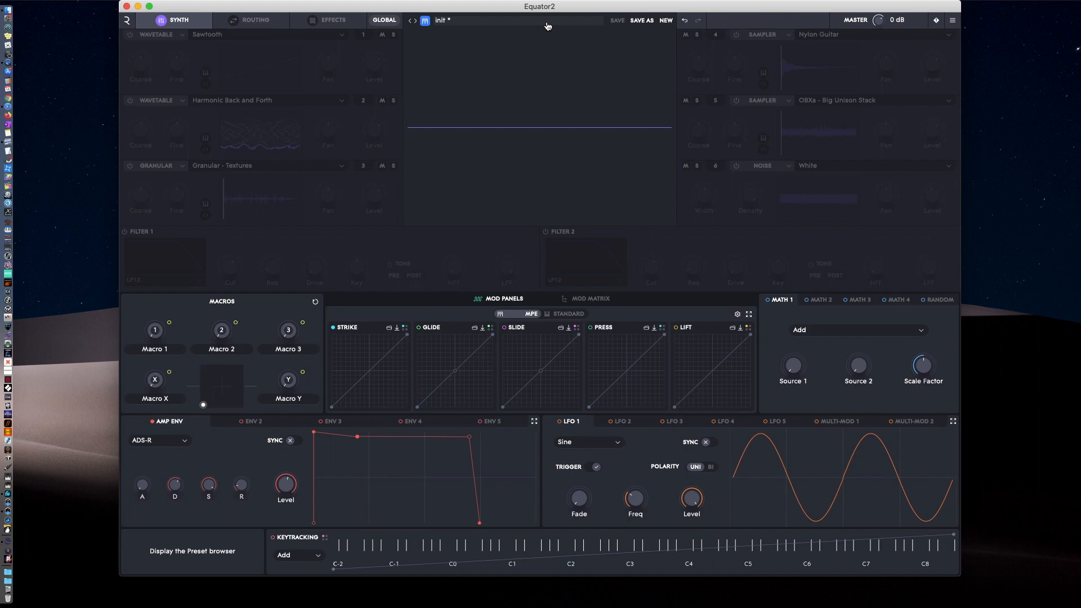
Show the preset browser with its filters and preset list, and return to the synth view.
click(509, 25)
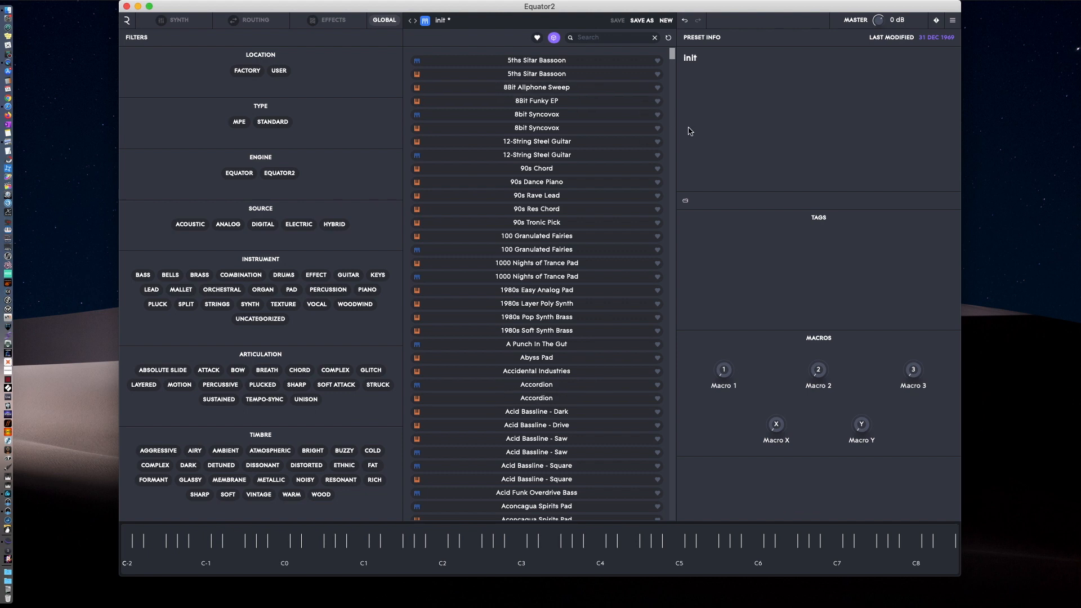
click(499, 24)
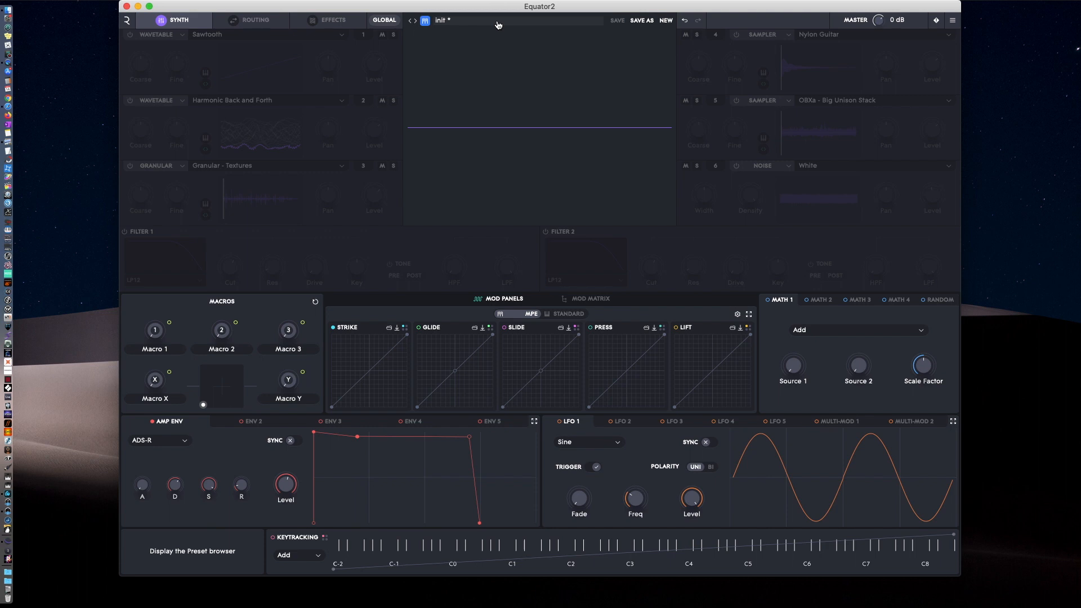
Turn on source 1 with the Wavetable engine and load the Pulse waveform from the Single Cycle category.
click(218, 57)
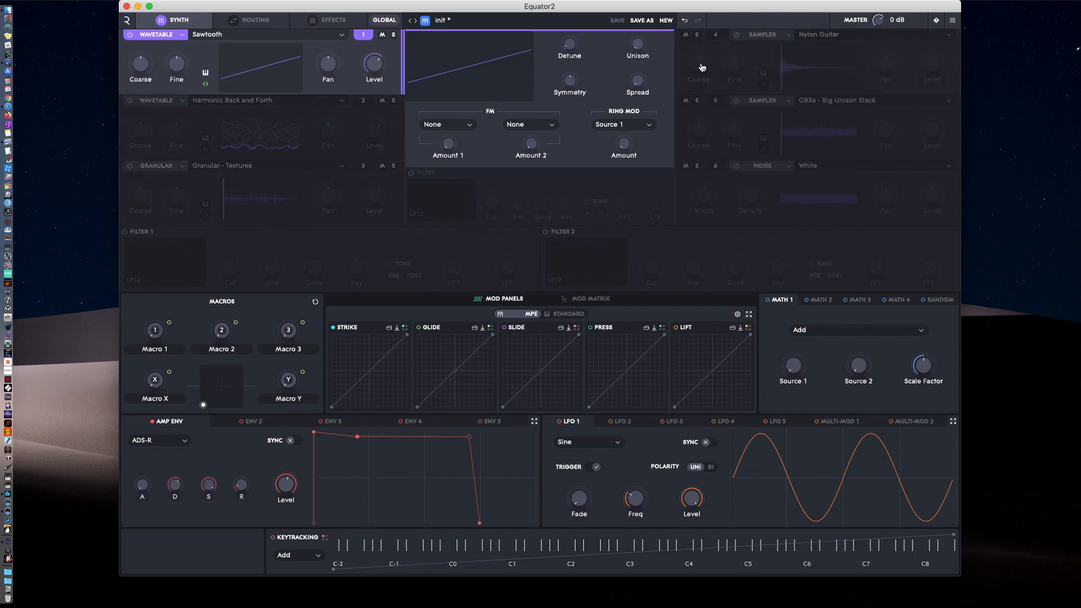
click(178, 36)
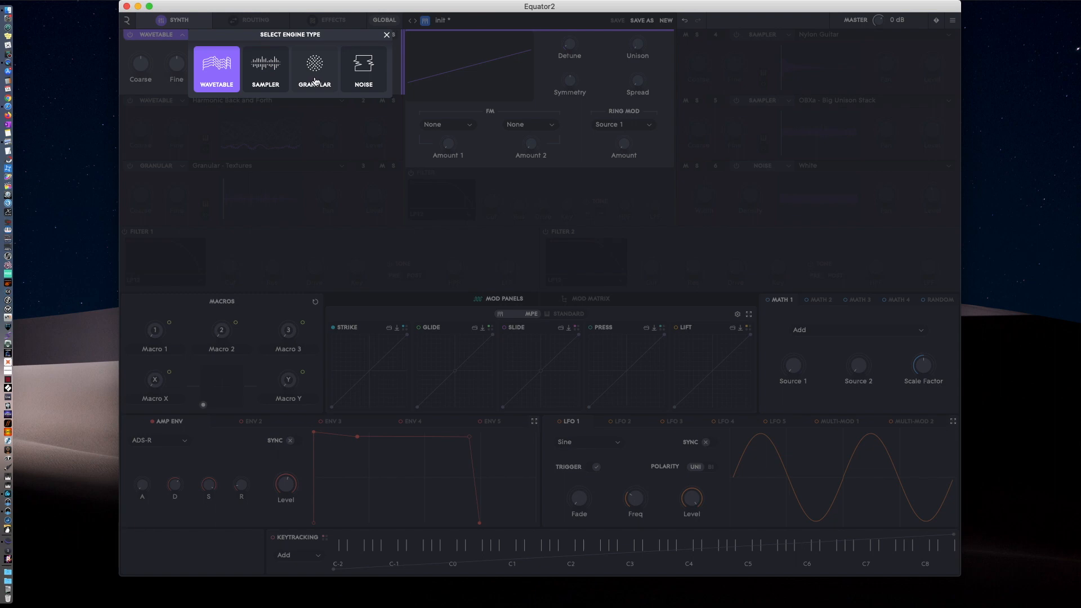
click(214, 68)
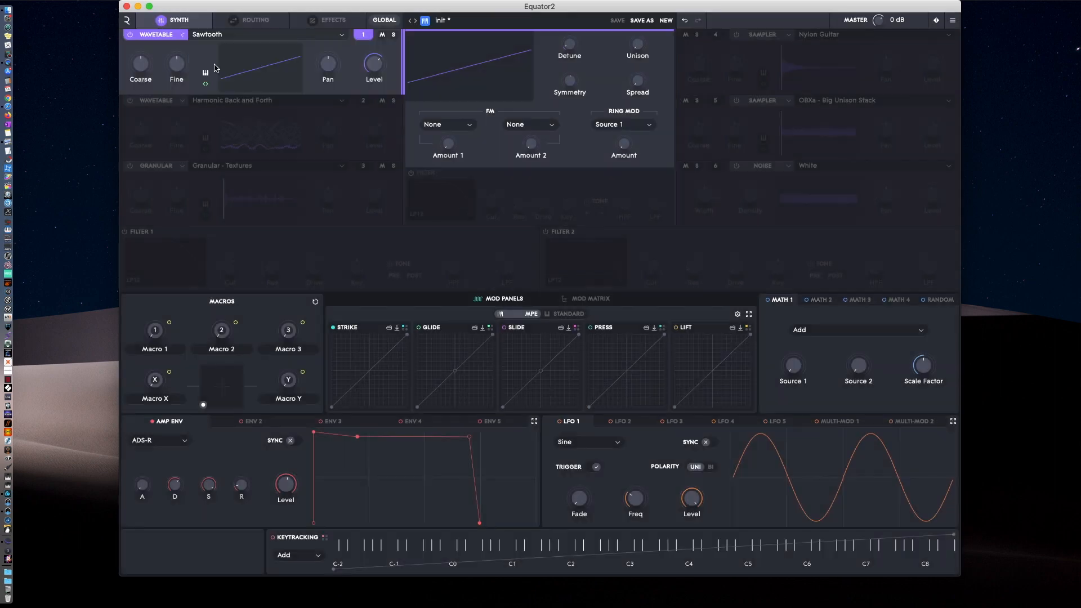
click(314, 34)
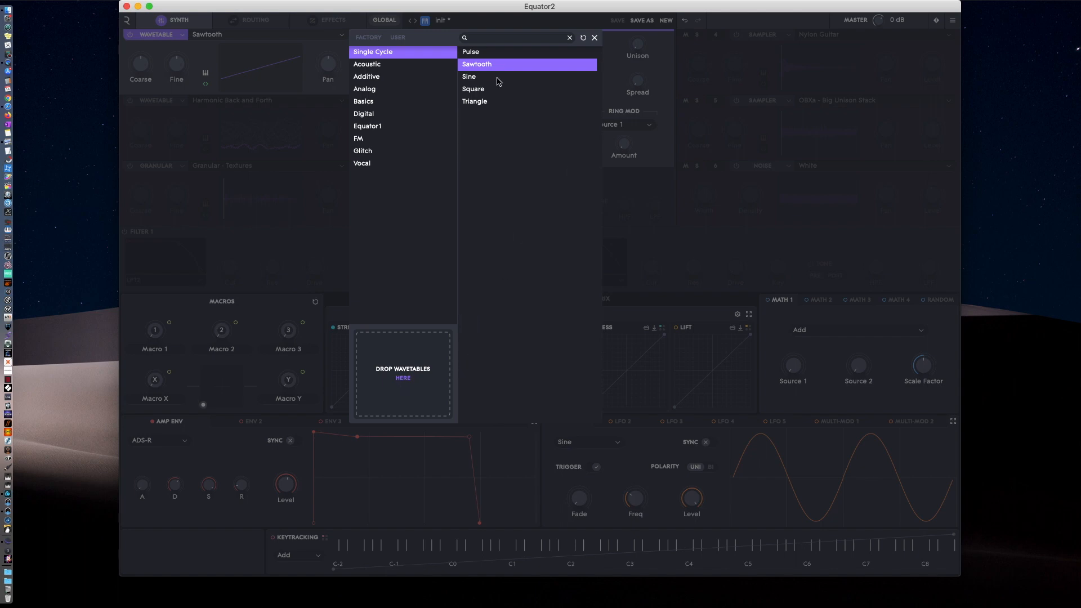
click(478, 54)
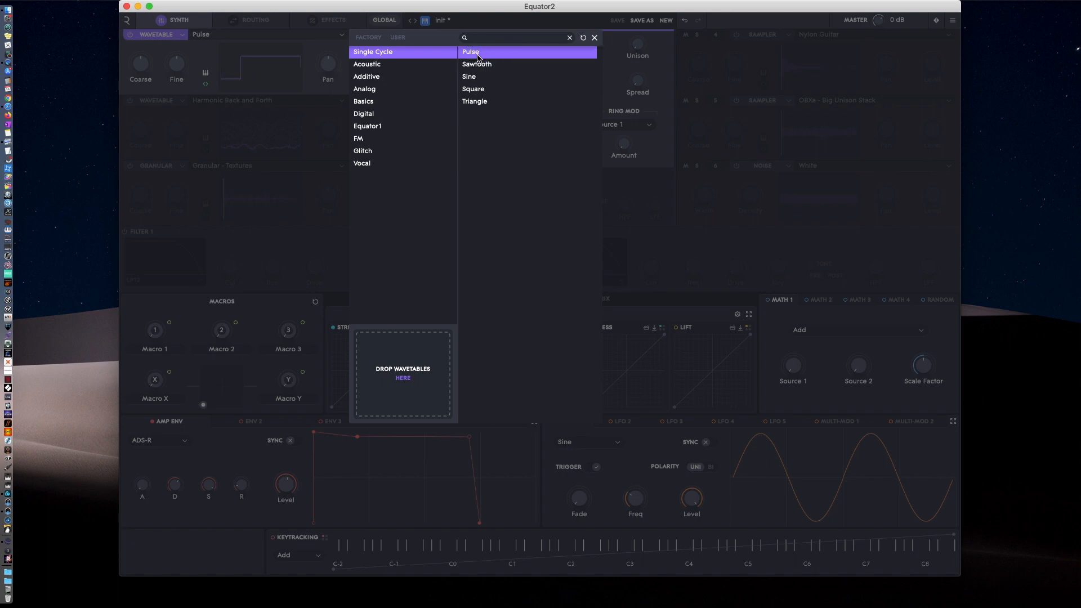
double_click(477, 58)
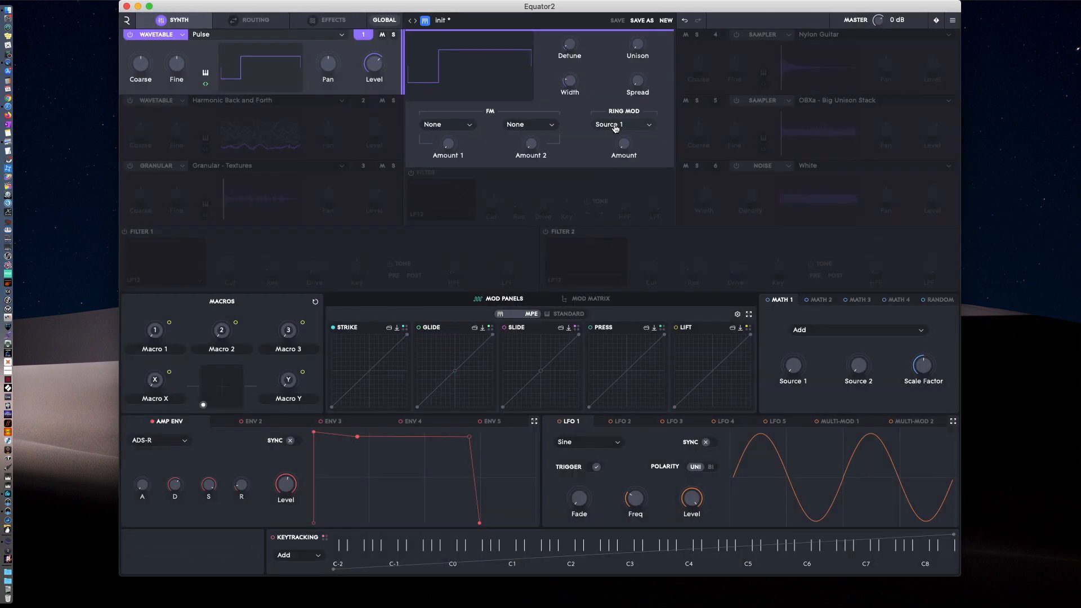
Try the unison and detune controls of source 1 and increase its pulse width until the wave is about symmetrical.
mouse_move(381, 66)
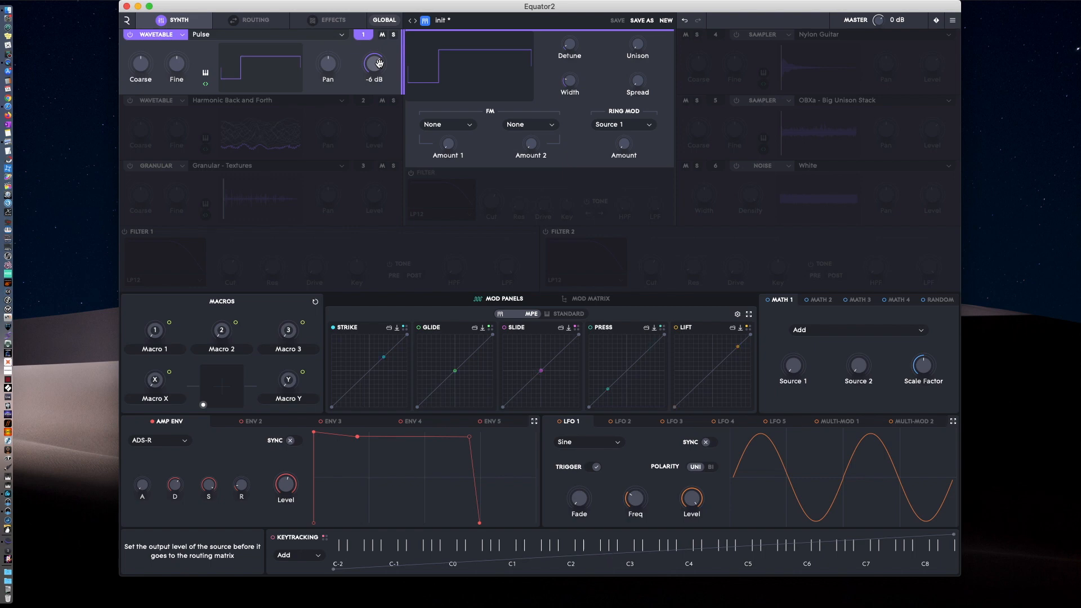
click(636, 42)
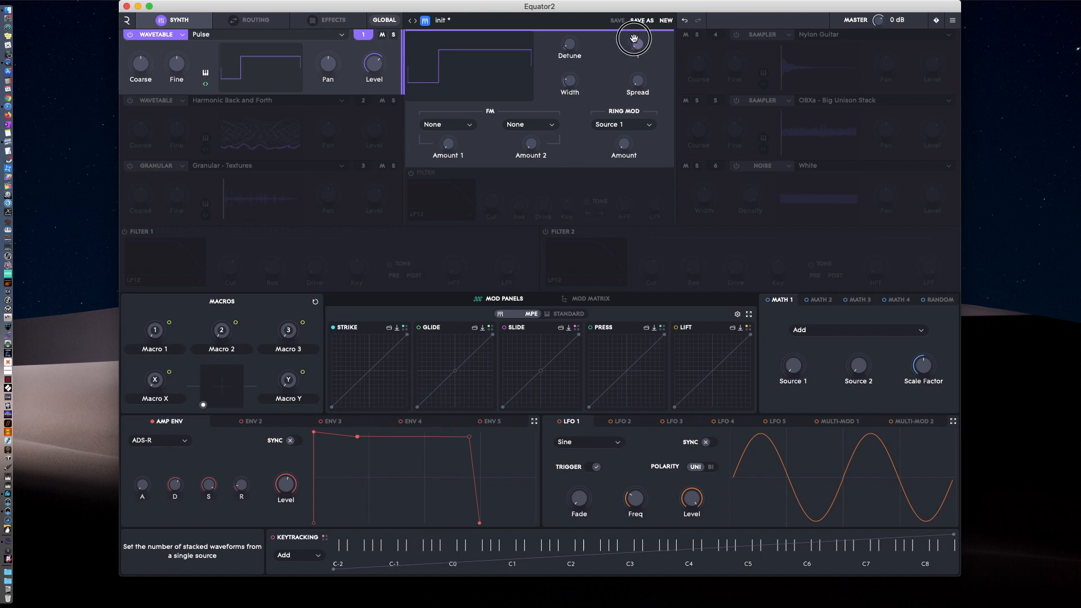
drag(634, 38, 628, 72)
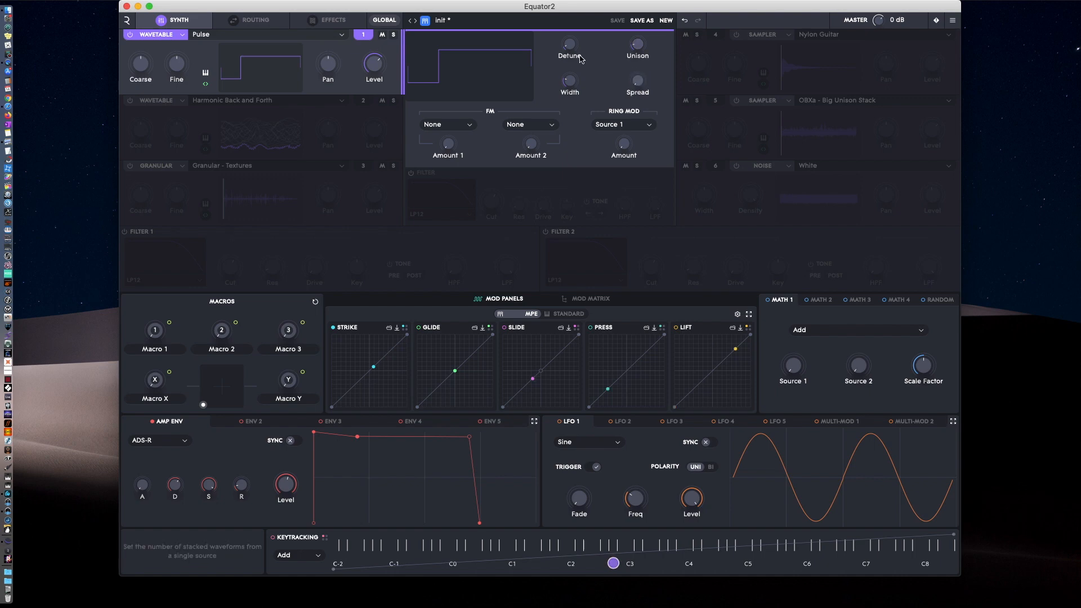
mouse_move(567, 44)
mouse_down()
mouse_move(567, 19)
mouse_move(573, 50)
mouse_up()
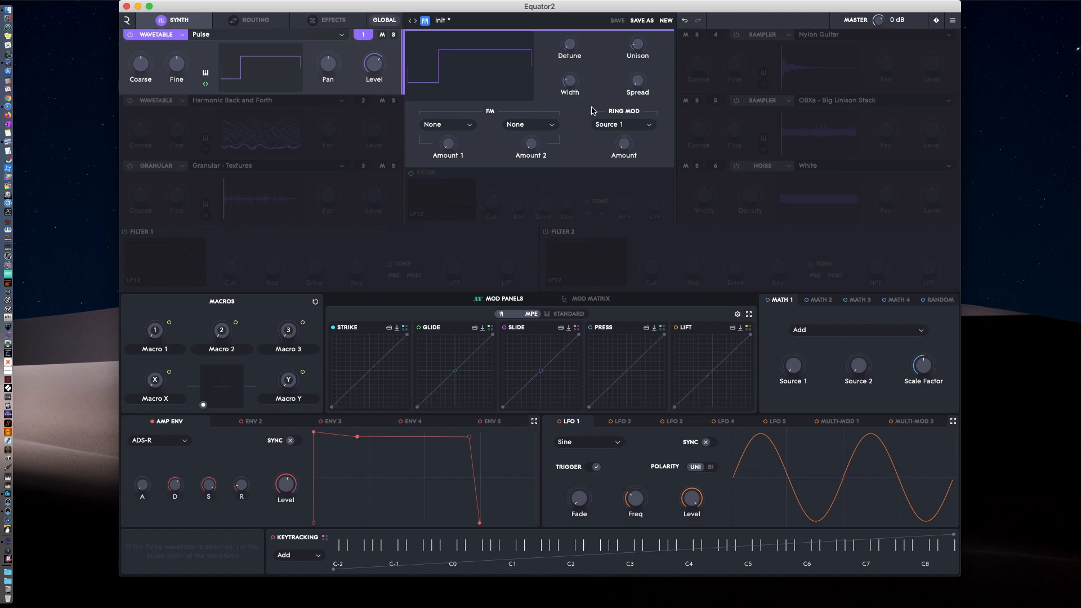
mouse_move(566, 82)
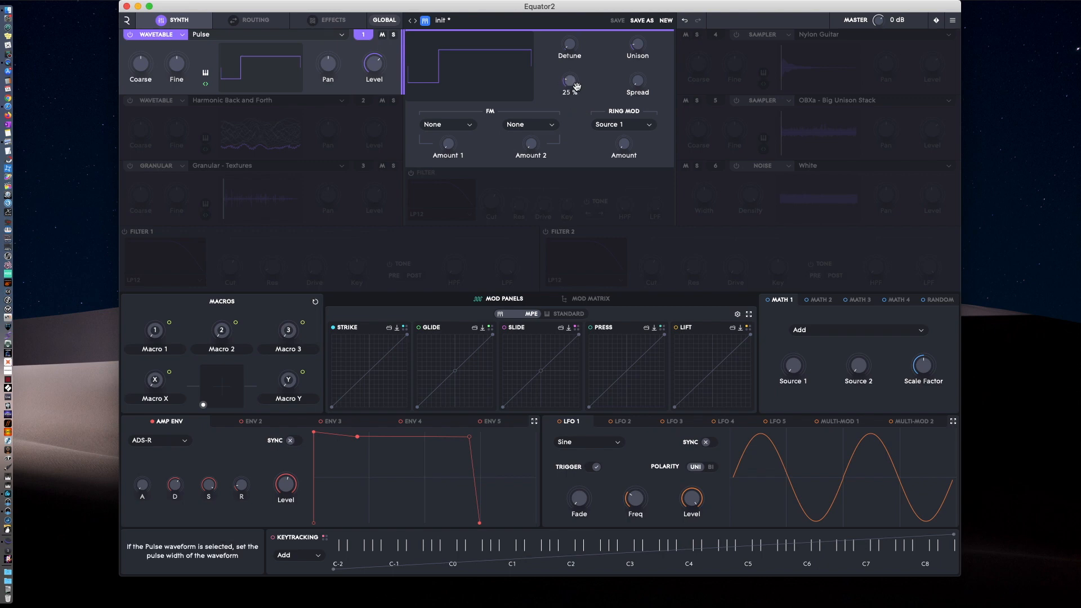
mouse_move(569, 82)
mouse_down()
mouse_move(565, 46)
mouse_move(567, 76)
mouse_move(567, 65)
mouse_up()
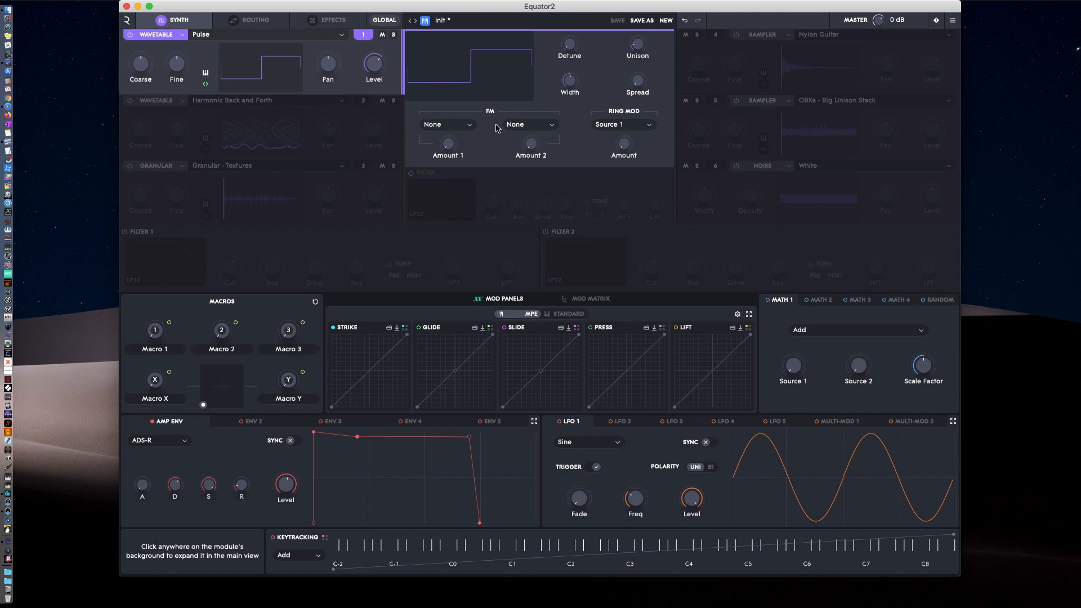
Look at source 1's first FM source choices and turn on sources 2 to 6.
click(472, 130)
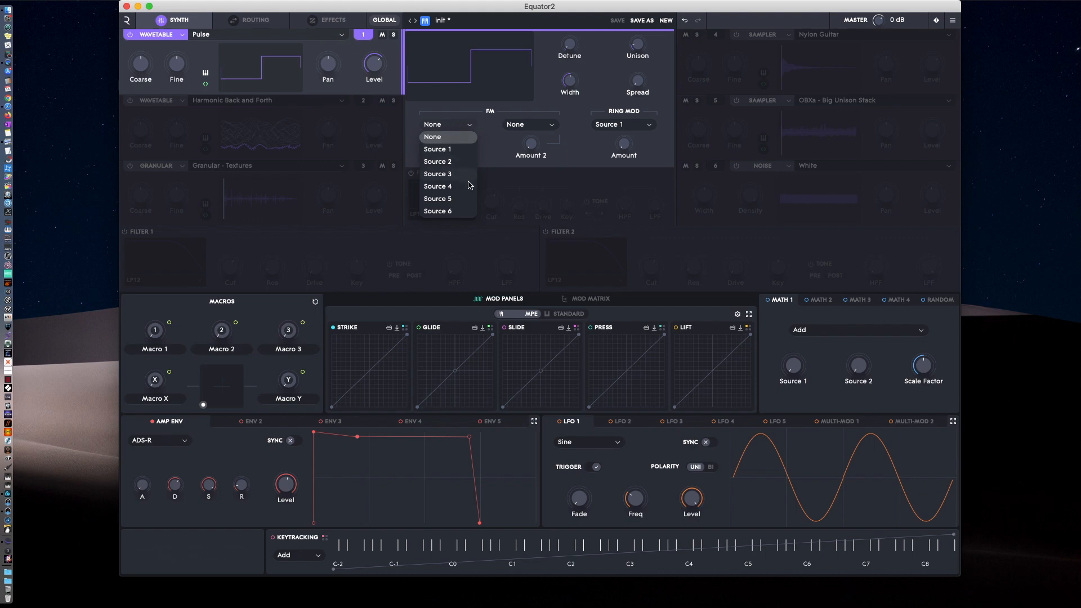
click(335, 138)
click(337, 174)
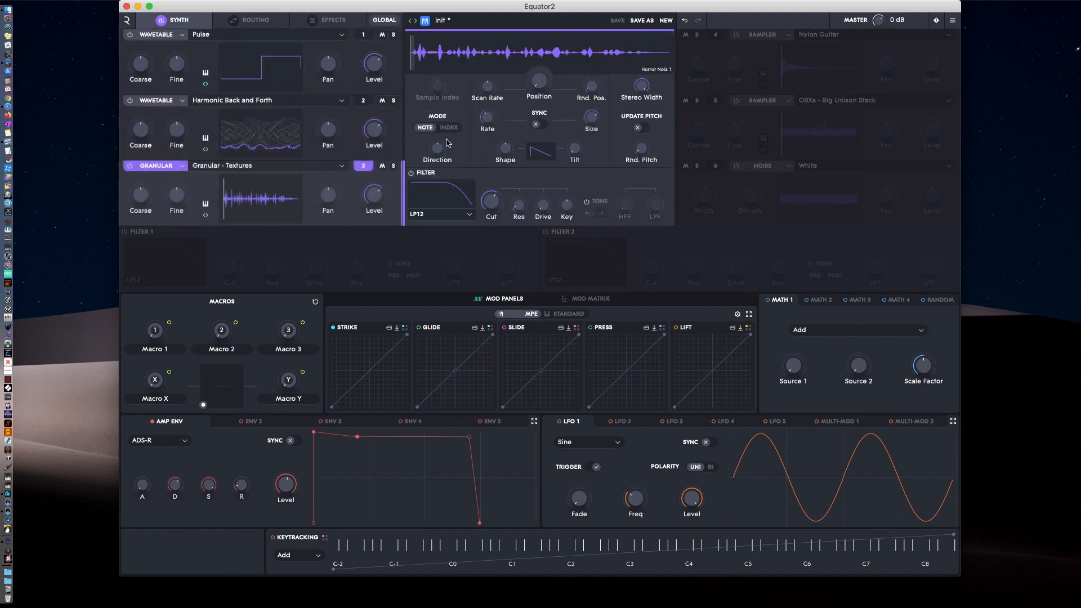
click(804, 92)
click(825, 128)
click(837, 183)
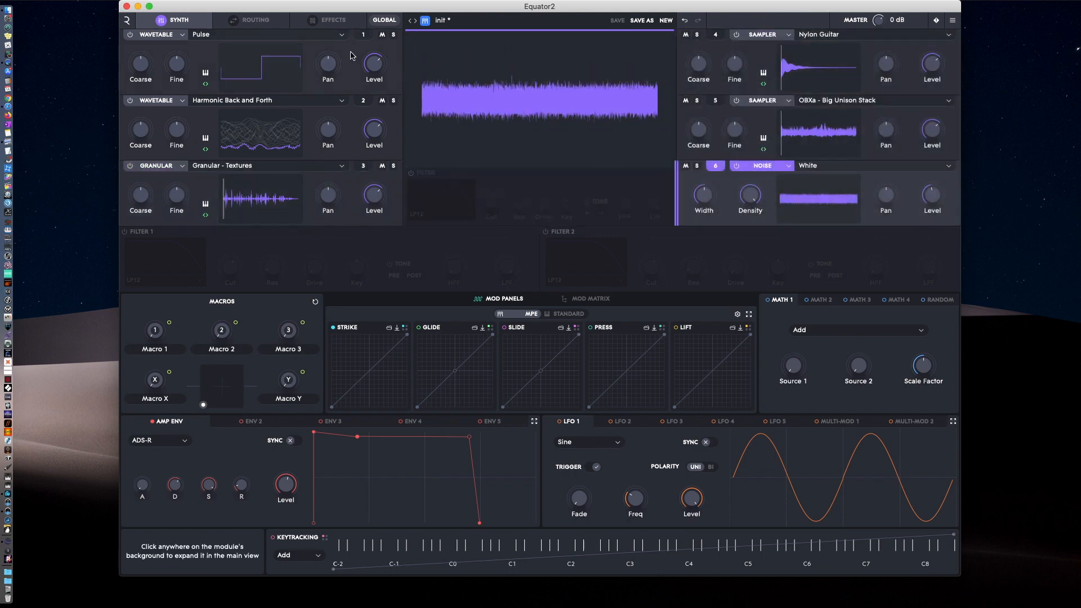
Solo source 1 and frequency-modulate it with Source 2, raising FM Amount 1 slightly.
click(346, 71)
click(393, 36)
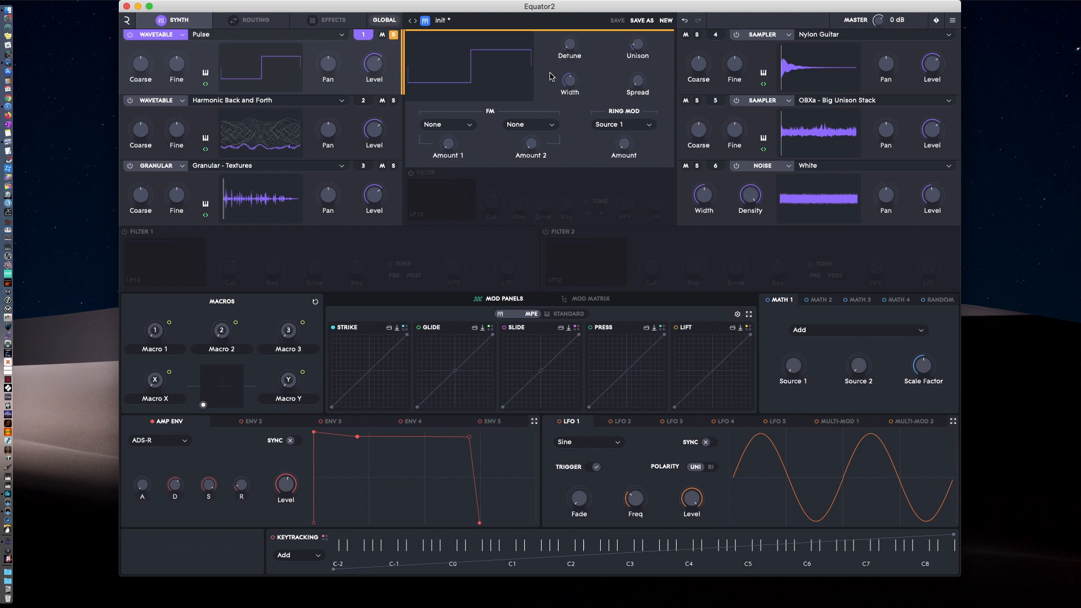
click(458, 126)
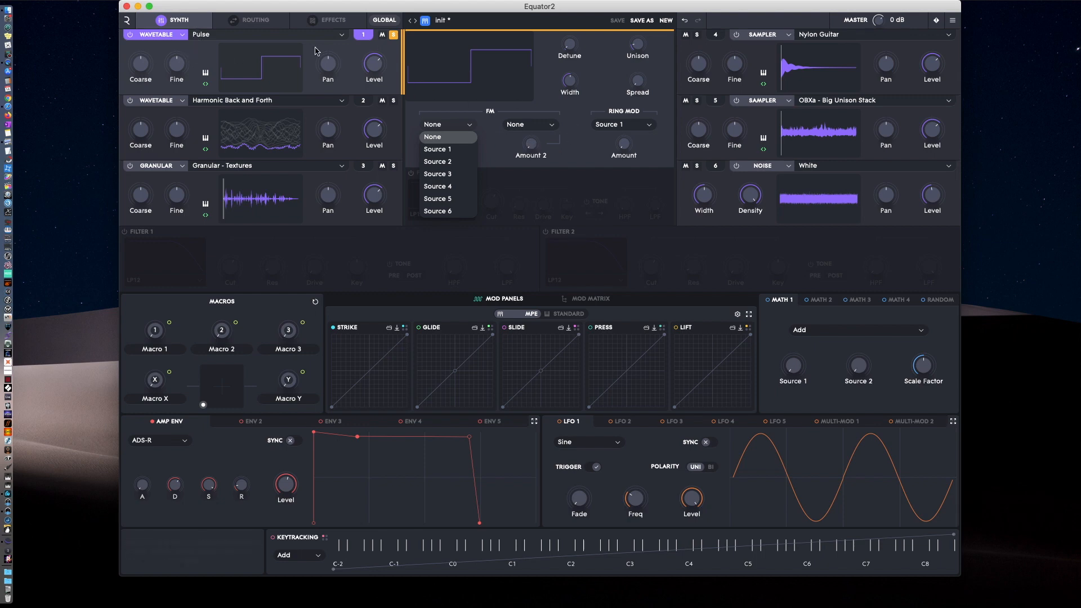
click(440, 164)
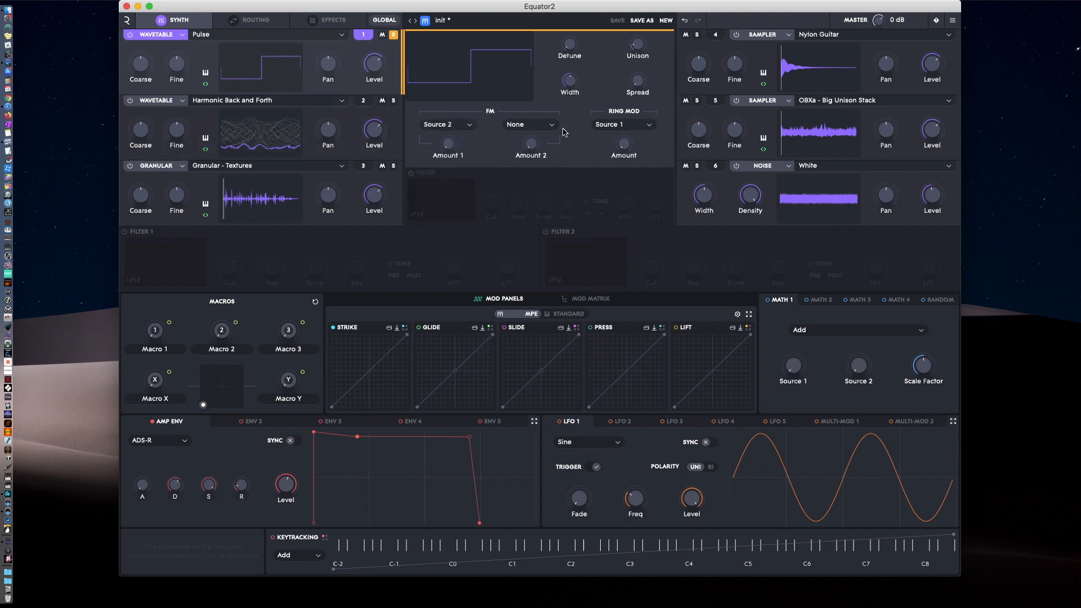
mouse_move(448, 143)
mouse_down()
mouse_move(443, 130)
mouse_move(445, 140)
mouse_up()
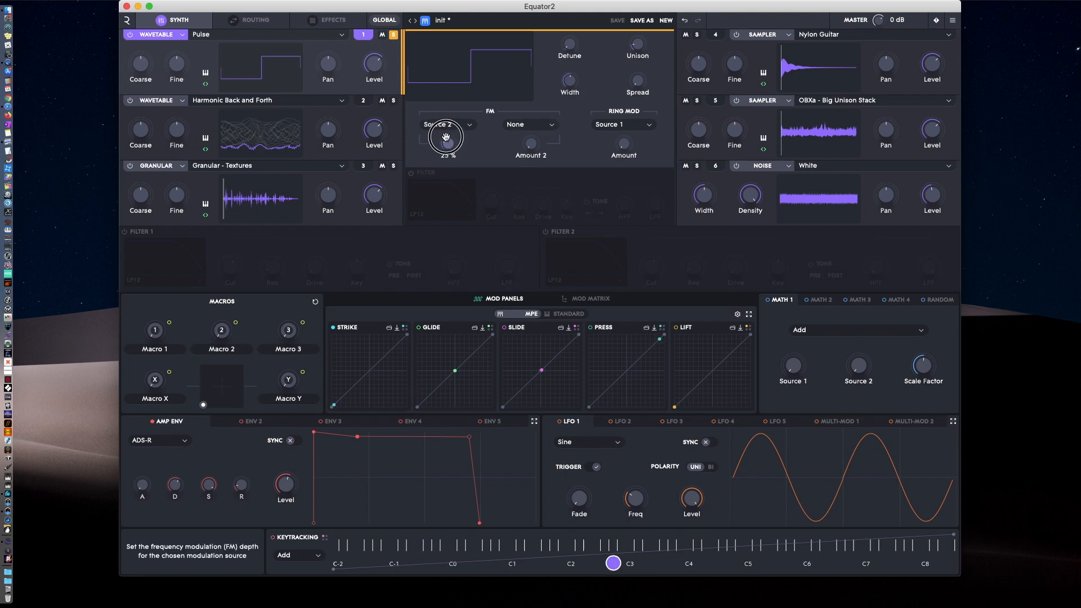
Advance the wavetable position of source 2's Harmonic Back and Forth wavetable and return to source 1's parameters.
click(346, 142)
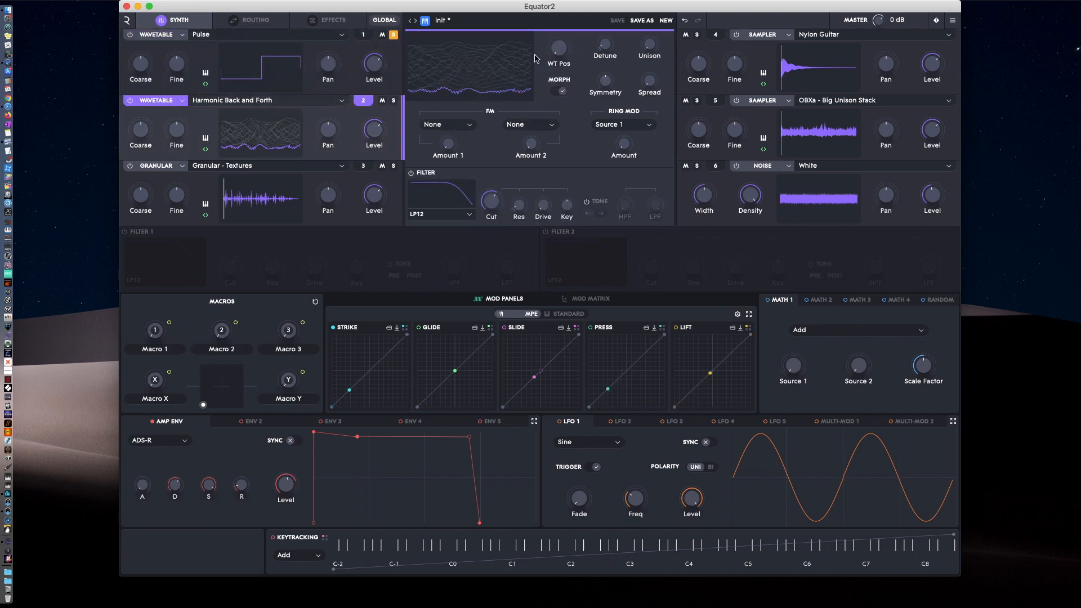
drag(558, 49, 548, 29)
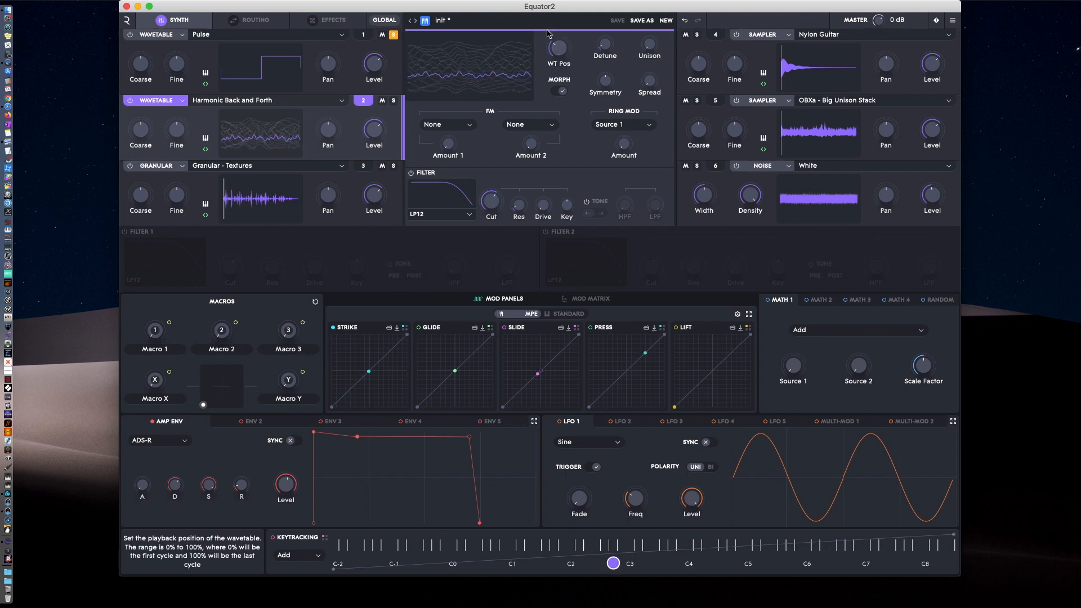
click(356, 53)
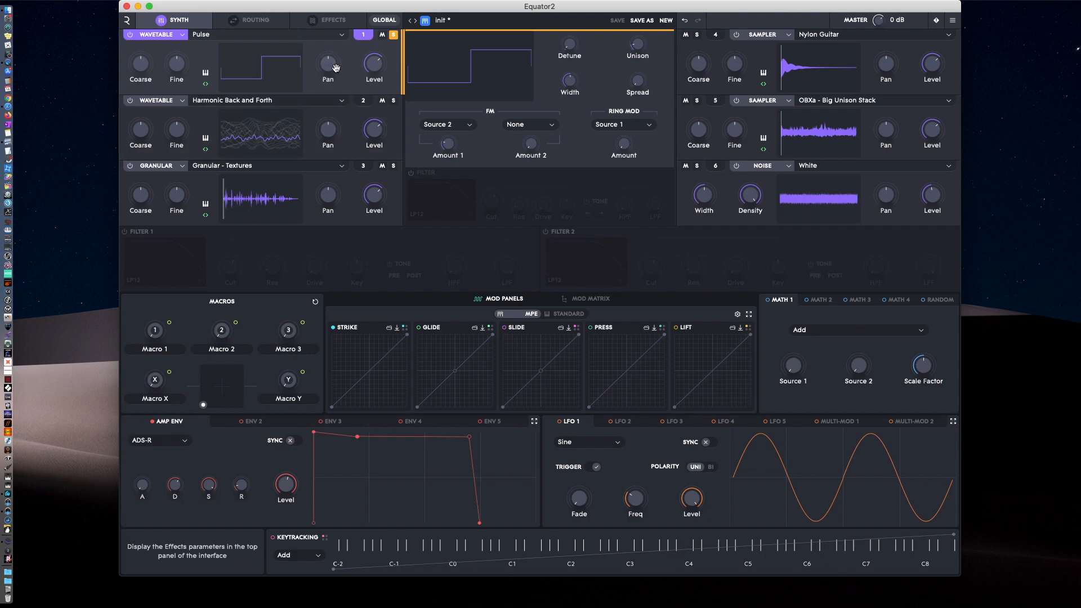
Look at the second FM slot and the available ring modulation sources of source 1.
click(537, 129)
click(613, 126)
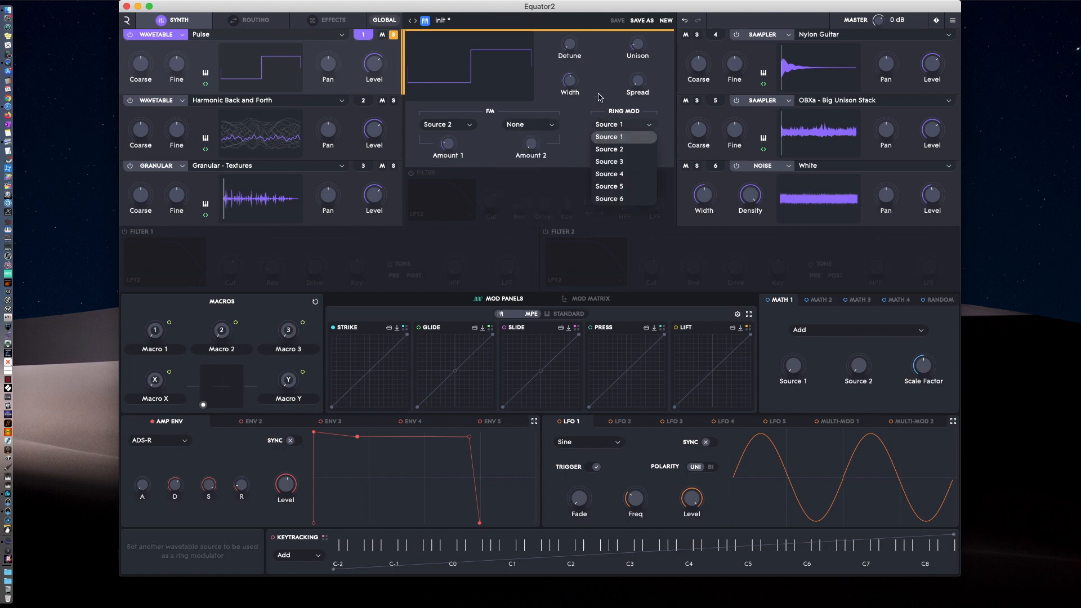
click(583, 110)
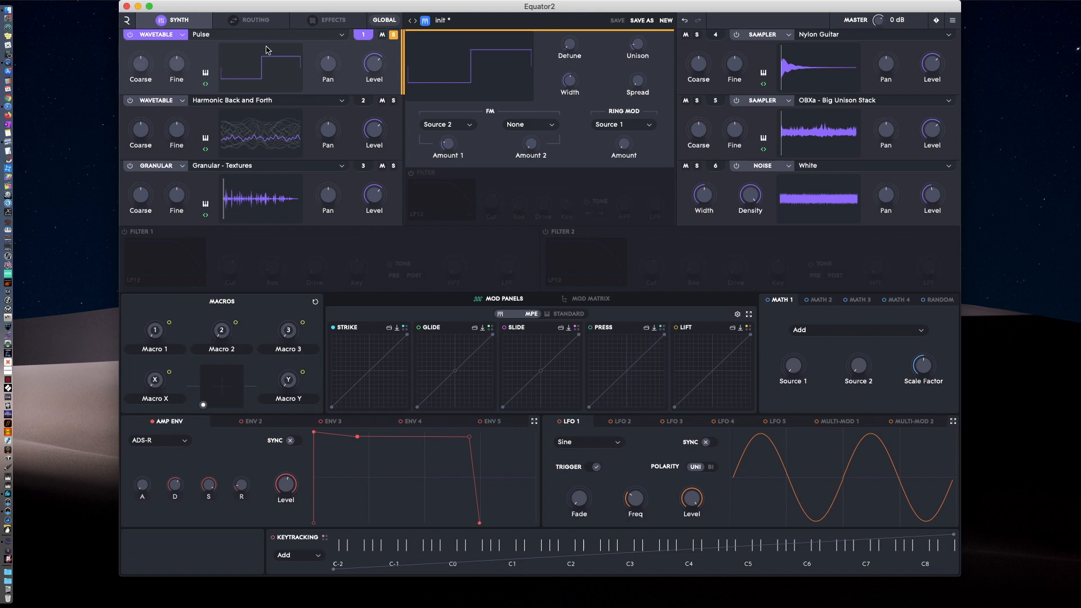
Keep the Wavetable engine for source 1 and load Bell Tines from the Additive category.
click(173, 39)
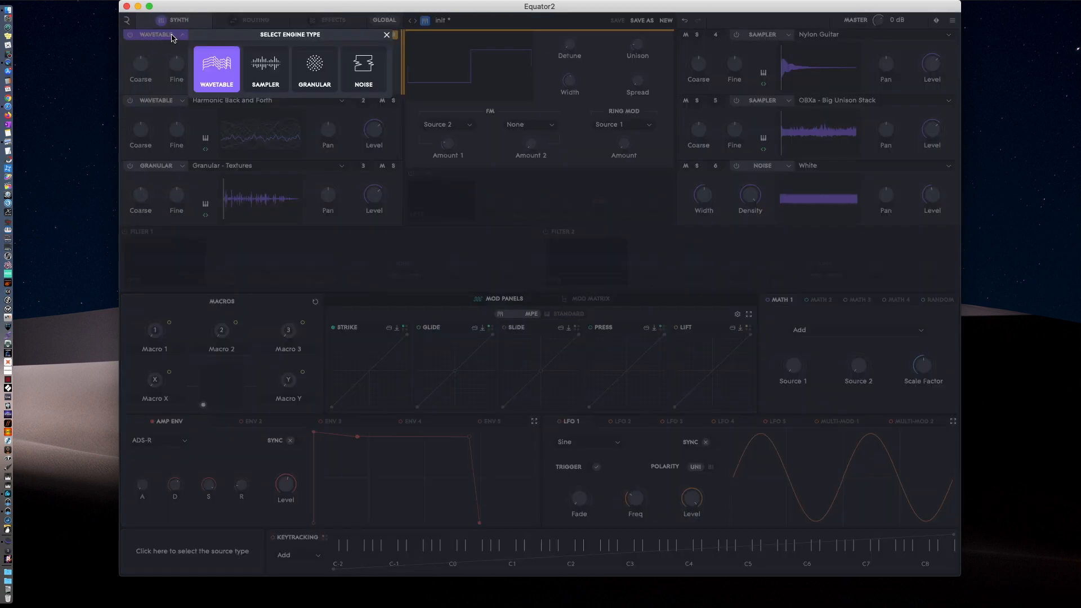
click(214, 72)
click(298, 38)
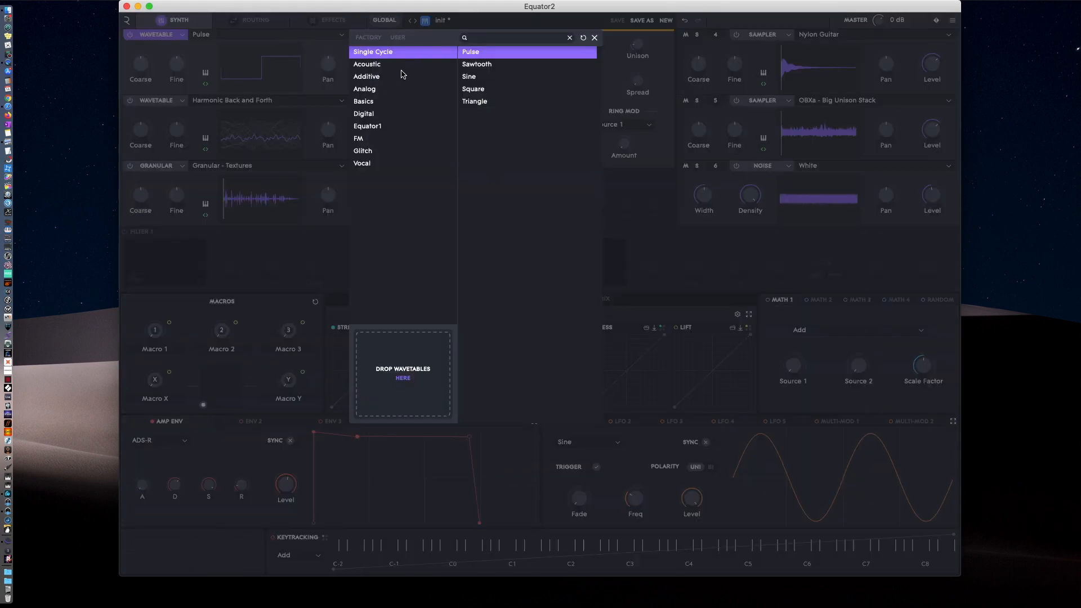
click(379, 83)
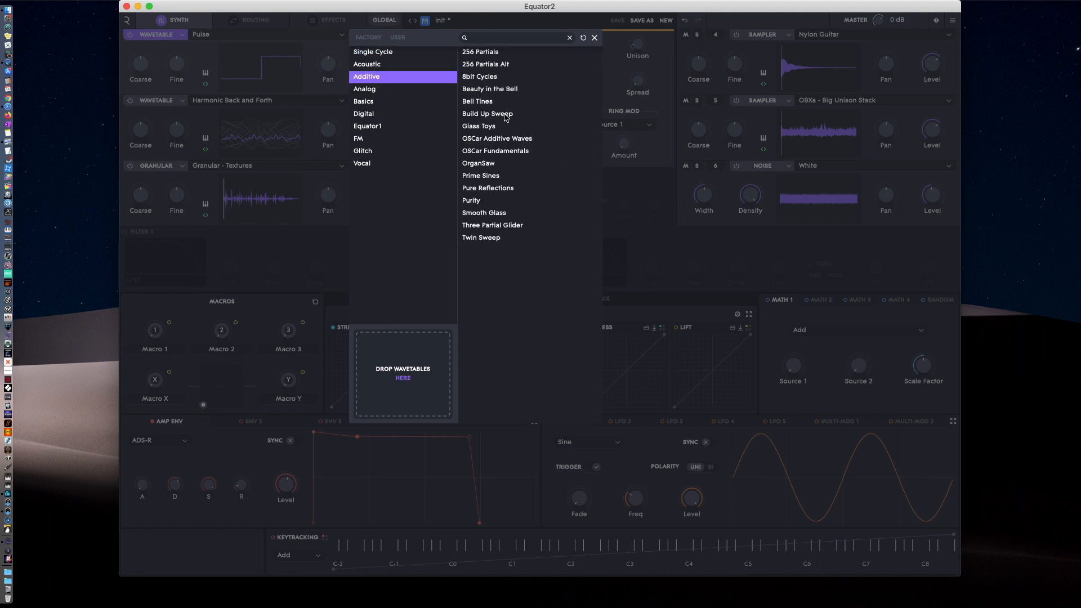
click(488, 101)
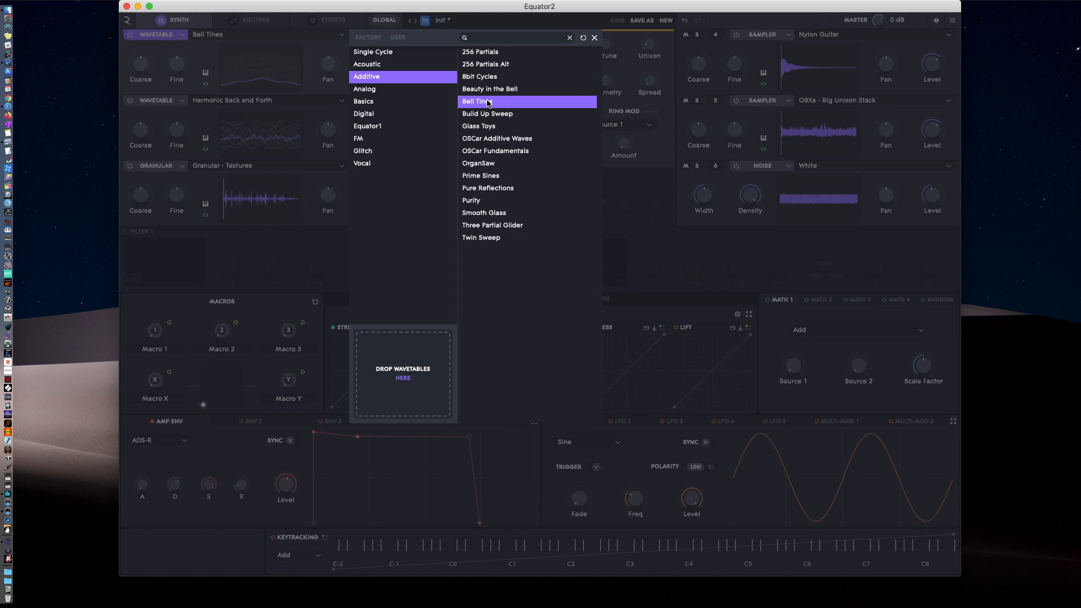
click(487, 102)
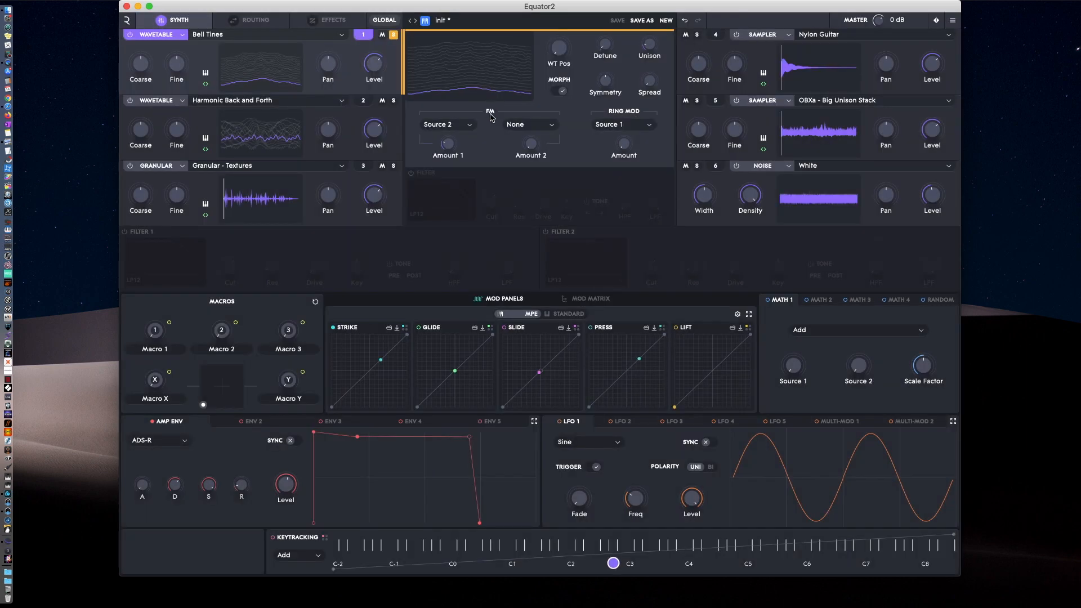
Set source 1's first FM source to None and sweep its wavetable position, leaving it at 48%.
mouse_move(557, 36)
click(450, 127)
click(434, 137)
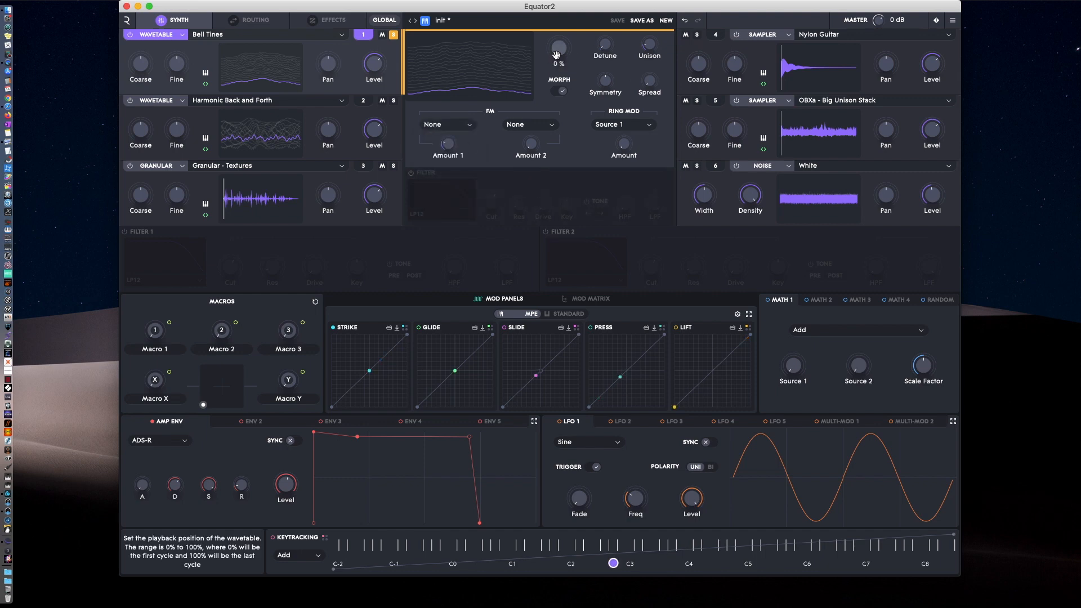
drag(555, 52, 534, 28)
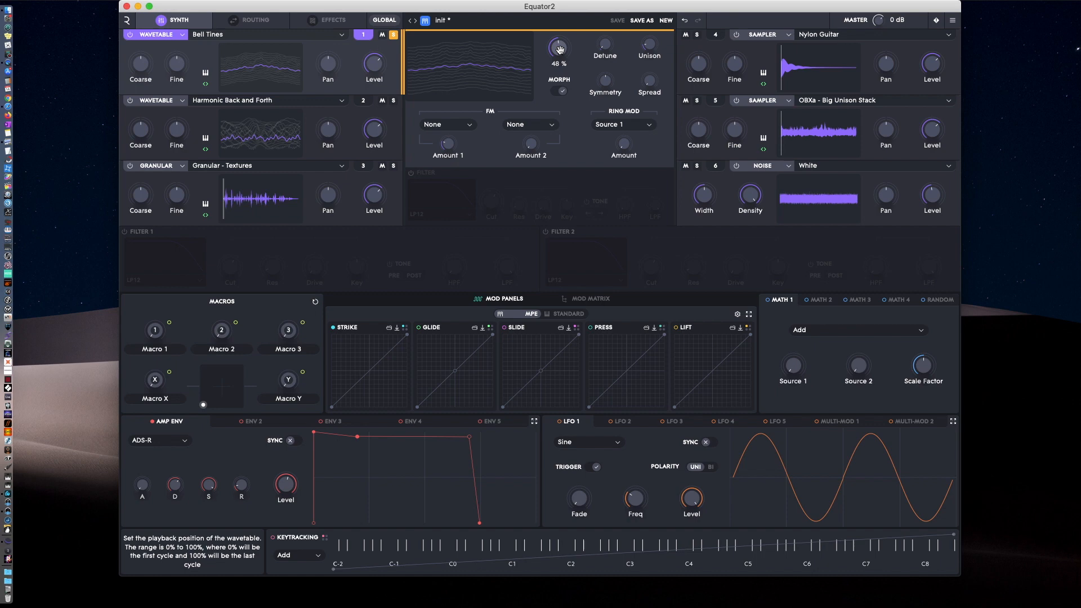
Load the Pulse waveform from the Single Cycle category into source 1 in place of Bell Tines.
click(220, 36)
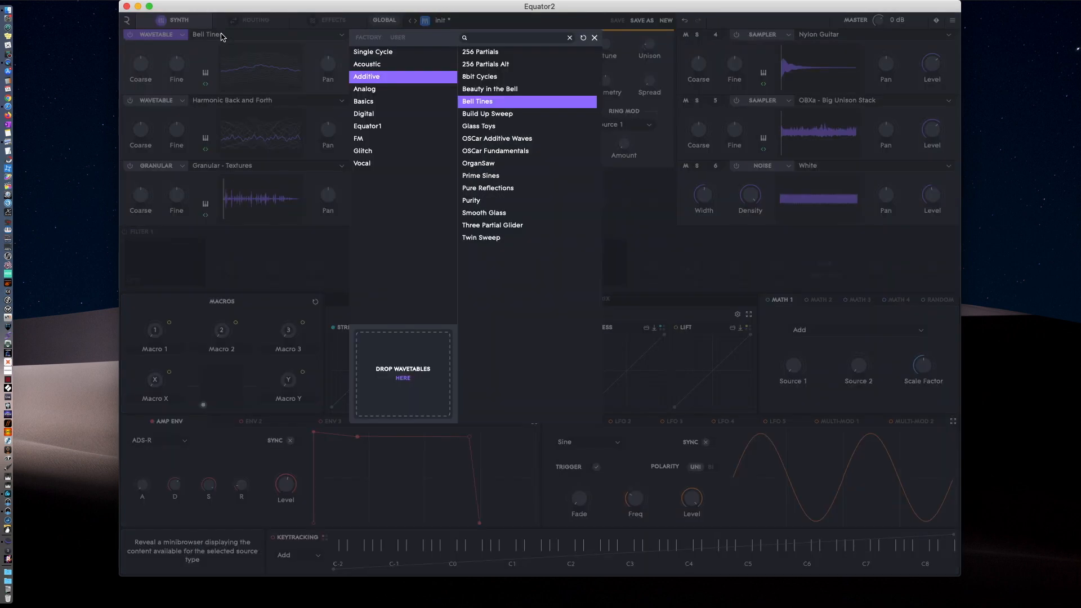
click(374, 52)
click(470, 52)
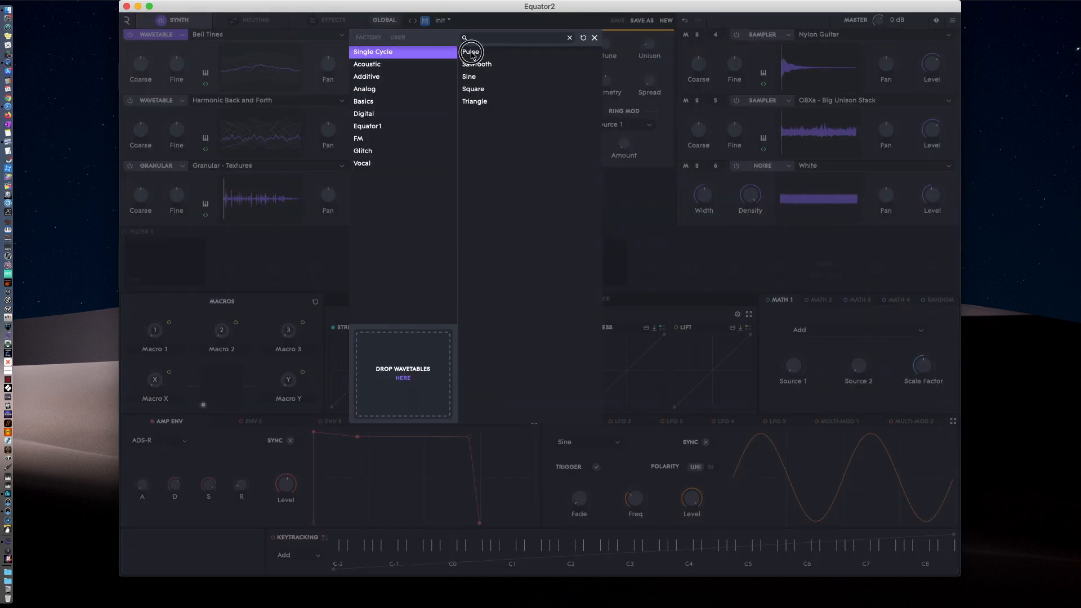
double_click(463, 51)
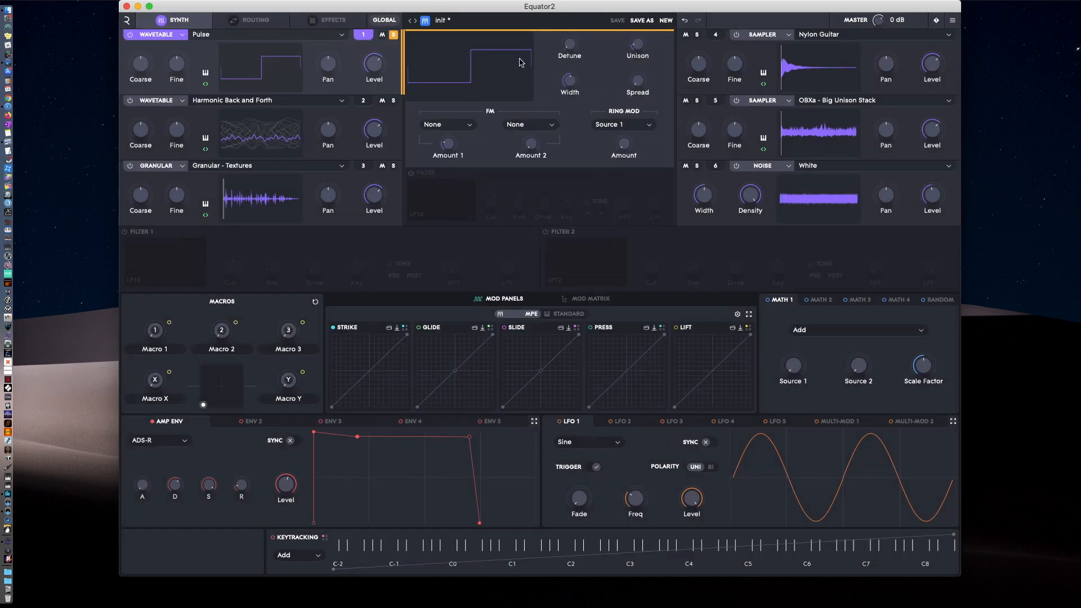
Vary the Pulse waveform's Width and load Bell Tines from the Additive category into source 1.
drag(569, 81, 566, 76)
click(241, 34)
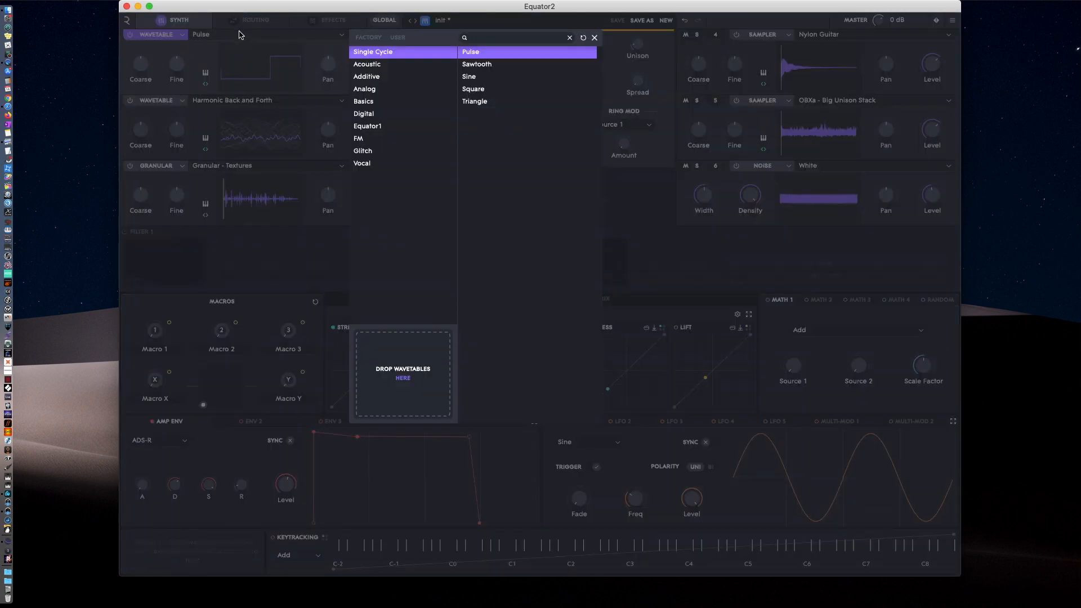
click(372, 79)
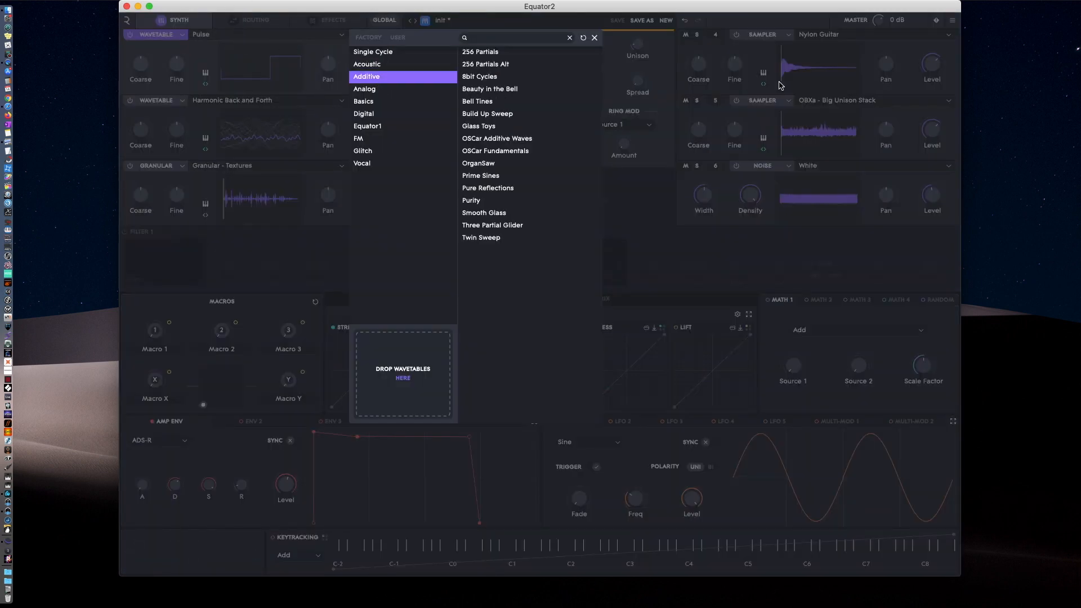
double_click(488, 104)
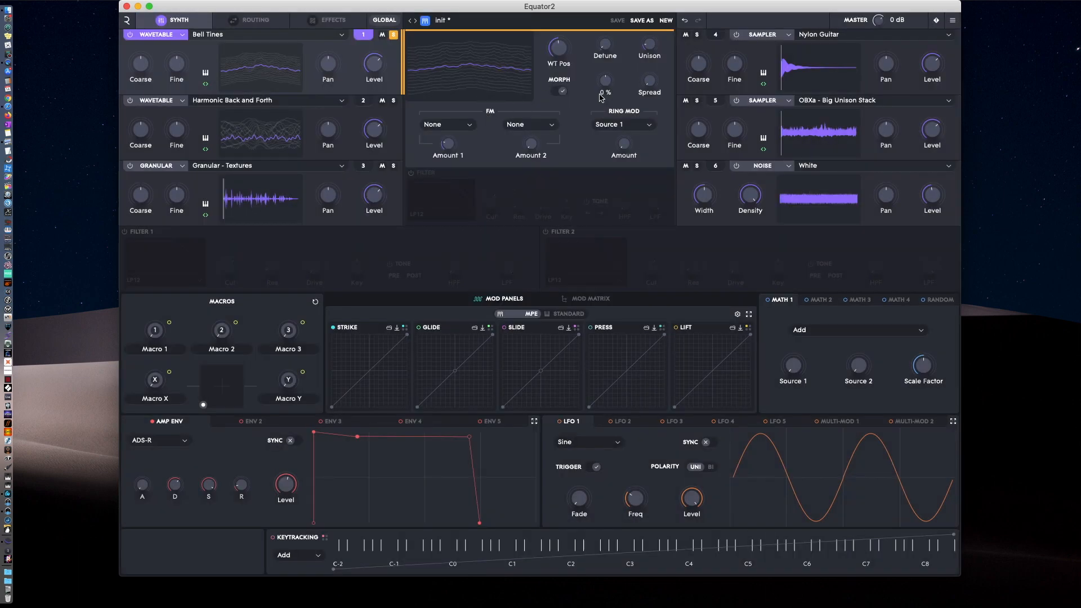
Vary the Symmetry of Bell Tines and sweep its wavetable position with Morph on and off, leaving Morph off.
mouse_move(606, 84)
mouse_down()
mouse_move(599, 64)
mouse_move(601, 93)
mouse_move(600, 68)
mouse_move(601, 82)
mouse_up()
mouse_move(606, 80)
mouse_down()
mouse_move(599, 96)
mouse_move(599, 72)
mouse_move(598, 89)
mouse_up()
click(564, 92)
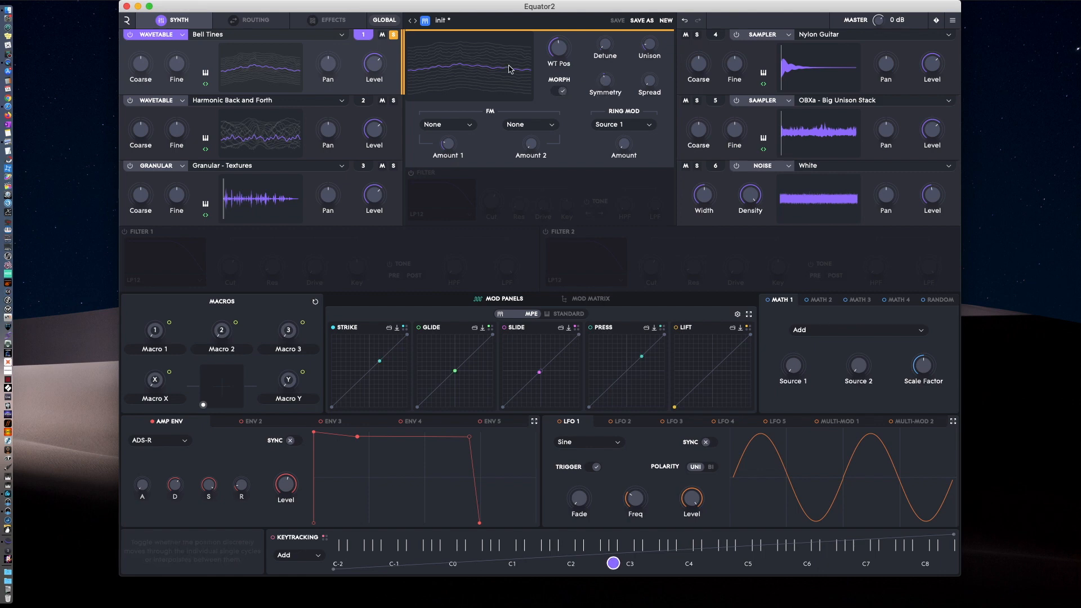
drag(556, 48, 550, 53)
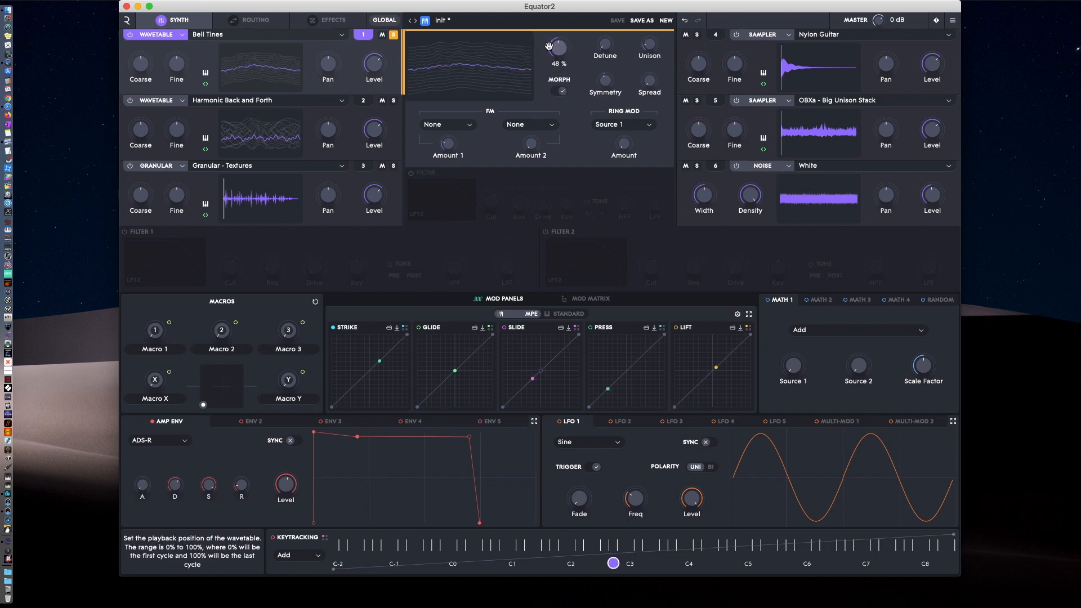
click(561, 93)
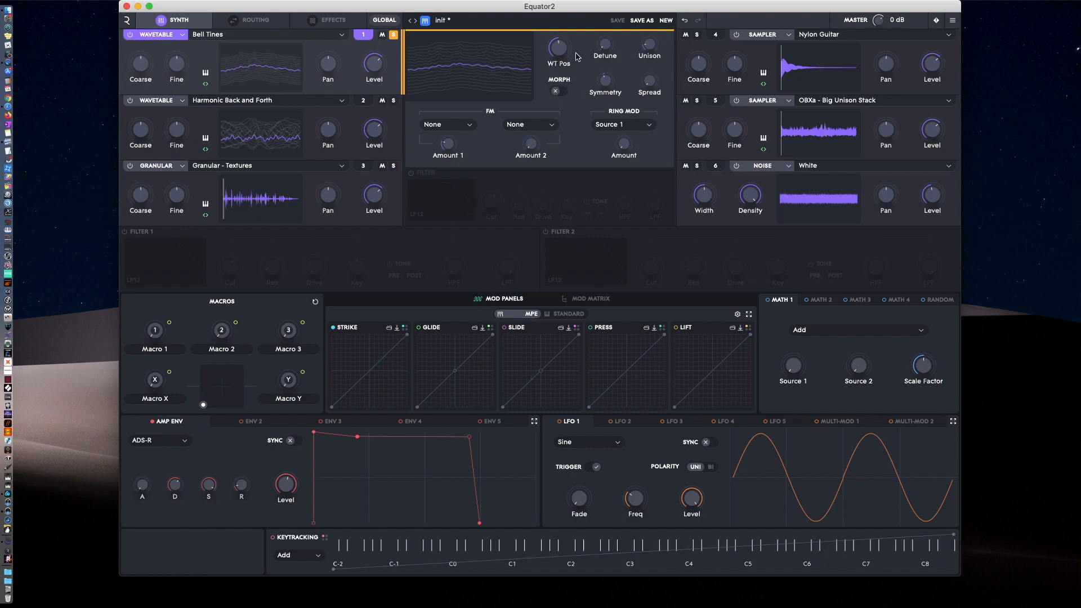
mouse_move(557, 50)
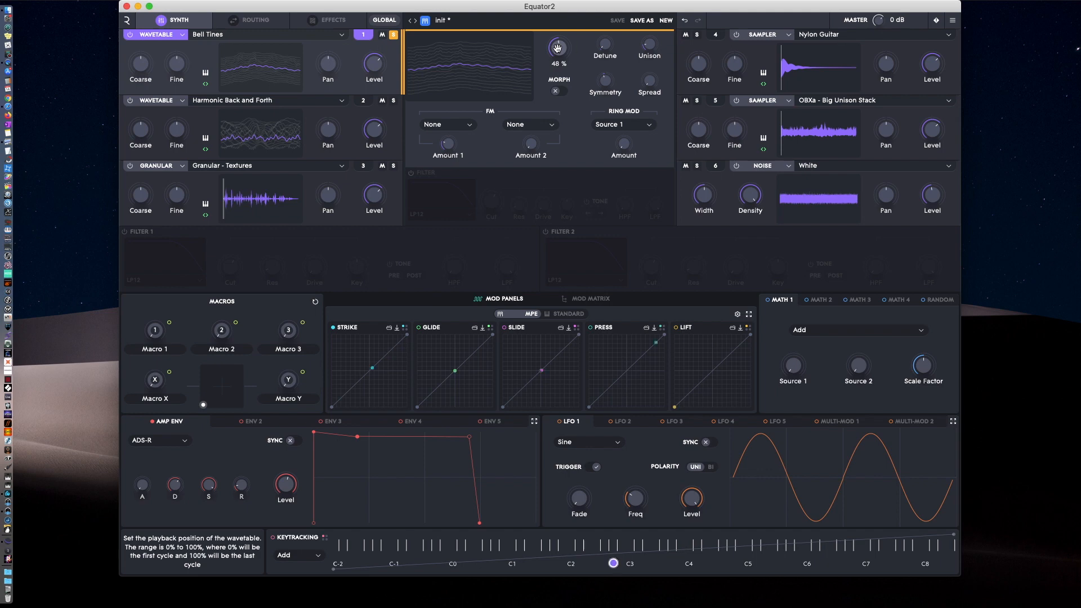
mouse_move(557, 48)
mouse_down()
mouse_move(556, 39)
mouse_move(556, 68)
mouse_move(556, 48)
mouse_up()
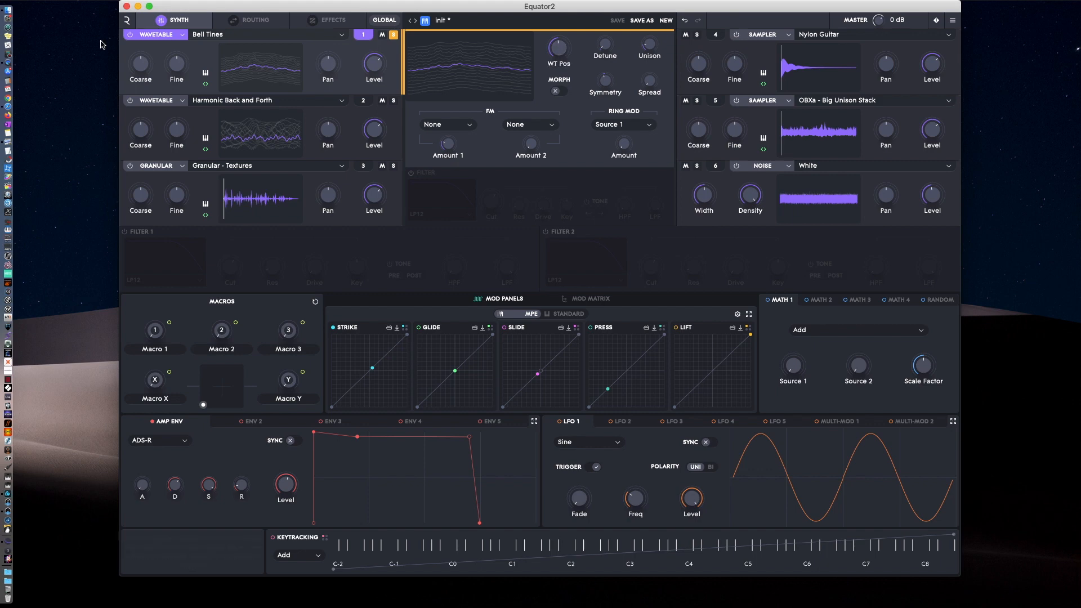
Load the Woodwind sample Oboe - Sustain into source 1 with the Sampler engine and raise its Start Offset slightly.
click(172, 36)
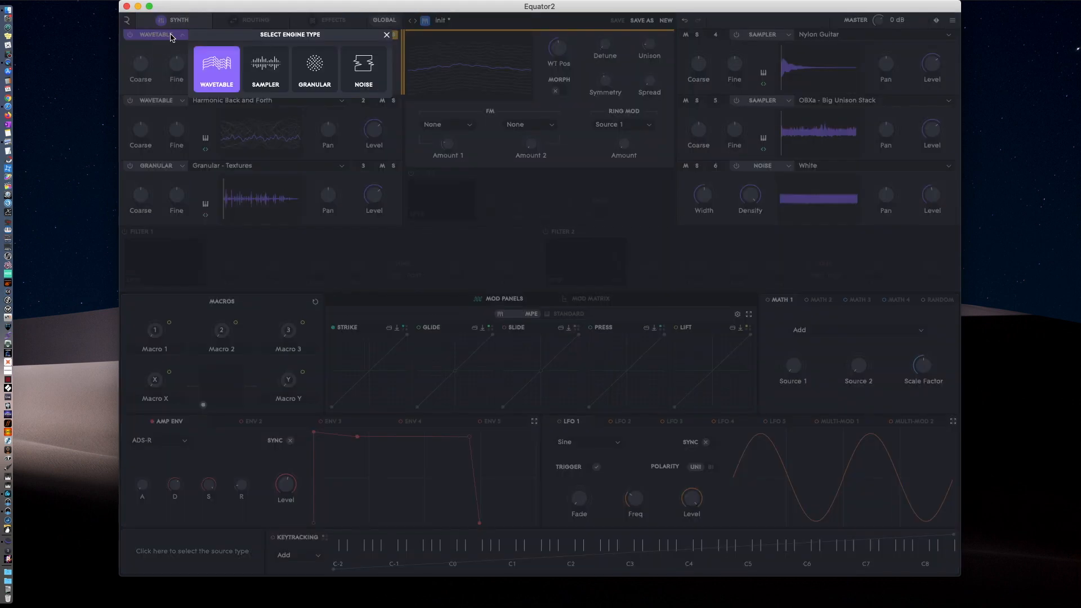
click(274, 66)
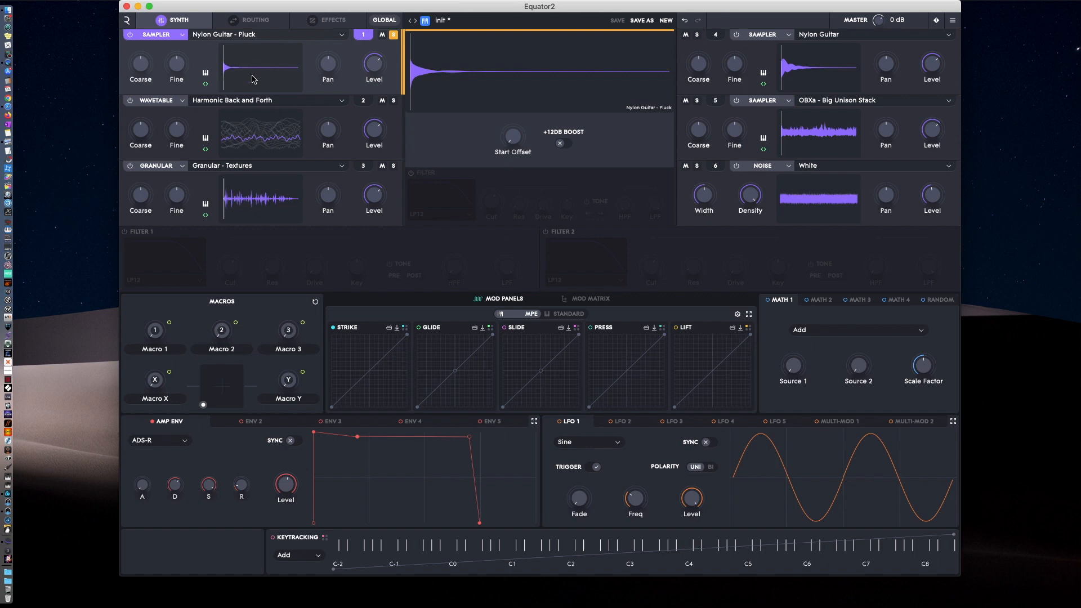
click(304, 35)
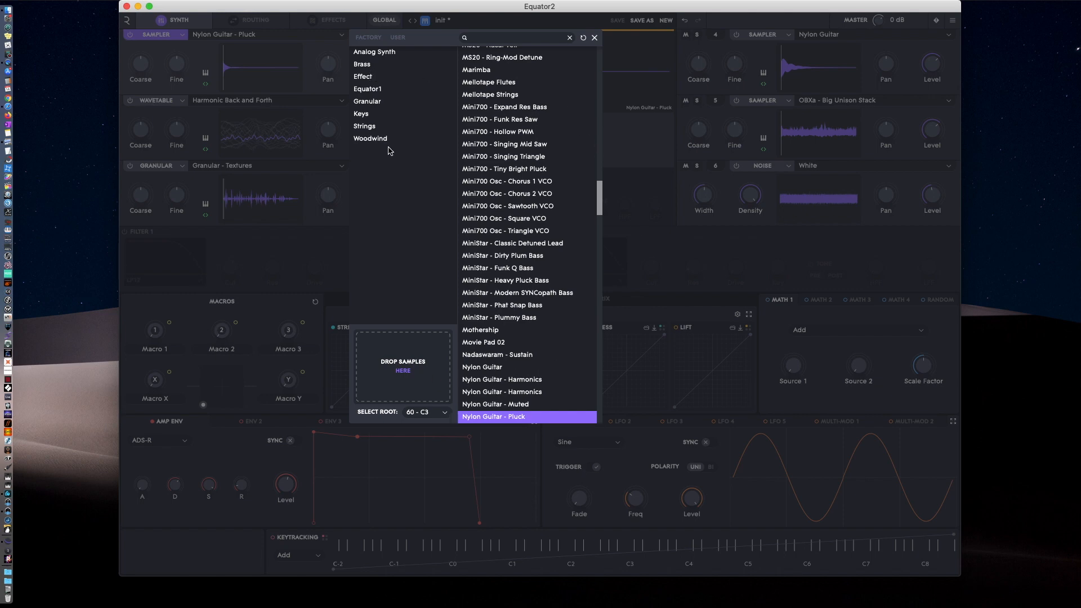
click(385, 141)
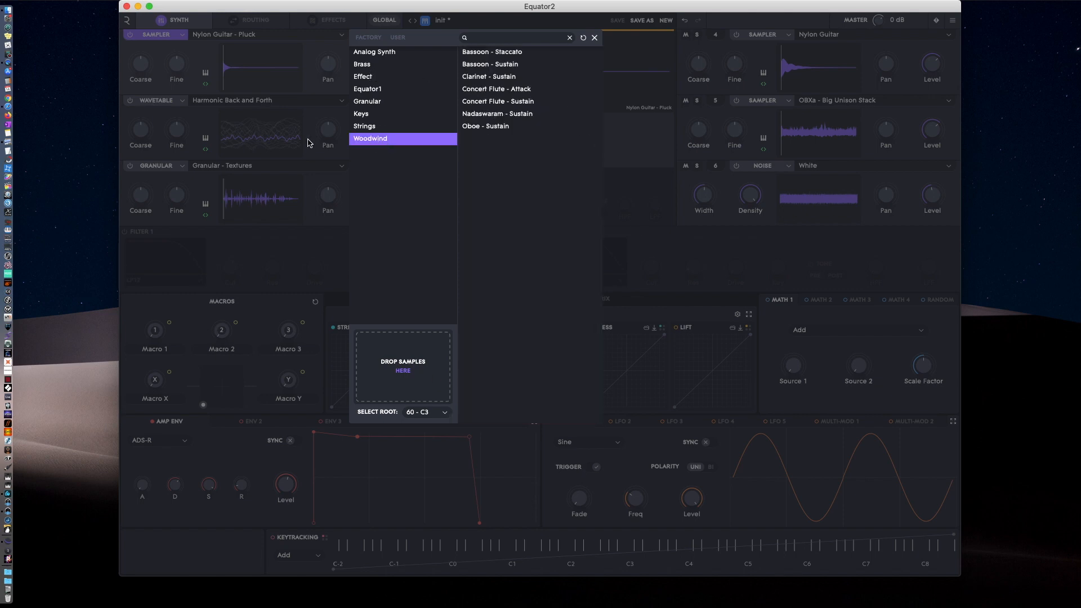
click(499, 129)
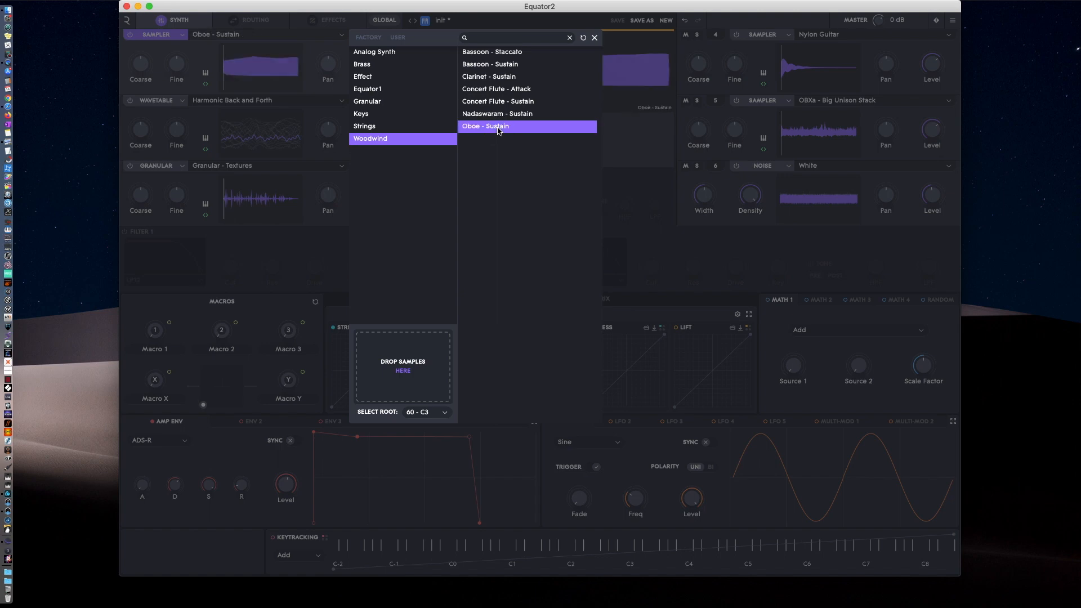
click(498, 128)
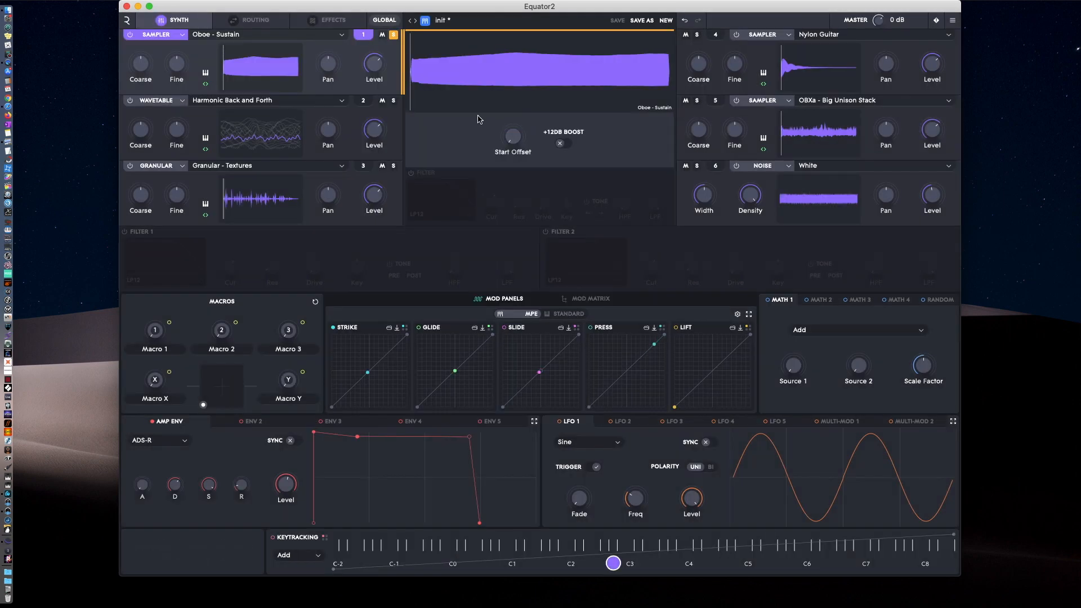
mouse_move(521, 138)
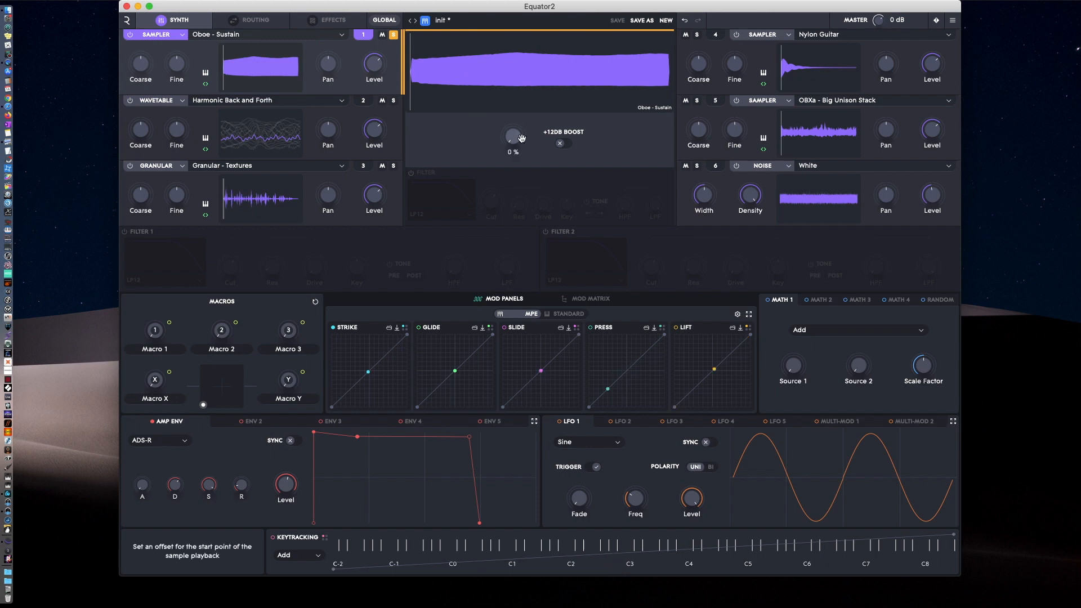
mouse_move(508, 140)
mouse_down()
mouse_move(505, 115)
mouse_move(517, 139)
mouse_move(537, 143)
mouse_up()
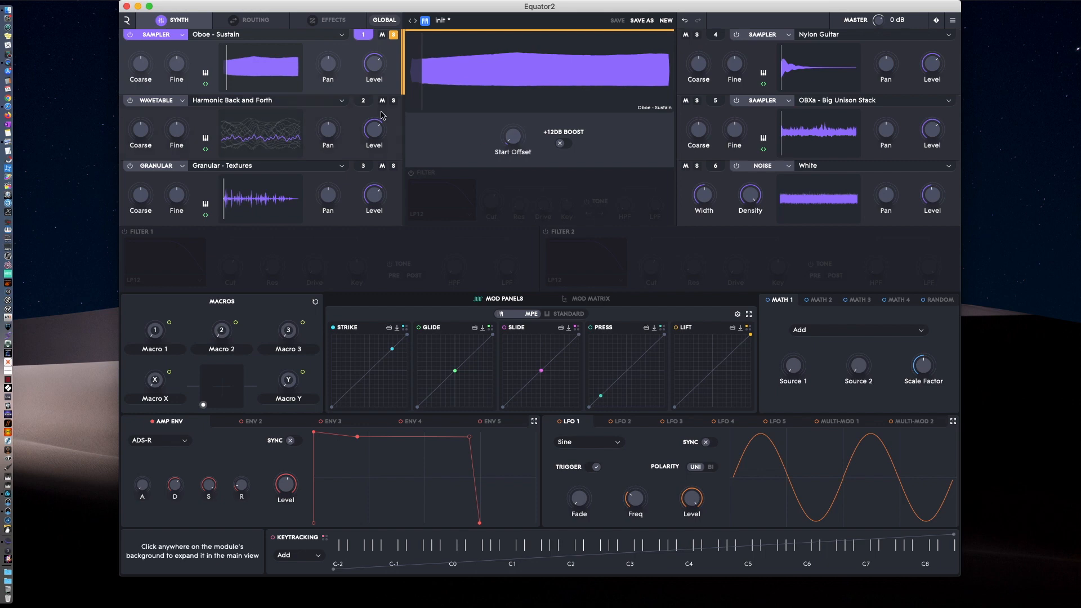
Switch source 1 to the Granular engine and adjust the grain Position, Rnd. Pos., Size and Rate.
click(163, 37)
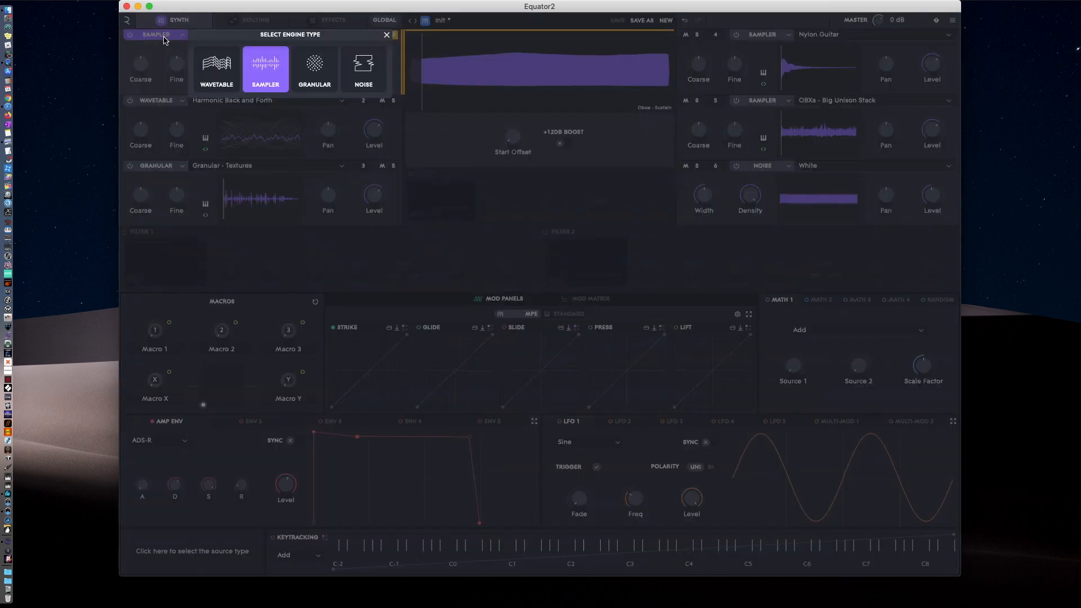
click(316, 68)
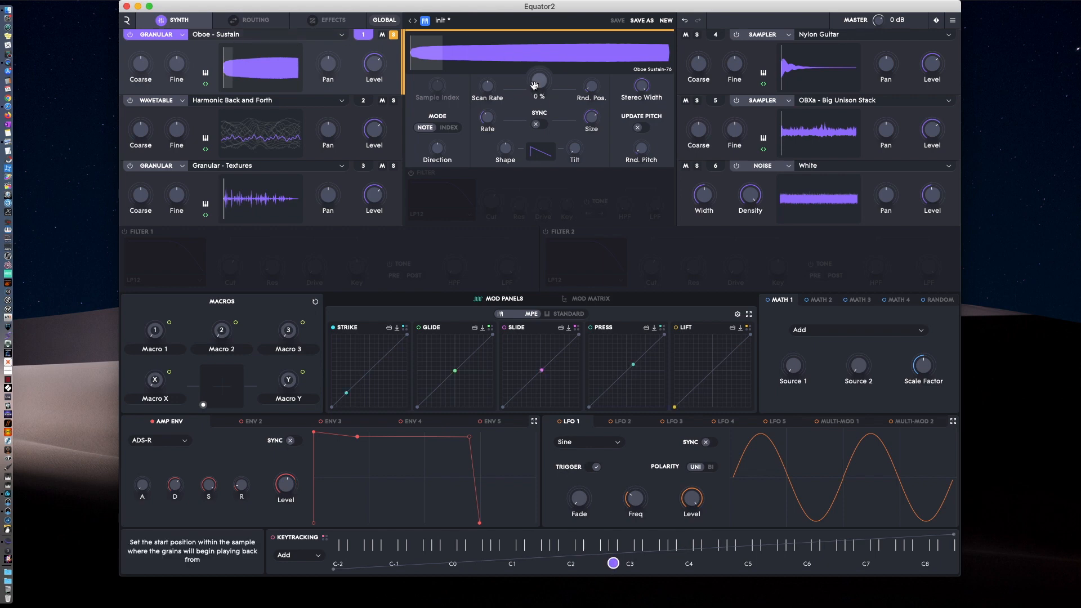
mouse_move(533, 82)
mouse_down()
mouse_move(532, 73)
mouse_move(483, 72)
mouse_move(482, 82)
mouse_up()
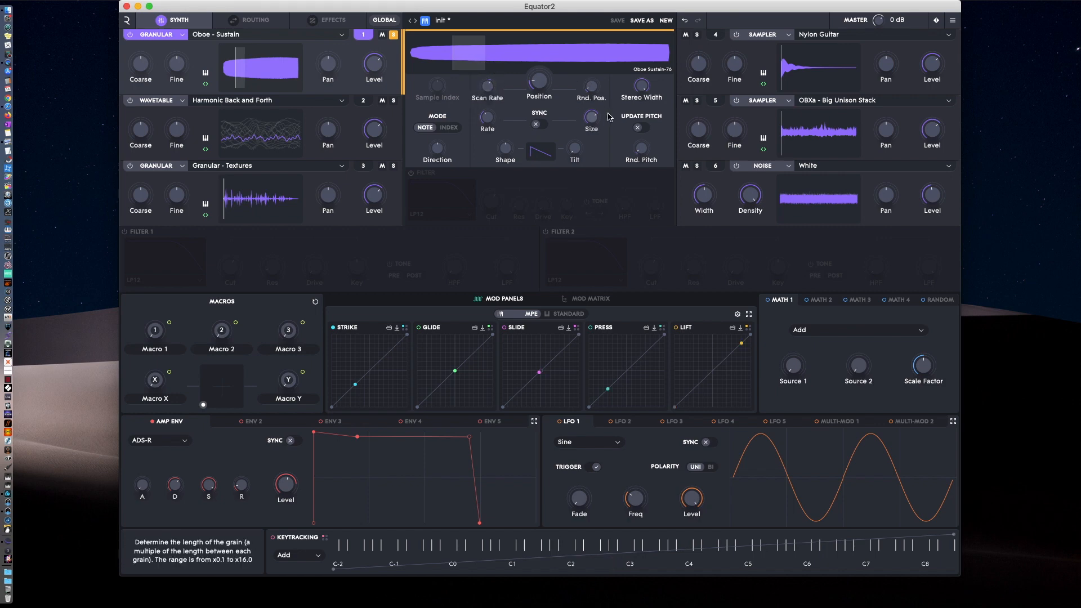
drag(593, 88, 582, 74)
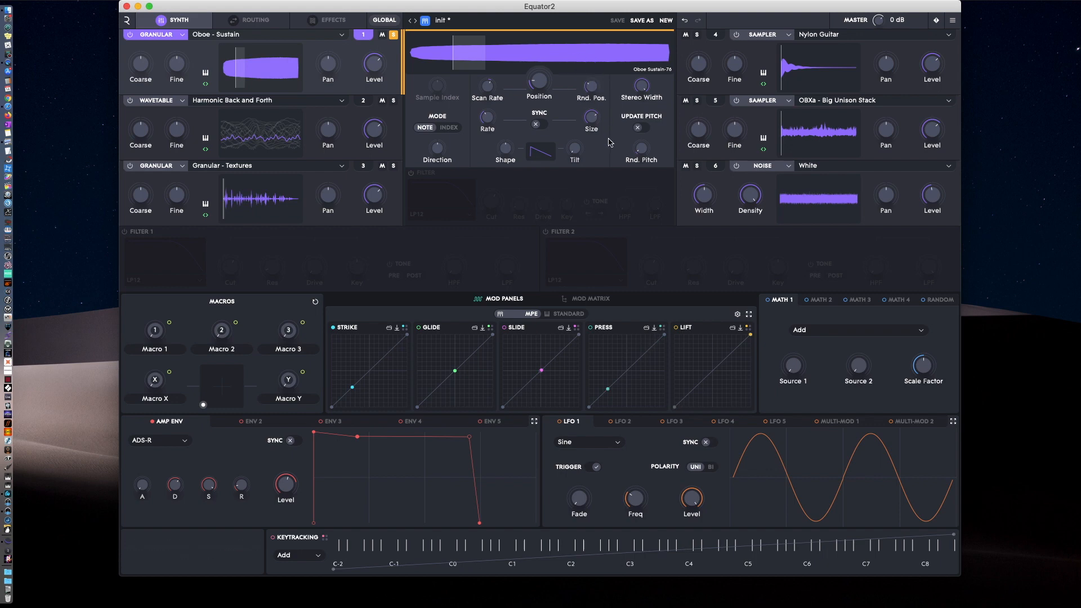
drag(593, 118, 590, 117)
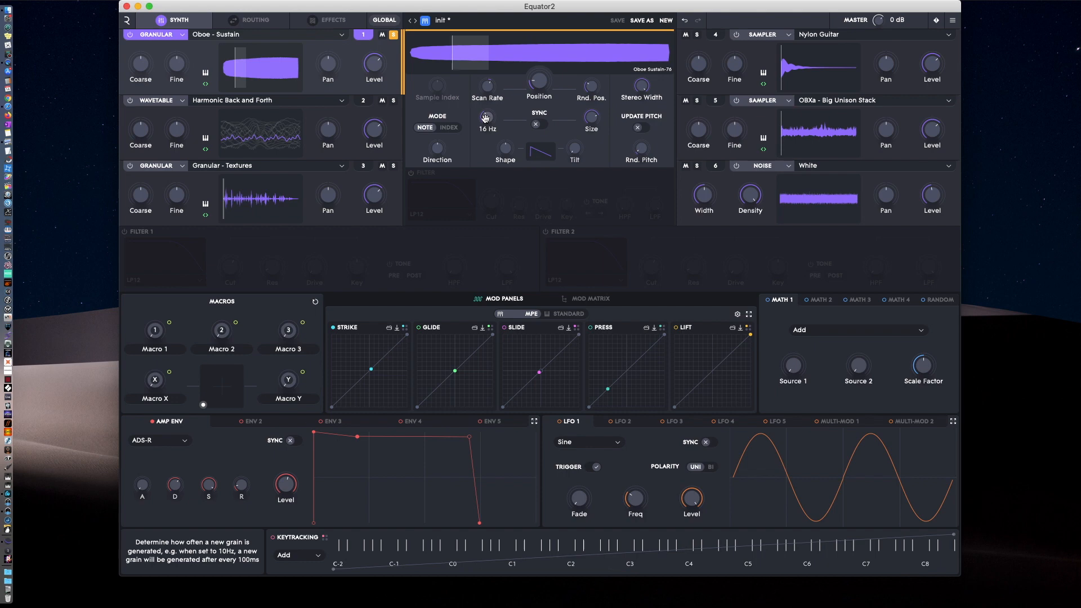
drag(484, 117, 484, 98)
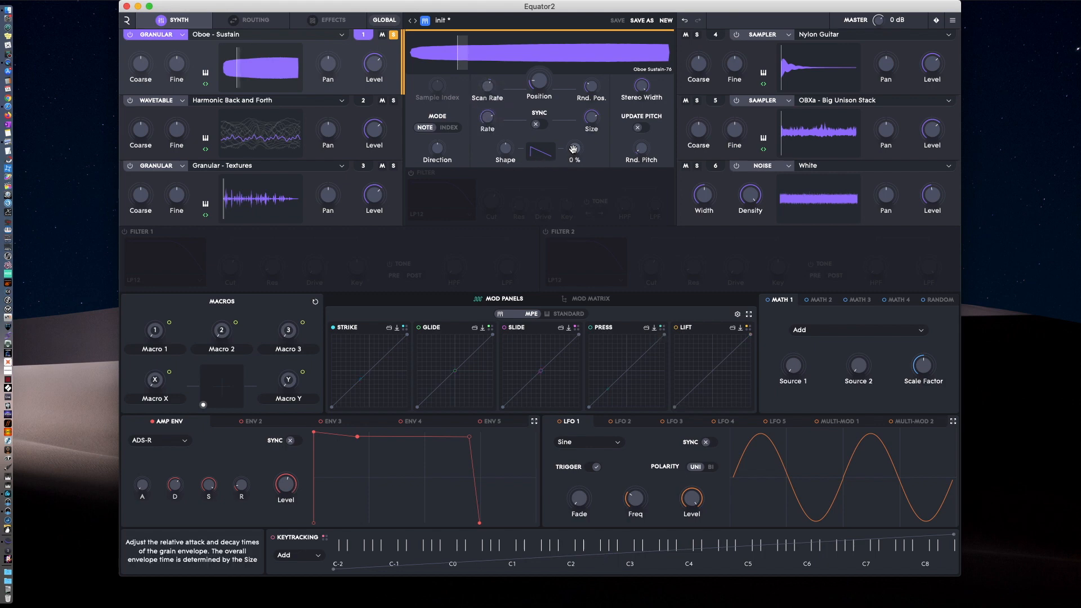
Shape the grain envelope of source 1 by adjusting its Shape and setting its Tilt to about 52%.
drag(573, 149, 573, 108)
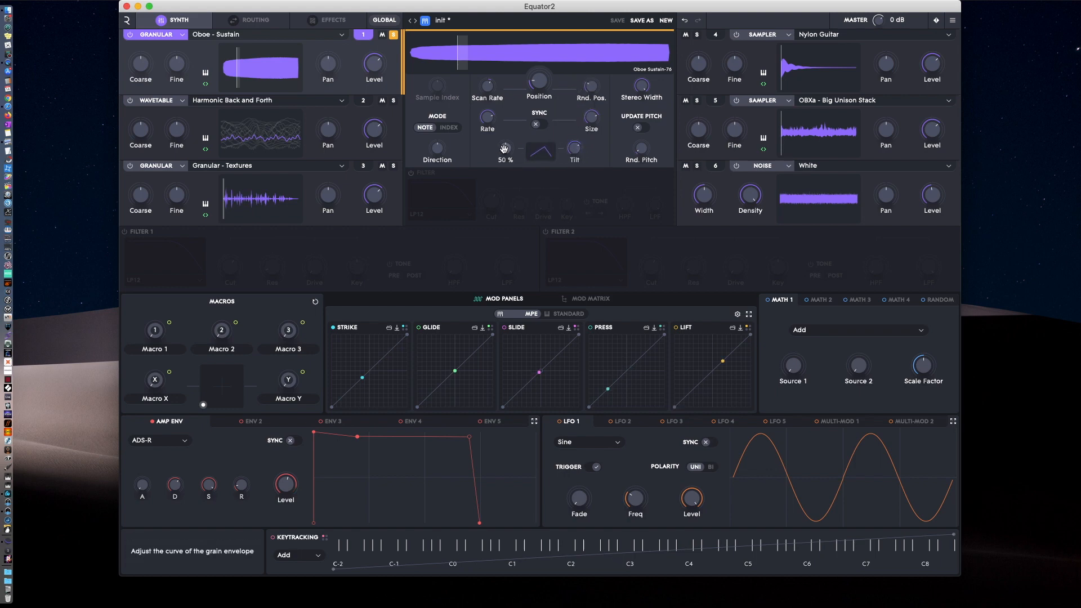
mouse_move(505, 149)
mouse_down()
mouse_move(503, 169)
mouse_move(505, 148)
mouse_up()
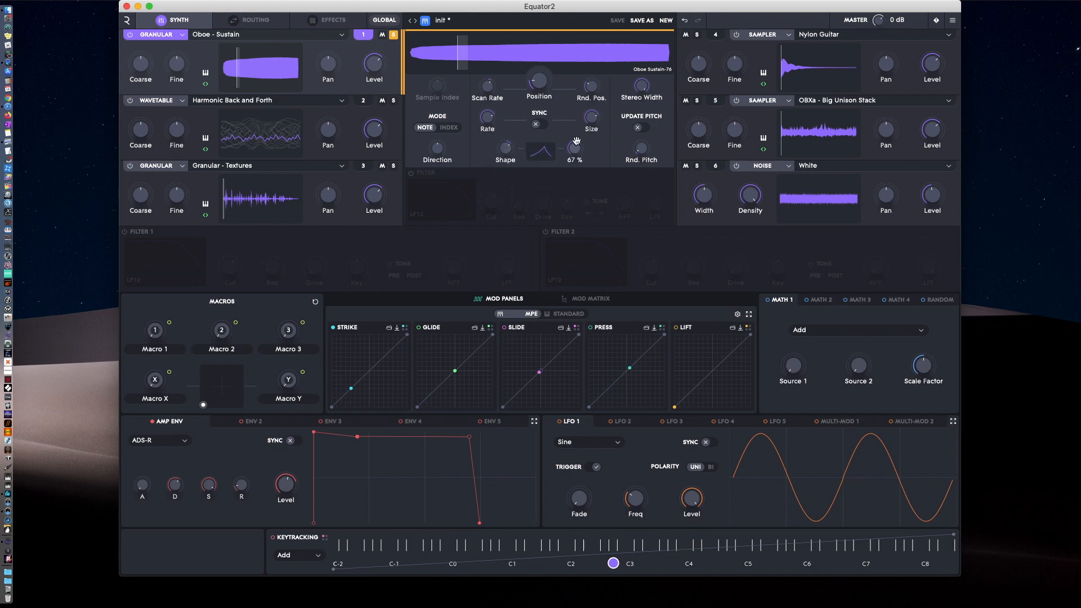
click(571, 146)
drag(571, 146, 571, 150)
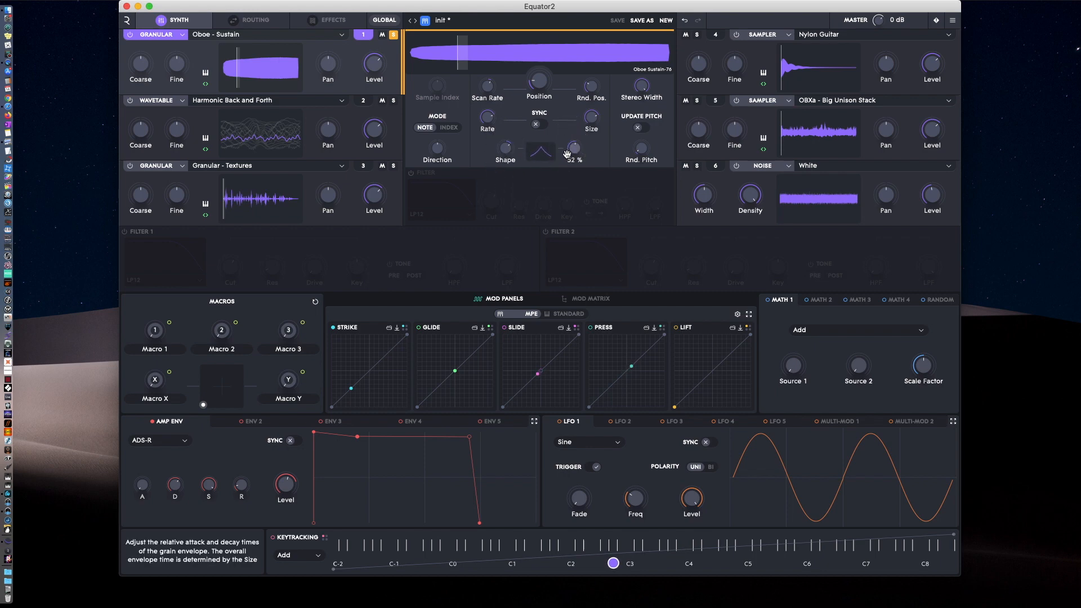
Vary the grains' Rnd. Pitch and fine-tune the grain envelope's Shape and Tilt.
mouse_move(655, 154)
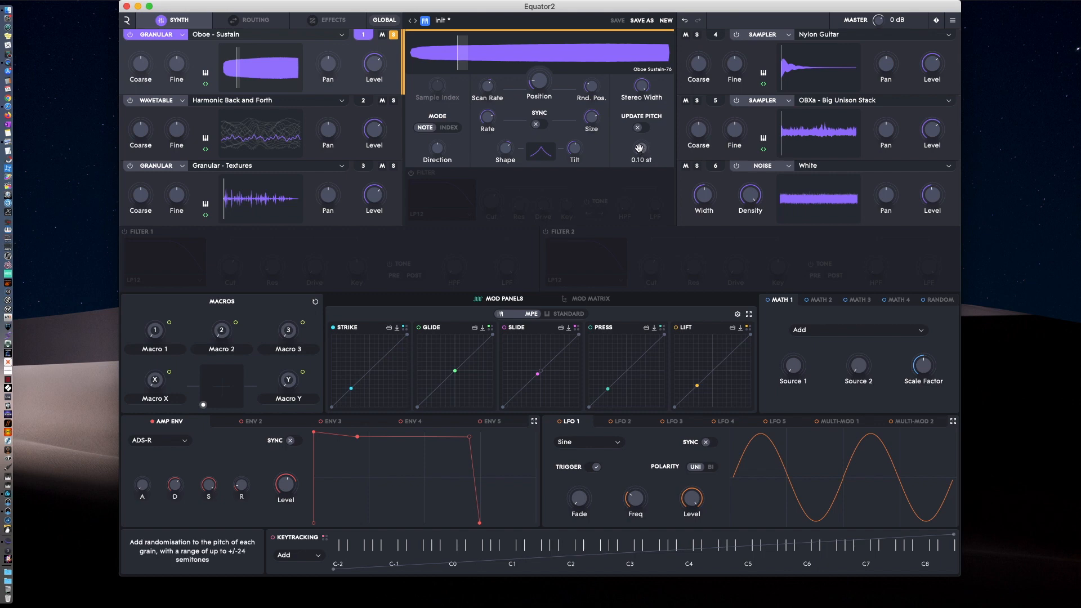
mouse_move(638, 147)
mouse_down()
mouse_move(635, 136)
mouse_move(635, 149)
mouse_up()
drag(505, 148, 506, 158)
drag(574, 148, 574, 148)
Vary the grains' forward and reverse playback balance with Direction, passing through 34:66.
mouse_move(440, 156)
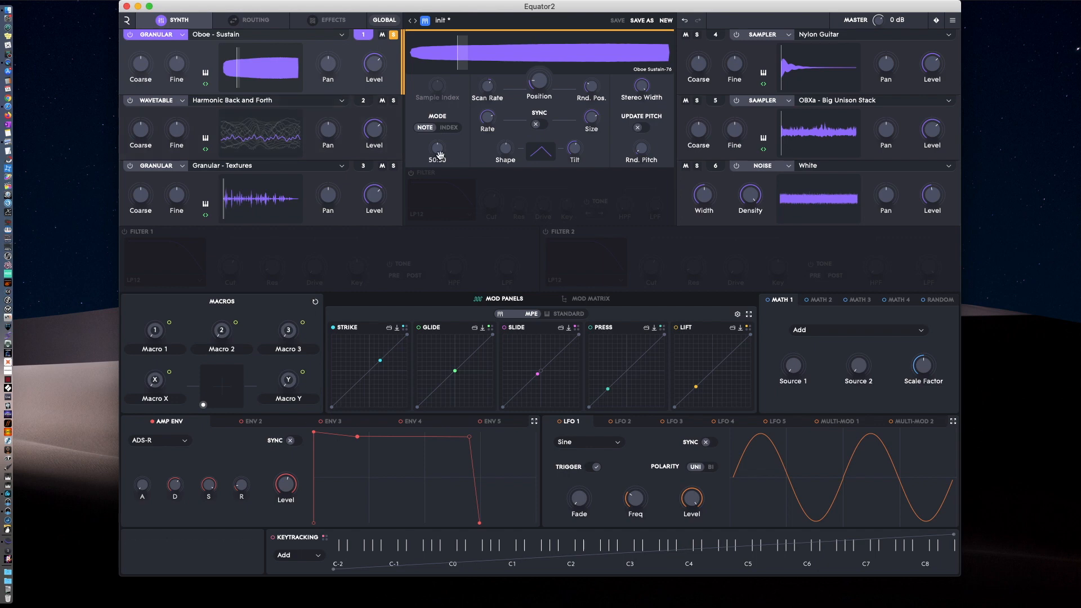
mouse_move(435, 148)
mouse_down()
mouse_move(431, 128)
mouse_move(434, 140)
mouse_up()
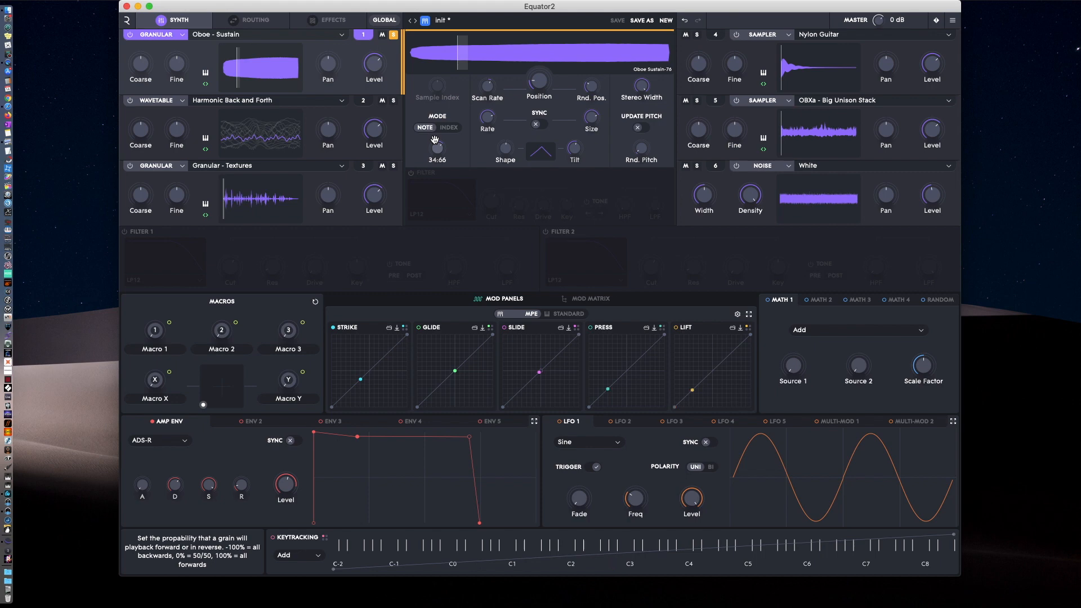
mouse_move(437, 147)
mouse_down()
mouse_move(435, 171)
mouse_move(437, 151)
mouse_up()
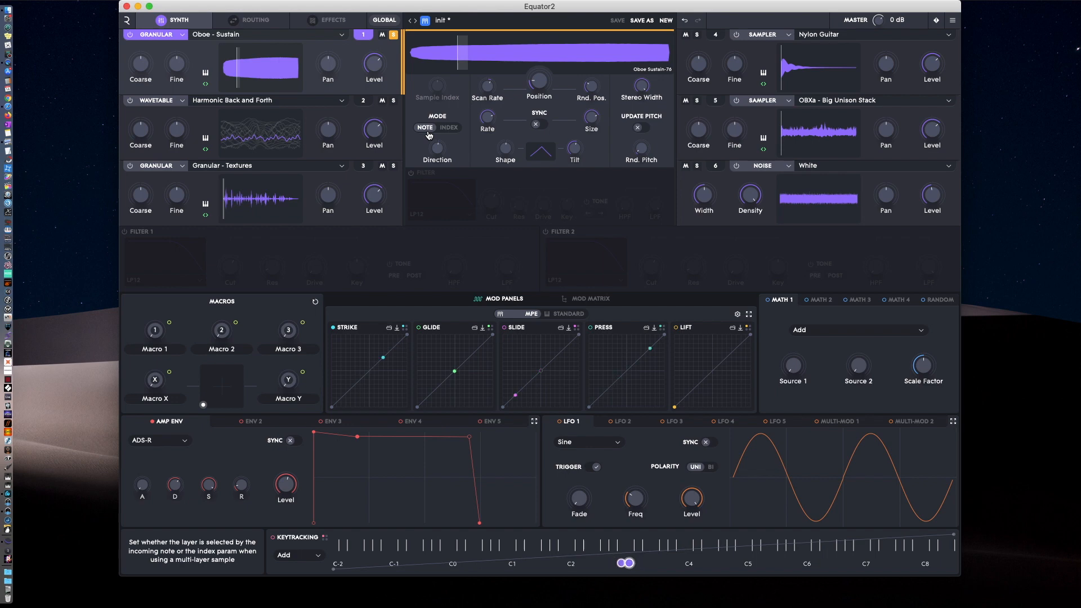
Try Index mode with a changed Sample Index on the granular source and return it to Note mode.
click(450, 129)
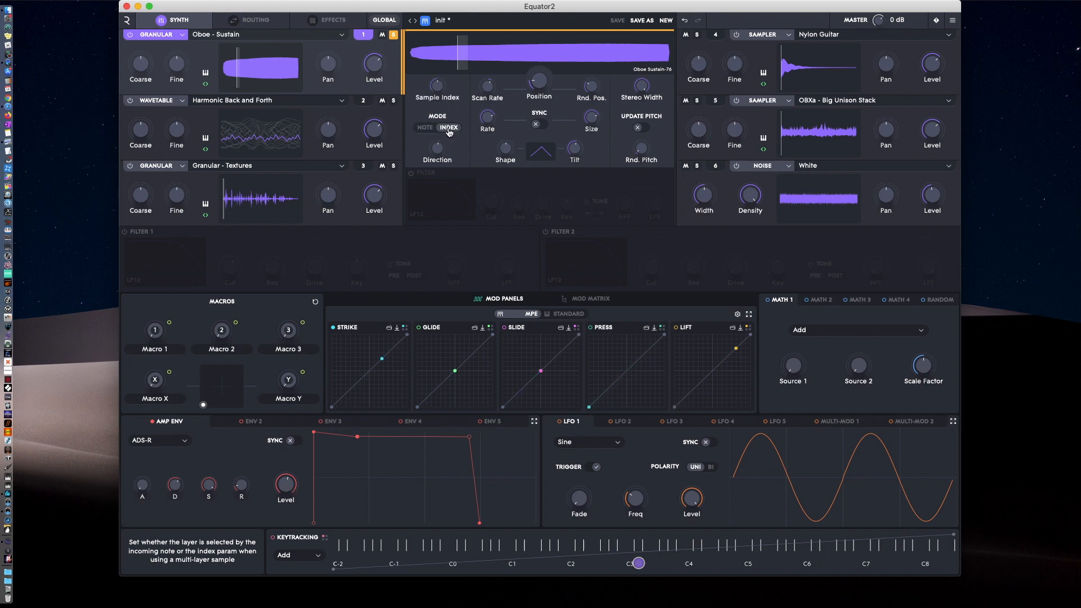
drag(441, 99, 435, 88)
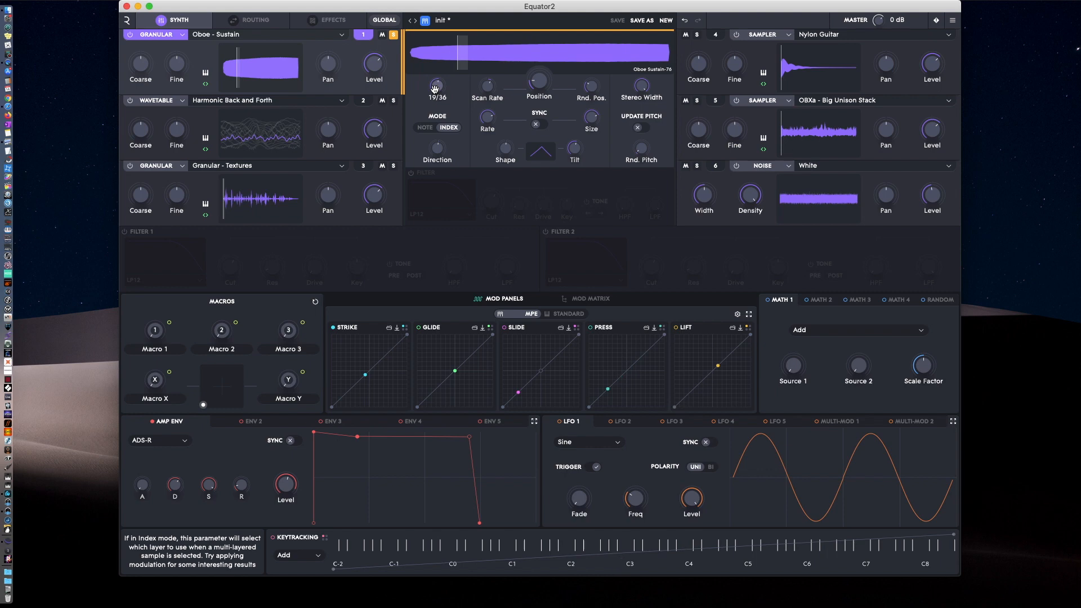
click(425, 128)
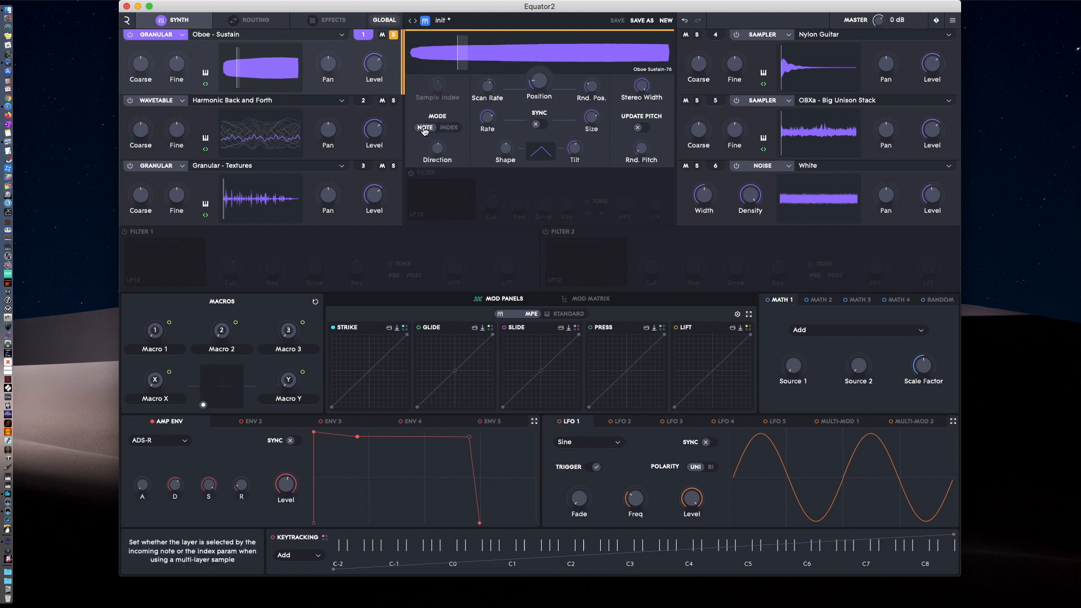
Switch source 1 to the Noise engine with the Crackle type and vary its Density.
click(169, 36)
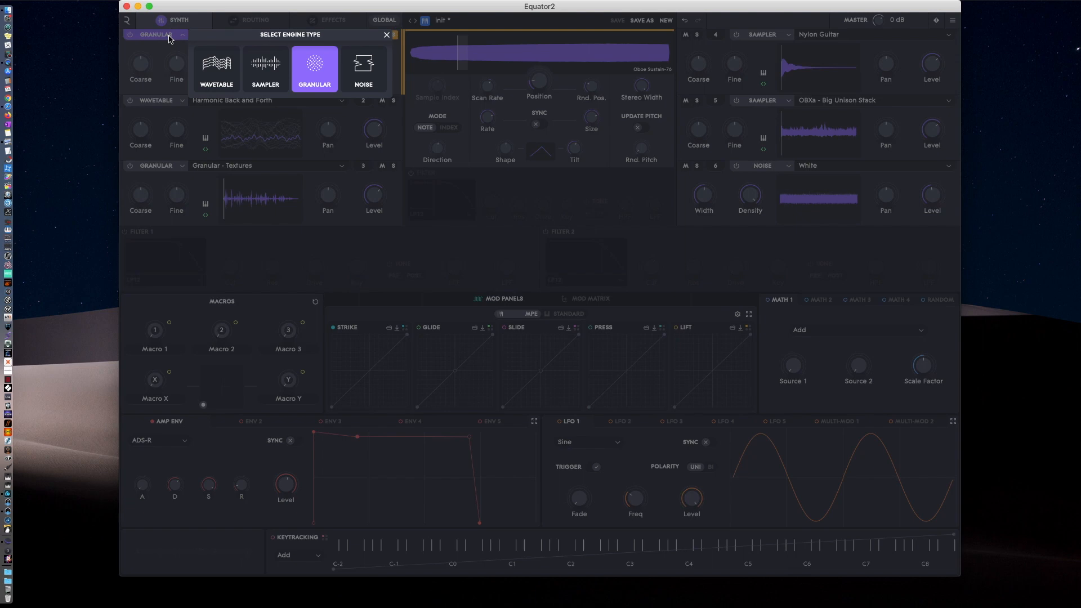
click(364, 66)
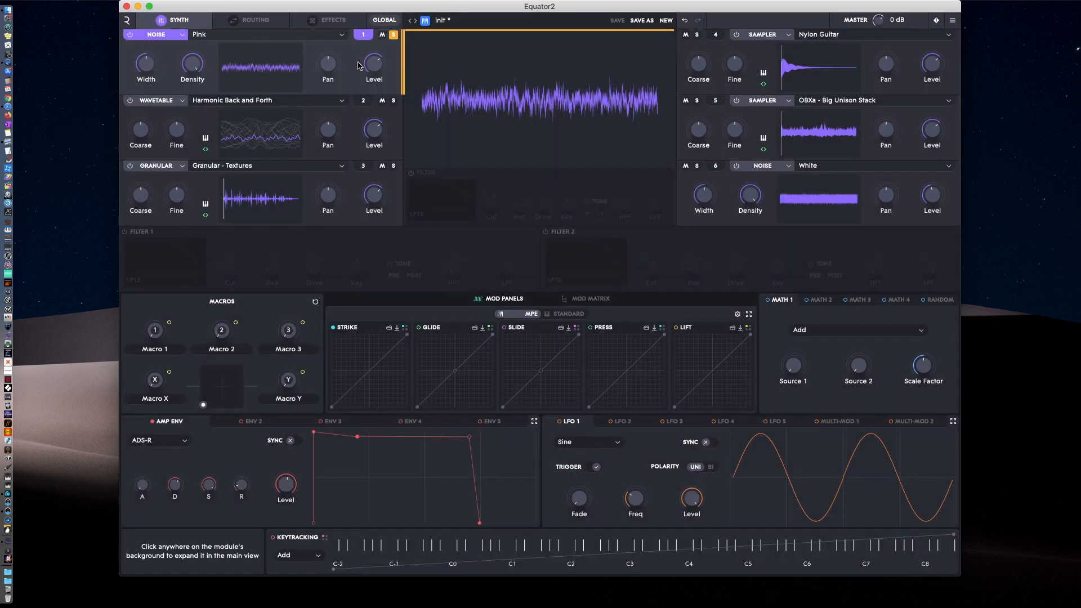
click(246, 35)
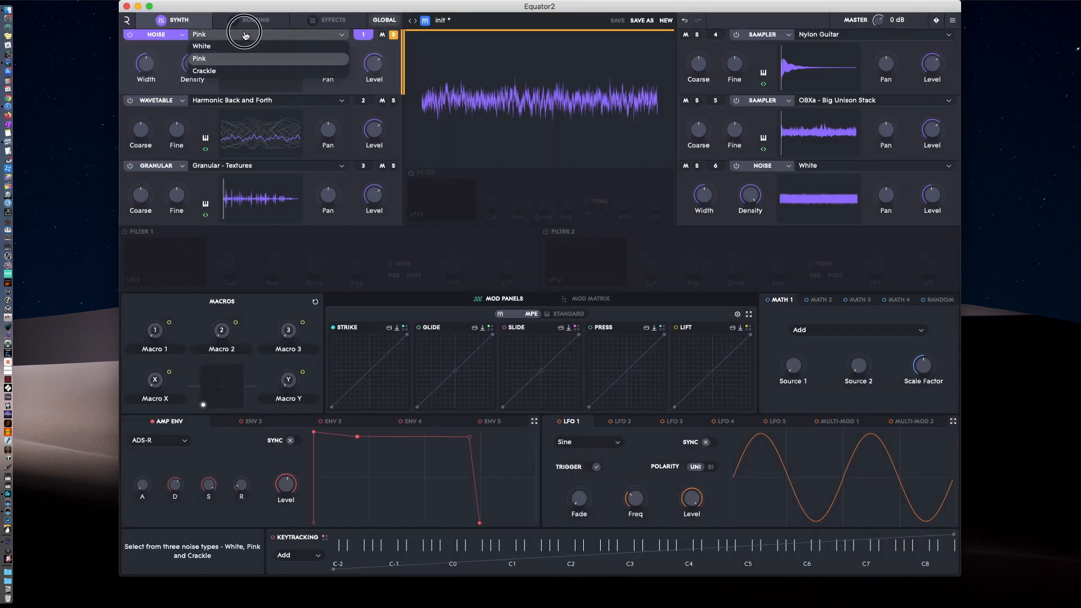
click(212, 73)
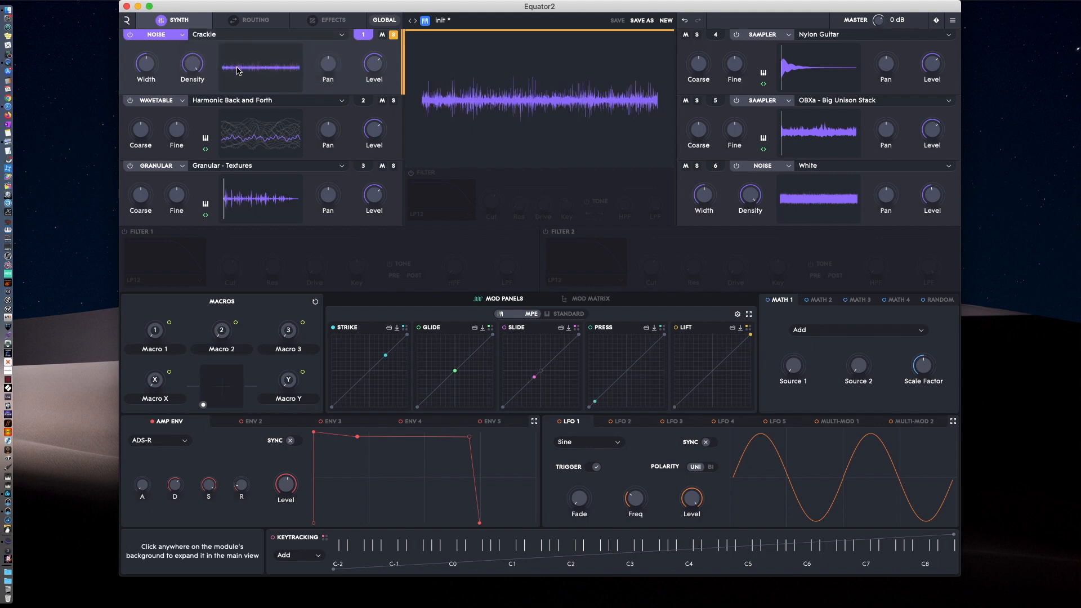
mouse_move(189, 68)
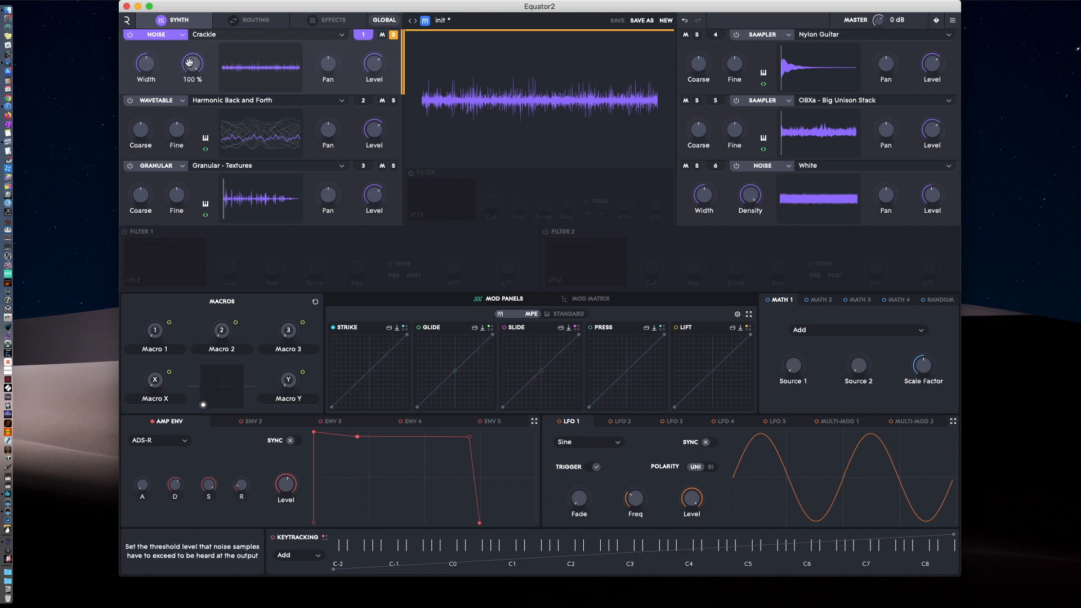
drag(190, 64, 168, 75)
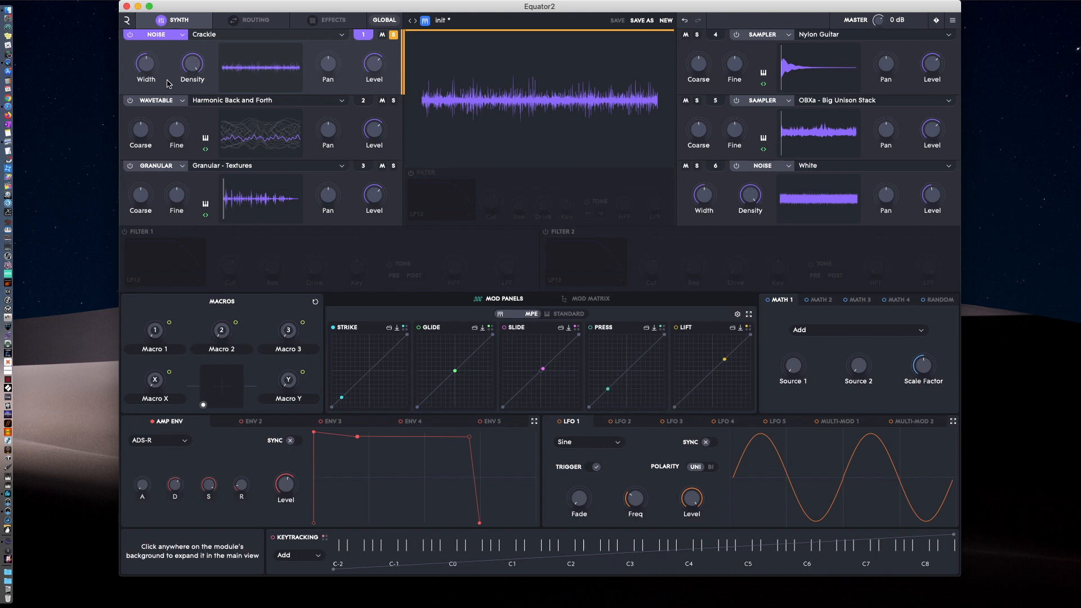
Vary the Crackle source's stereo Width and Density, and view the available noise types.
click(141, 65)
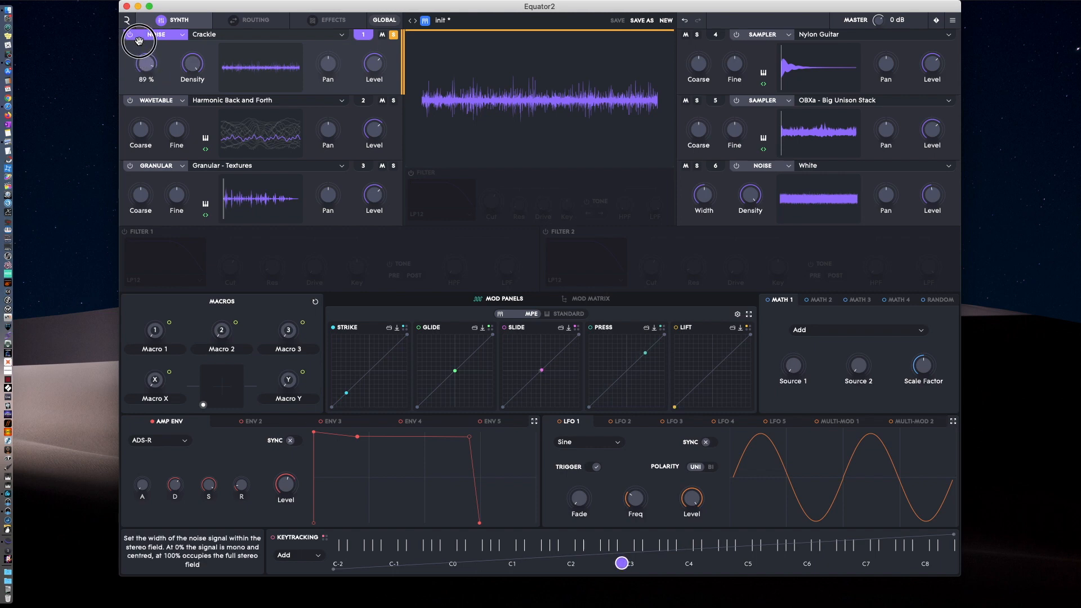
drag(190, 64, 146, 66)
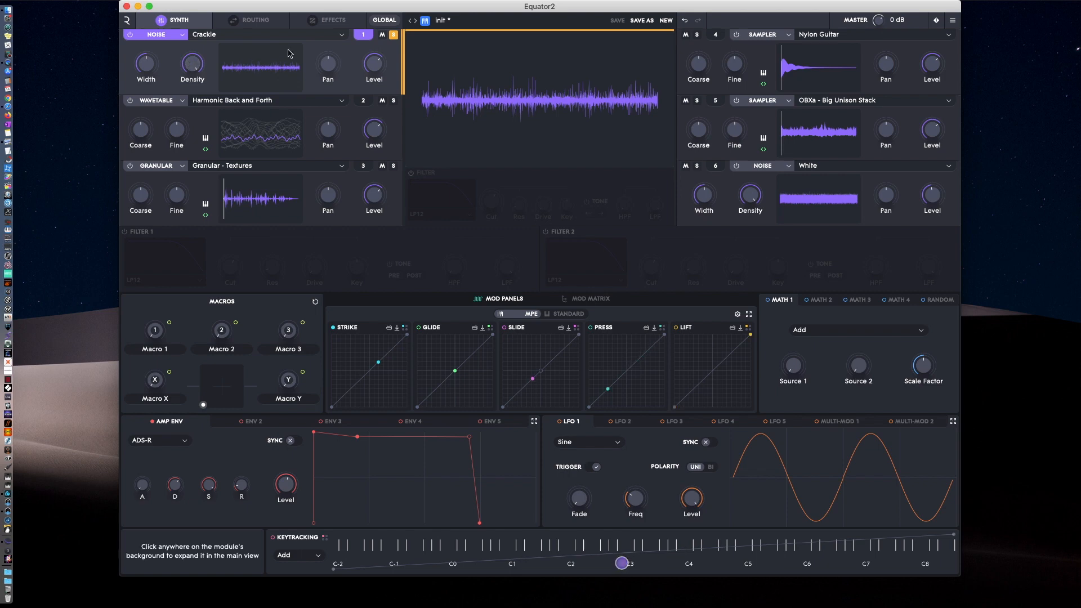
click(269, 36)
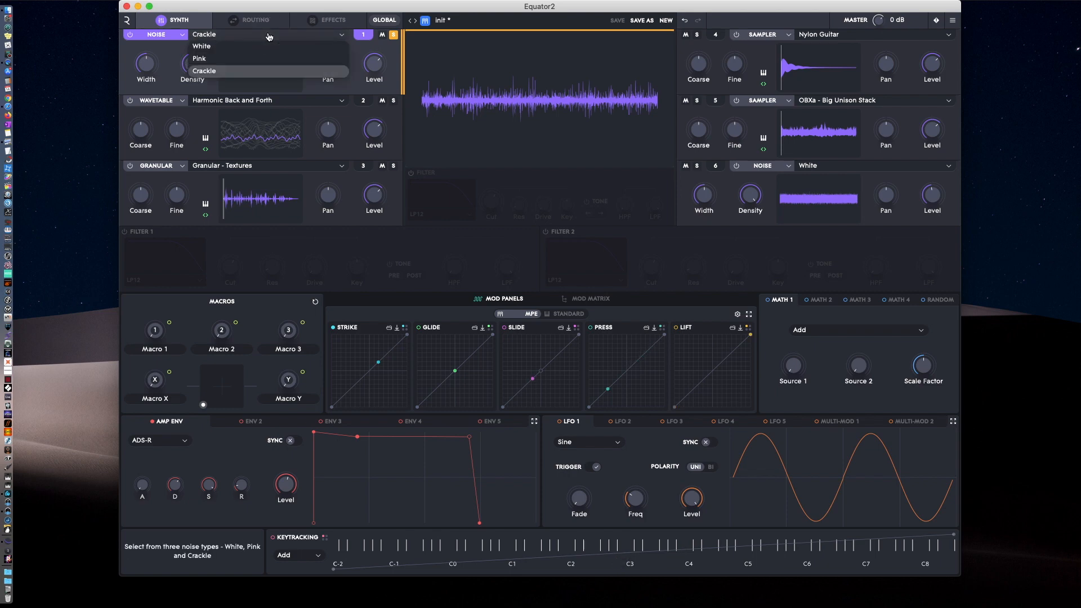
Switch source 1 back to the Wavetable engine and enable its own filter.
click(158, 35)
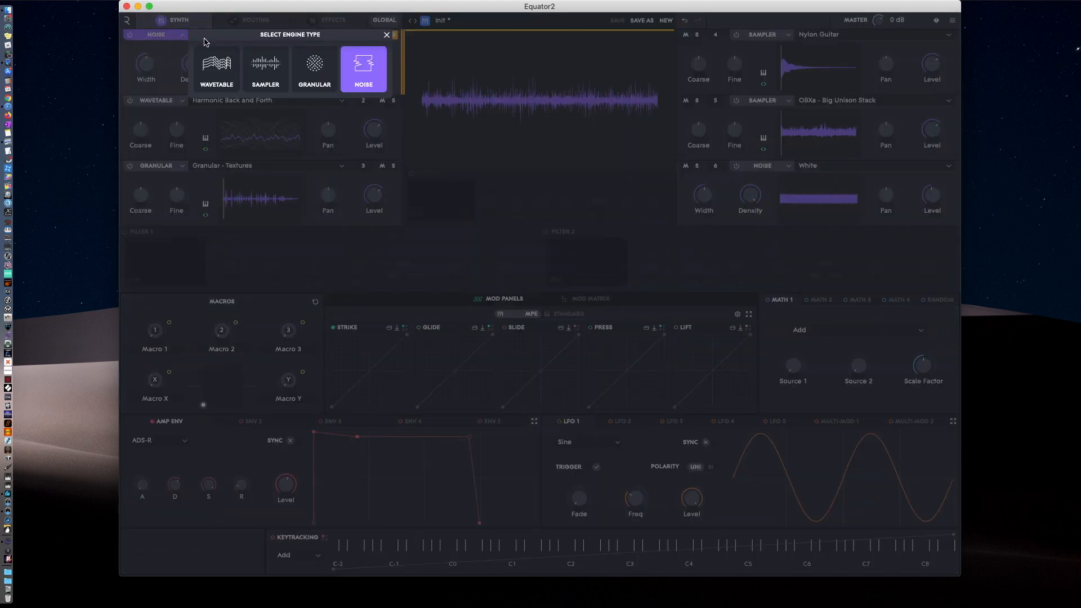
click(217, 65)
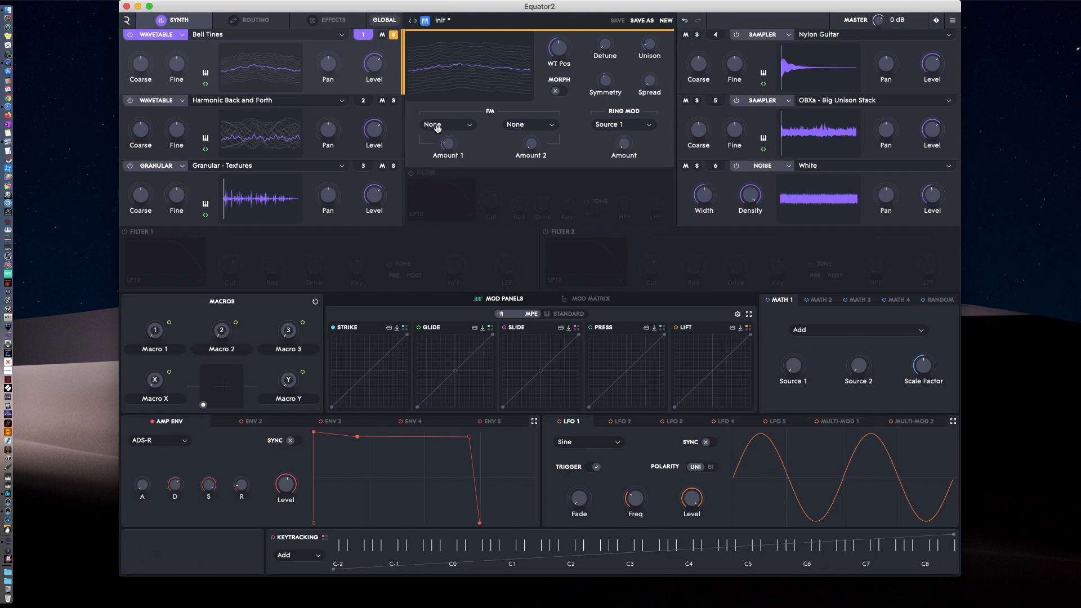
click(516, 186)
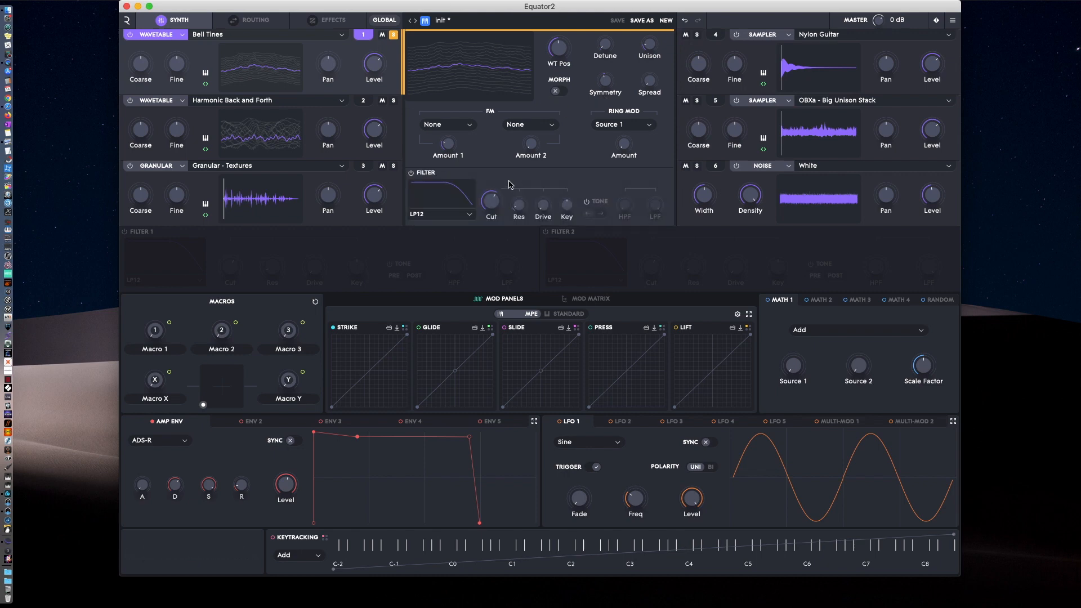
Examine the filter types offered for source 1's filter, from LP12 down to Wavefolder, keeping LP12.
click(453, 192)
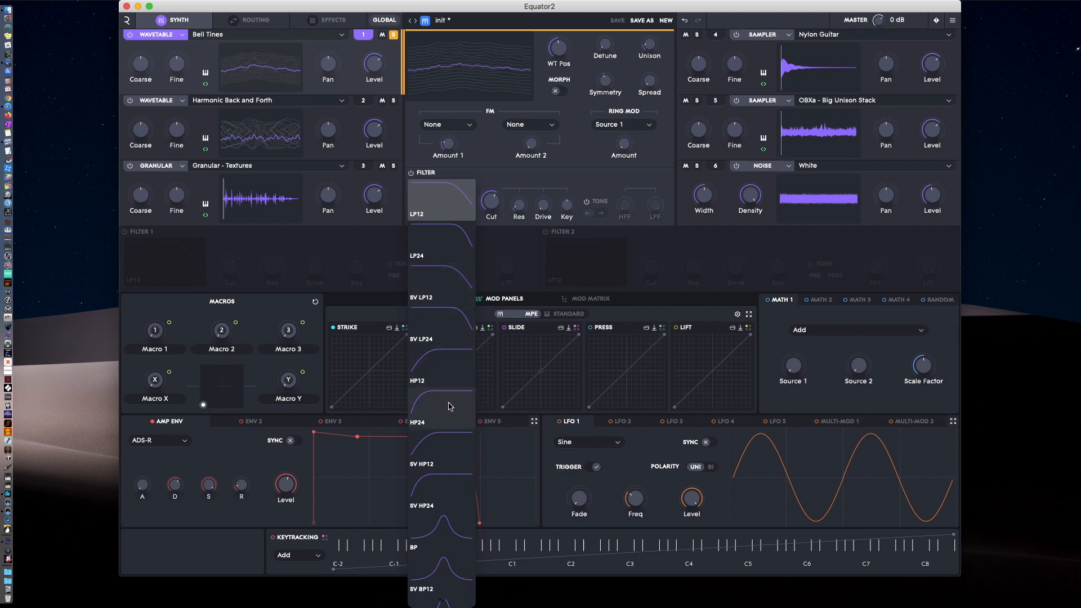
scroll(446, 433, down, 1)
scroll(446, 433, down, 3)
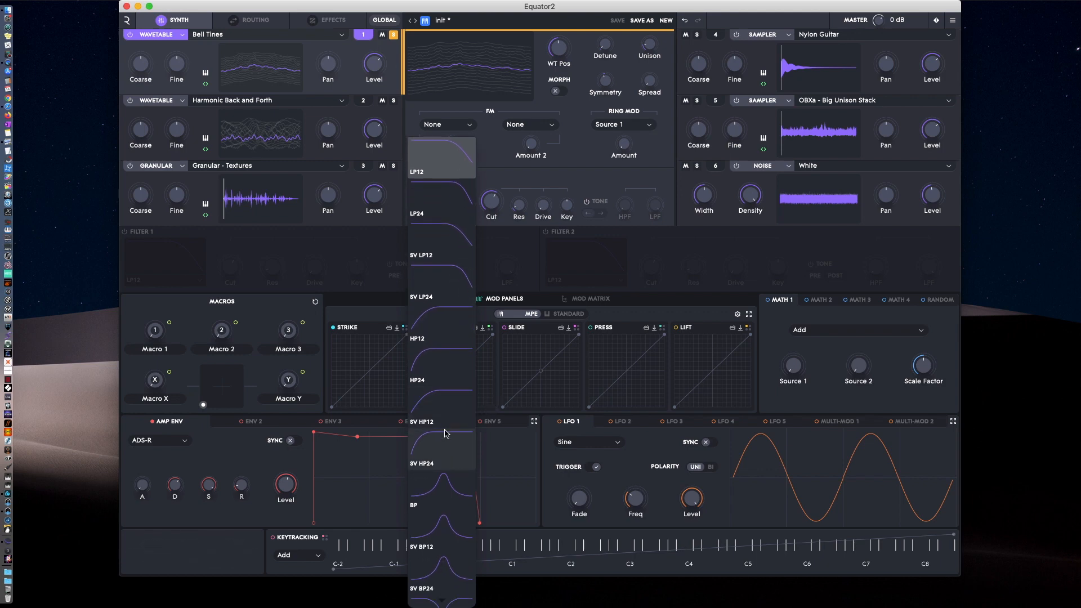
scroll(446, 433, down, 3)
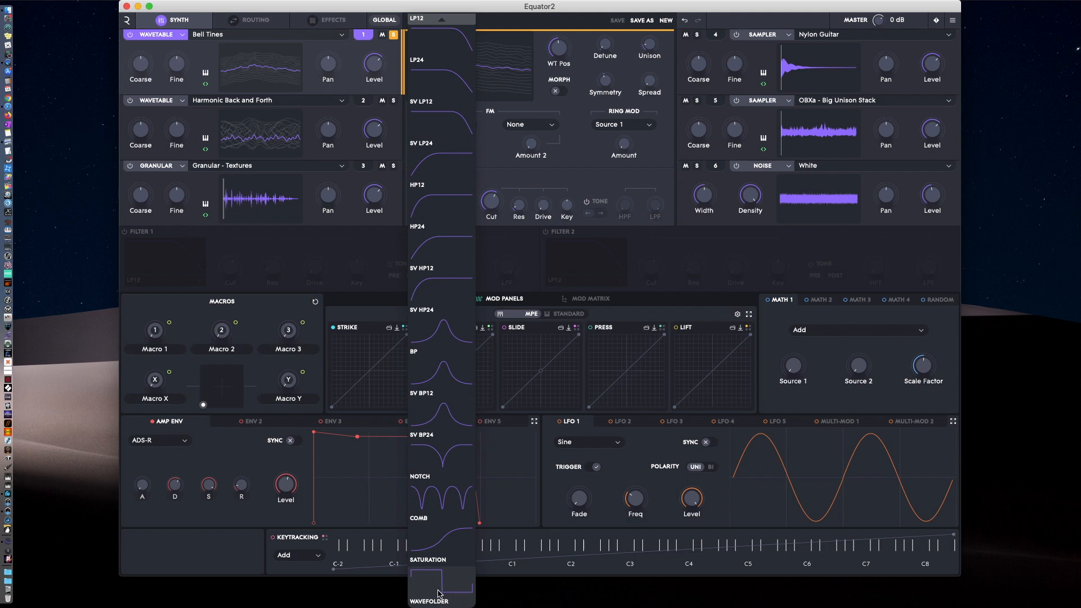
click(527, 179)
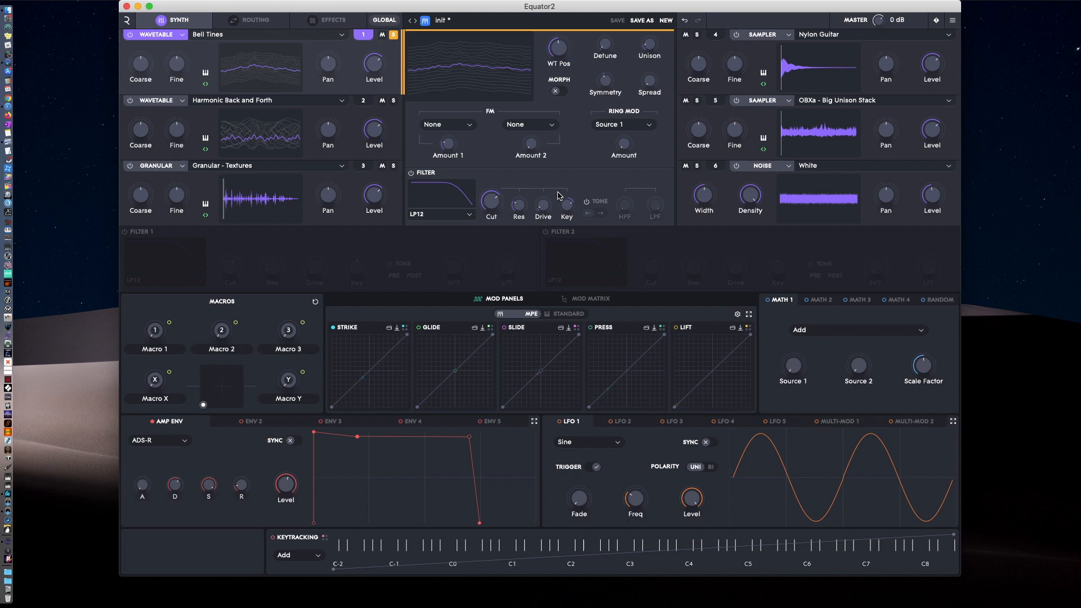
Enable the Tone section of source 1's filter, checking its placement before or after the main filter and trying its HPF.
click(587, 203)
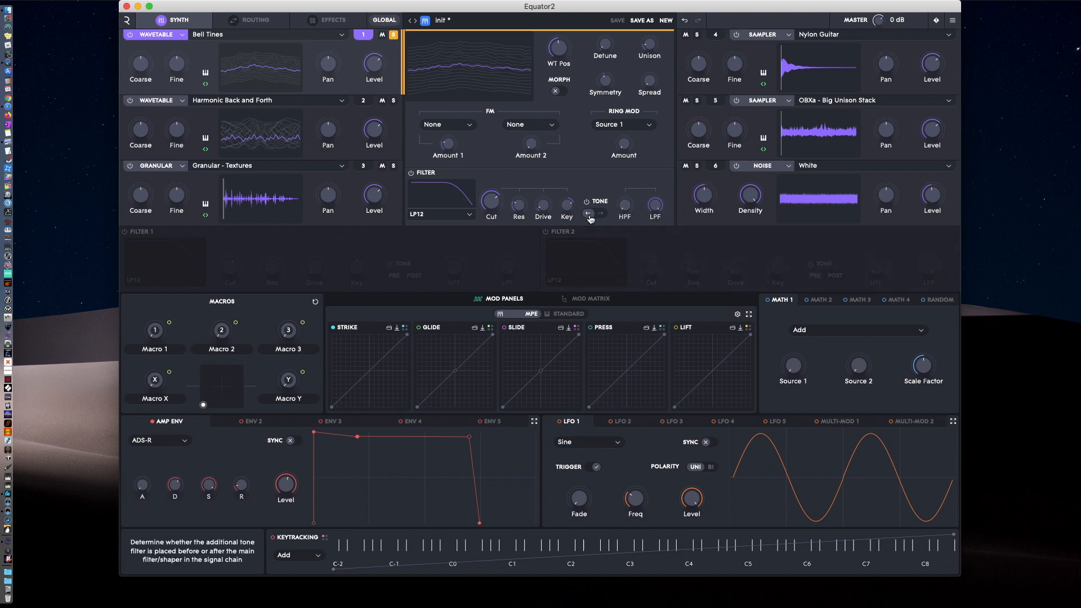
click(601, 215)
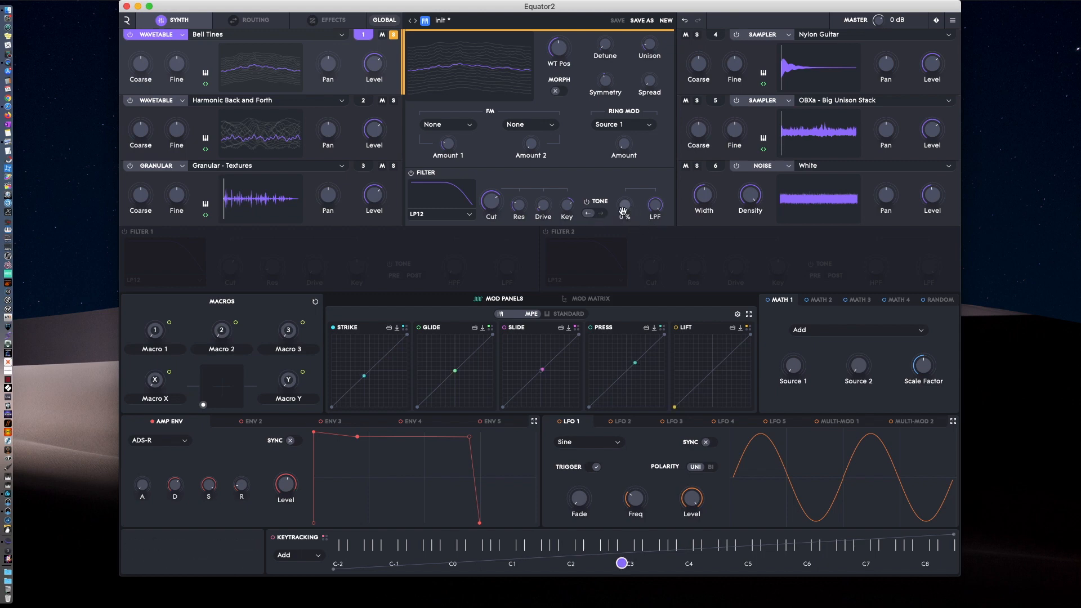
mouse_move(618, 205)
mouse_down()
mouse_move(616, 144)
mouse_move(606, 204)
mouse_up()
Enable the global filters Filter 1 and Filter 2.
click(355, 242)
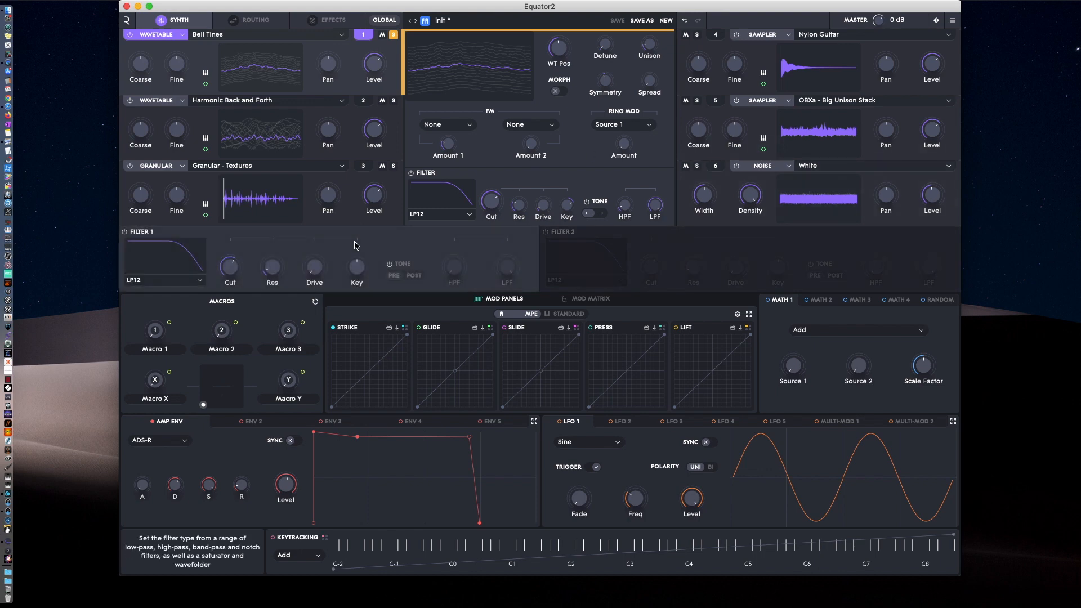
click(761, 236)
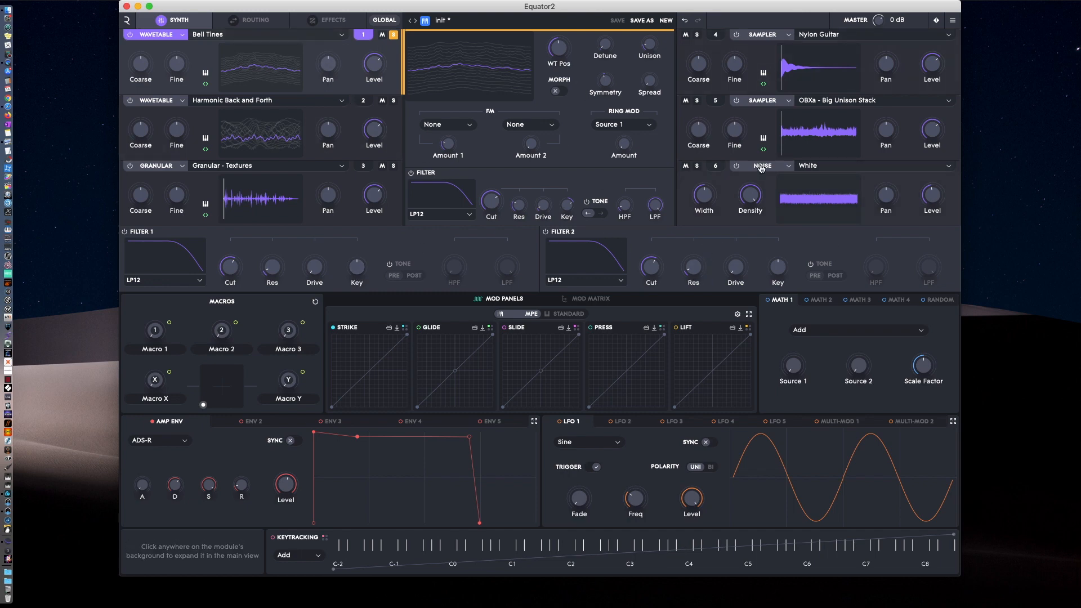
Compare the Parallel, Summed, Mixed and Serial configurations for the global filters' routing, and settle on Parallel.
click(252, 27)
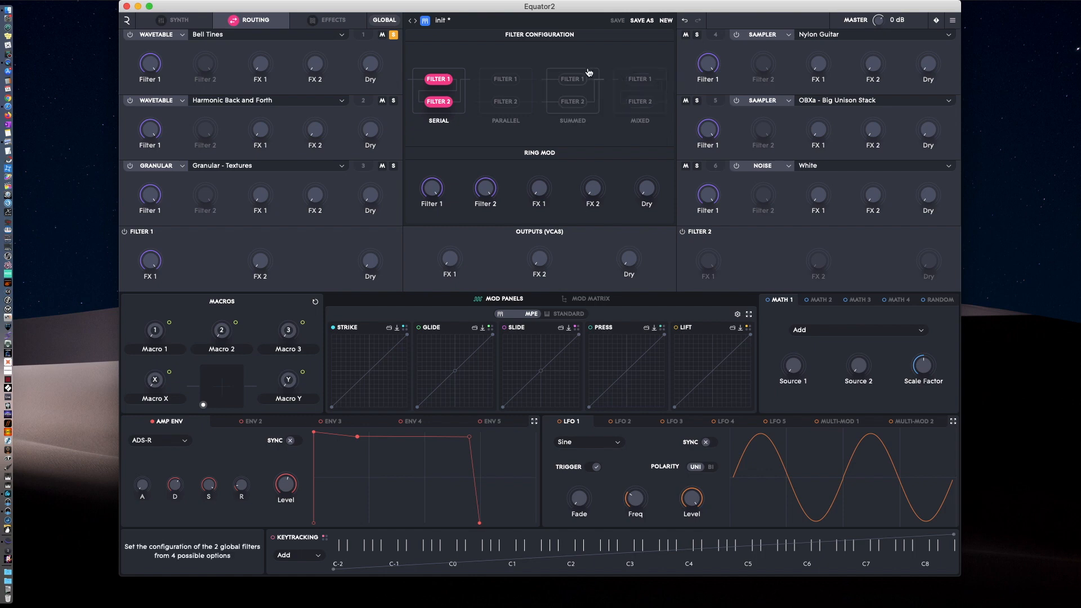
click(512, 124)
click(579, 124)
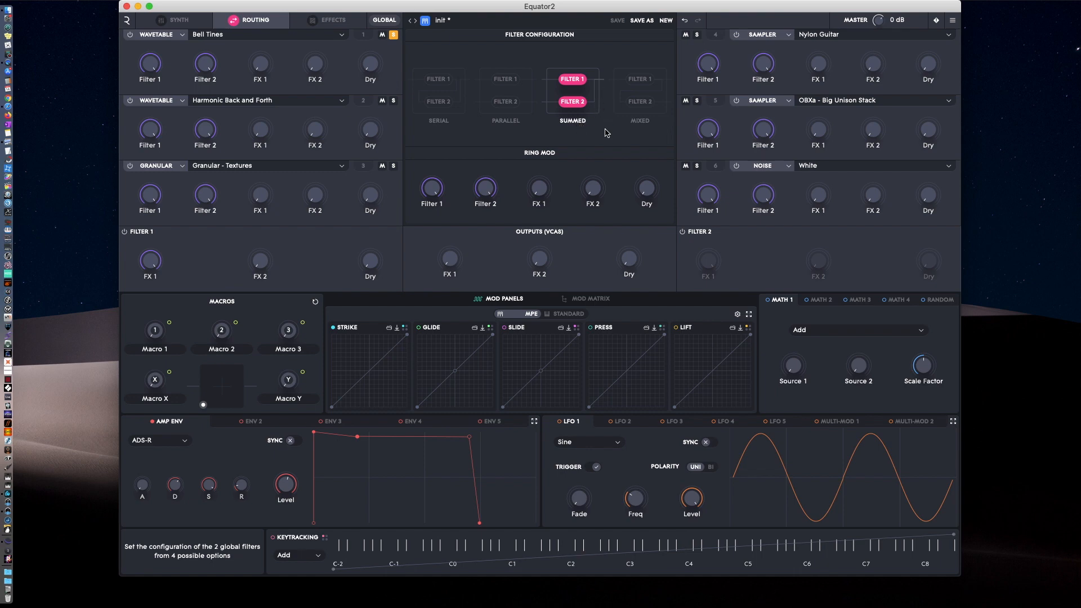
click(651, 125)
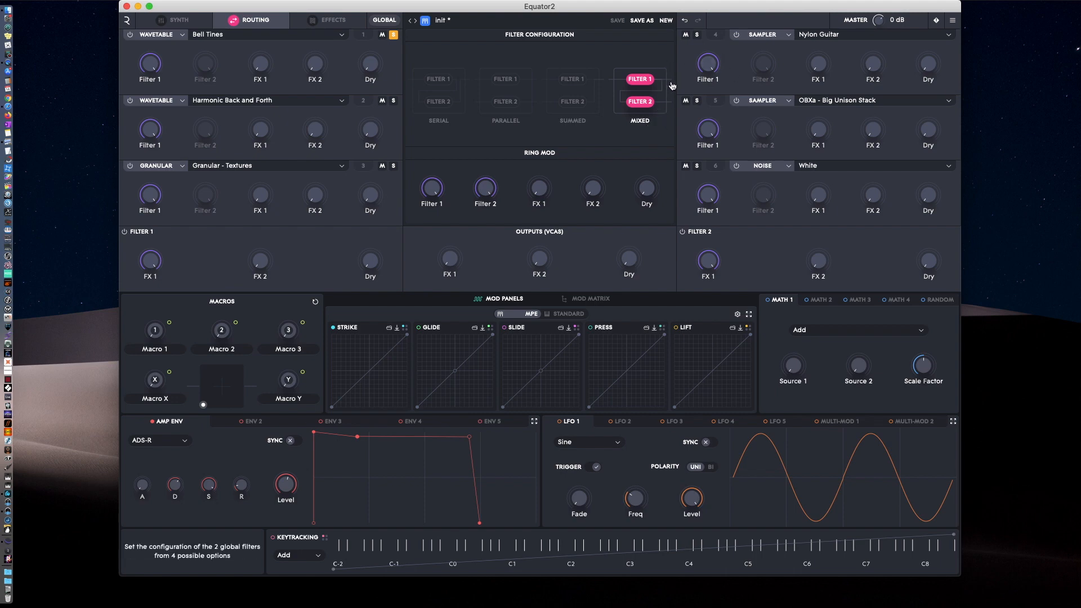
click(439, 112)
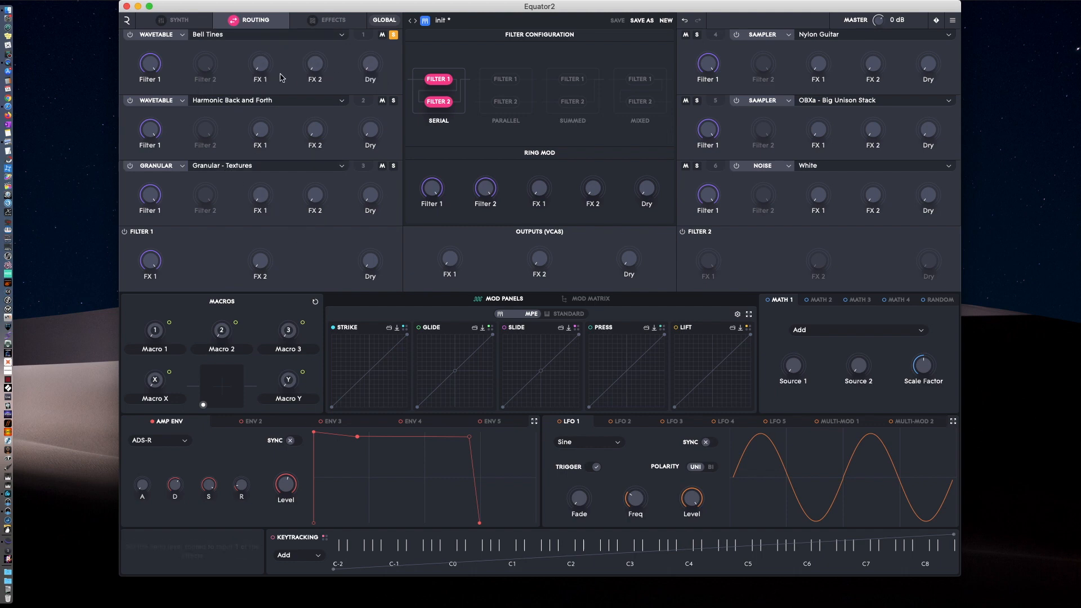
click(499, 86)
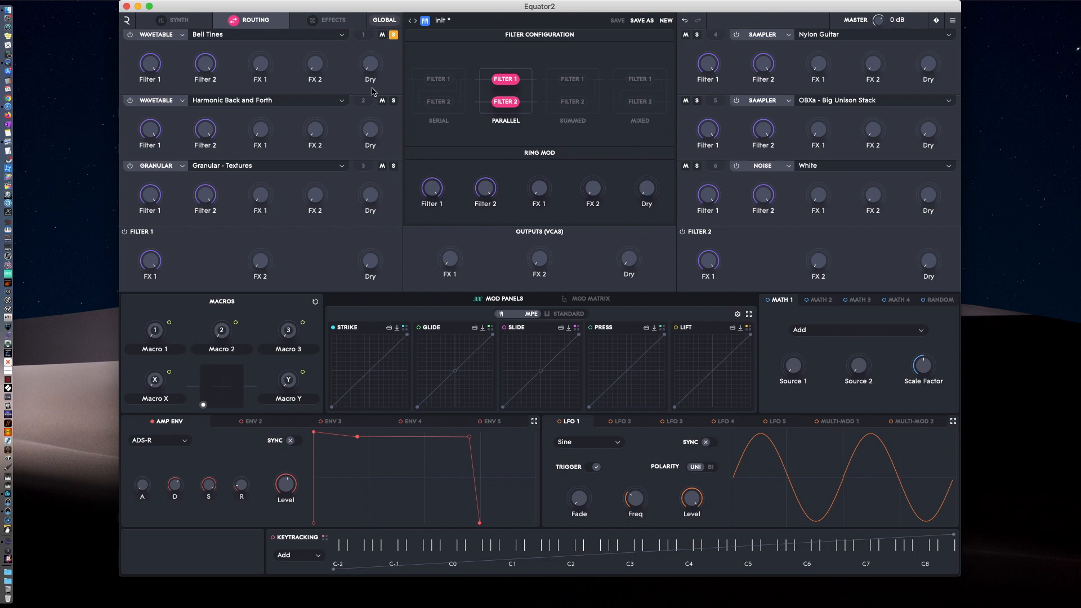
mouse_move(364, 82)
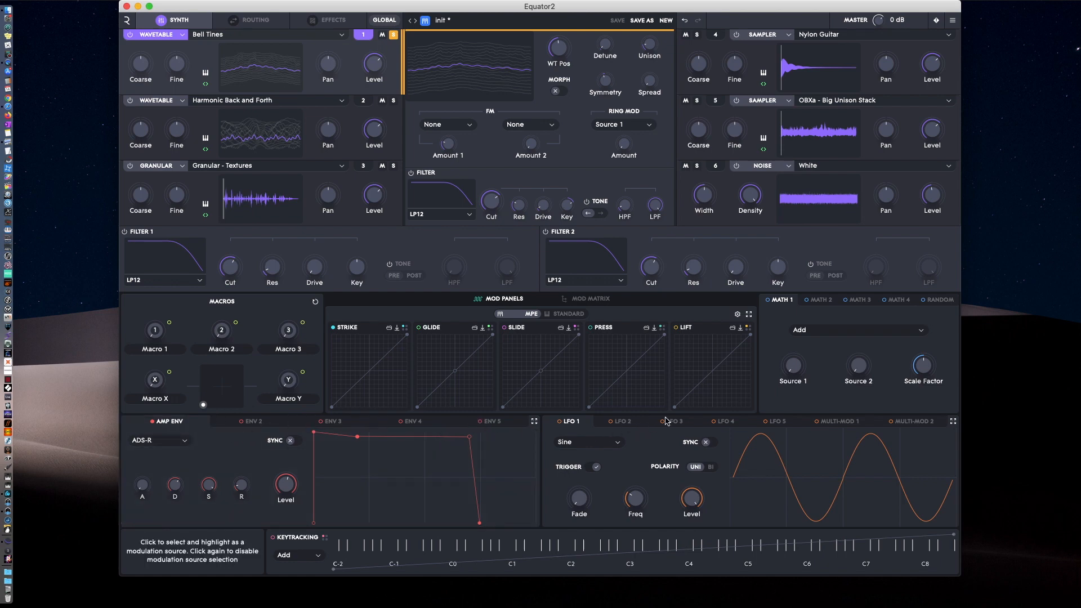
Look through the LFO modulators back to LFO 1 and the envelopes from ENV 5 back to the amp envelope.
click(727, 422)
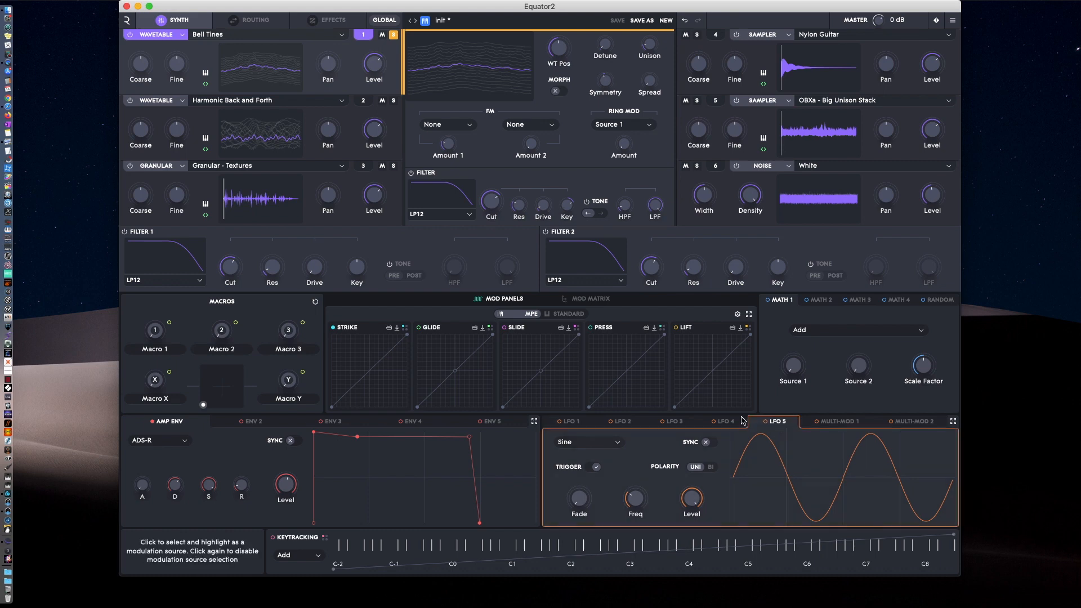
click(675, 422)
click(622, 422)
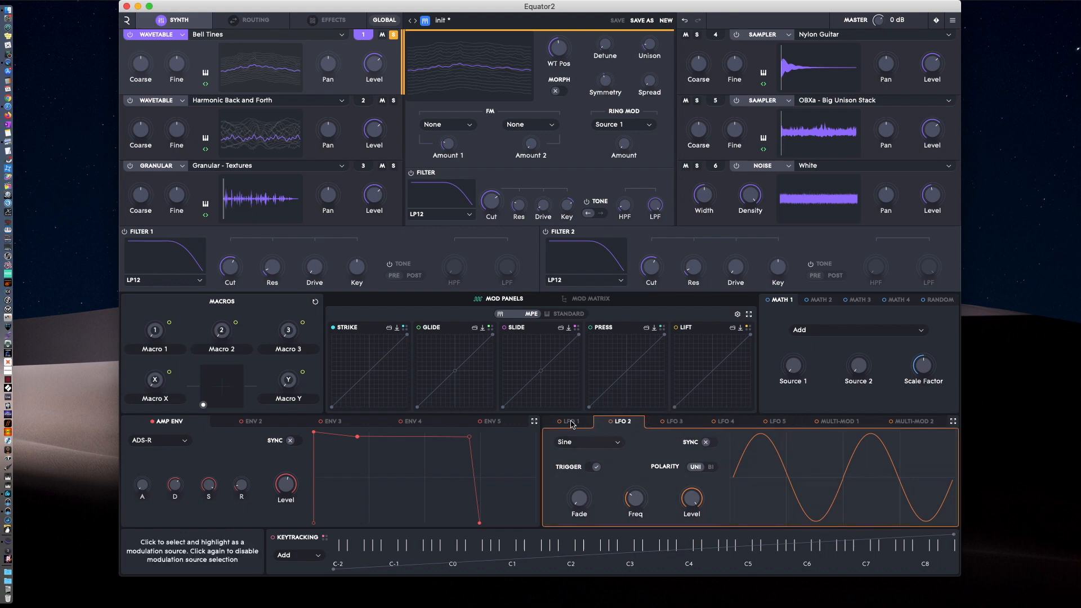
click(573, 422)
click(491, 423)
click(433, 423)
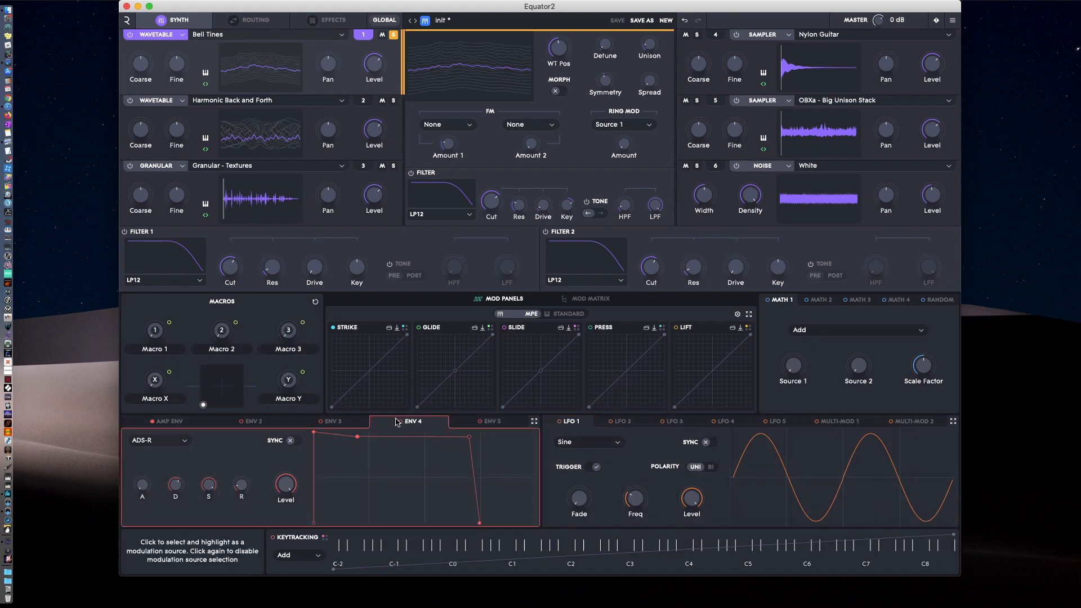
click(344, 423)
click(284, 423)
click(182, 424)
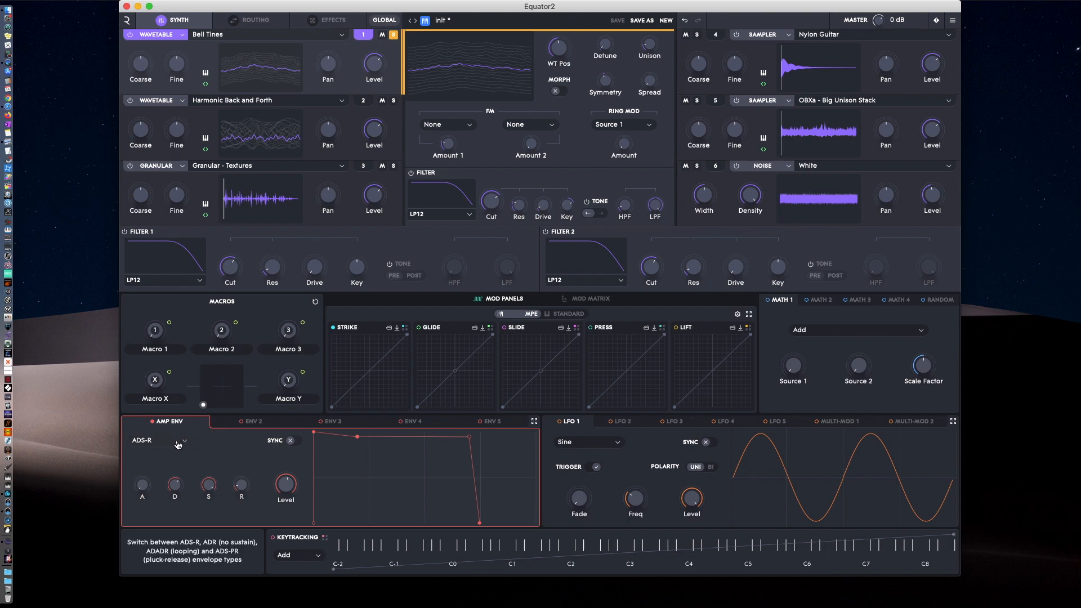
Try the ADR and ADADR types on the amp envelope, and switch its tempo sync back off.
click(185, 443)
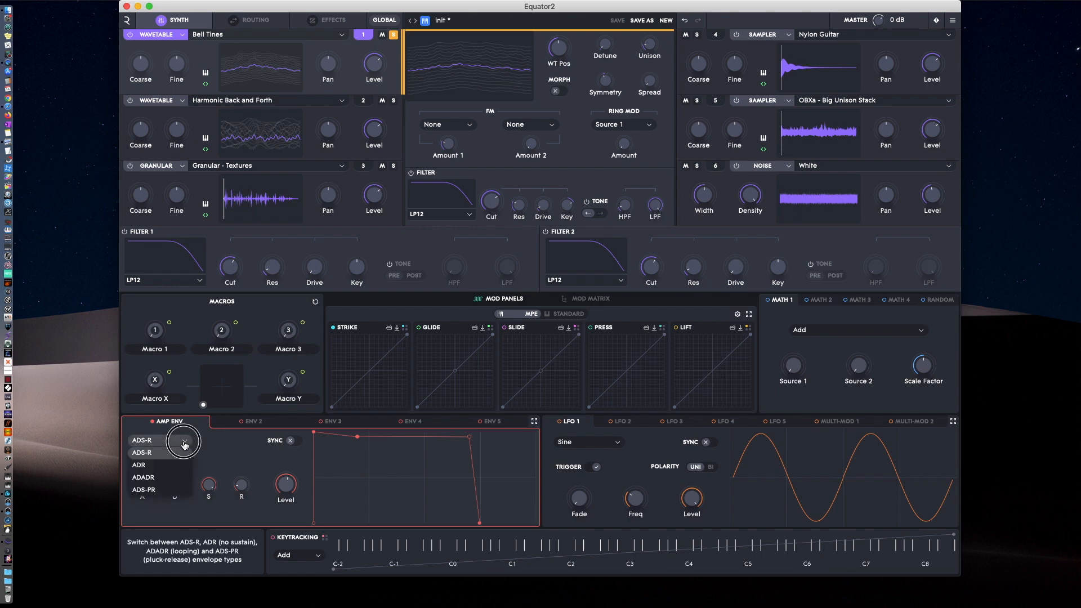
click(152, 465)
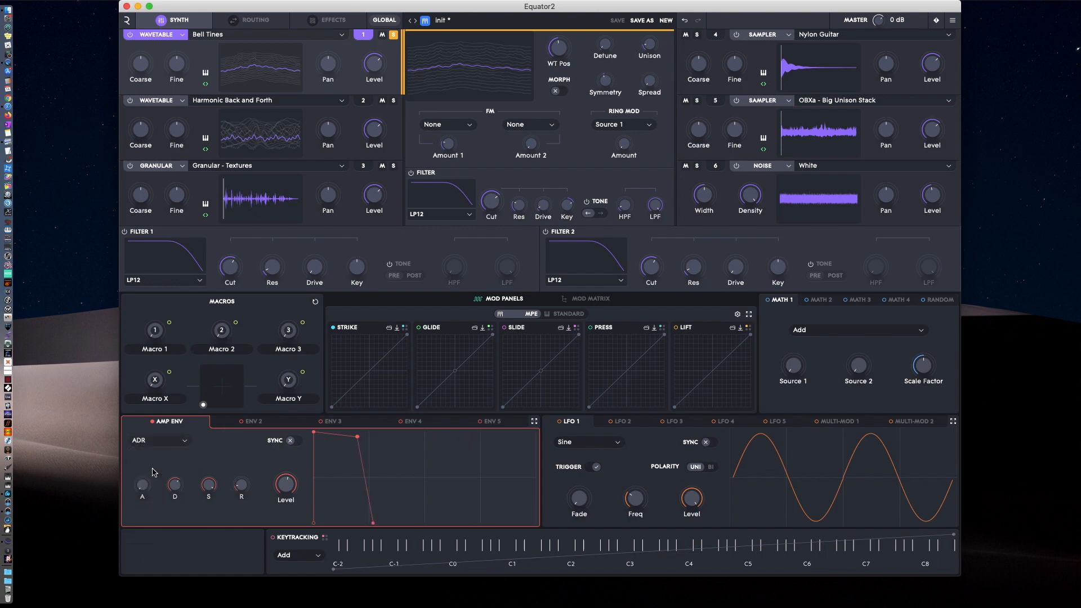
click(179, 444)
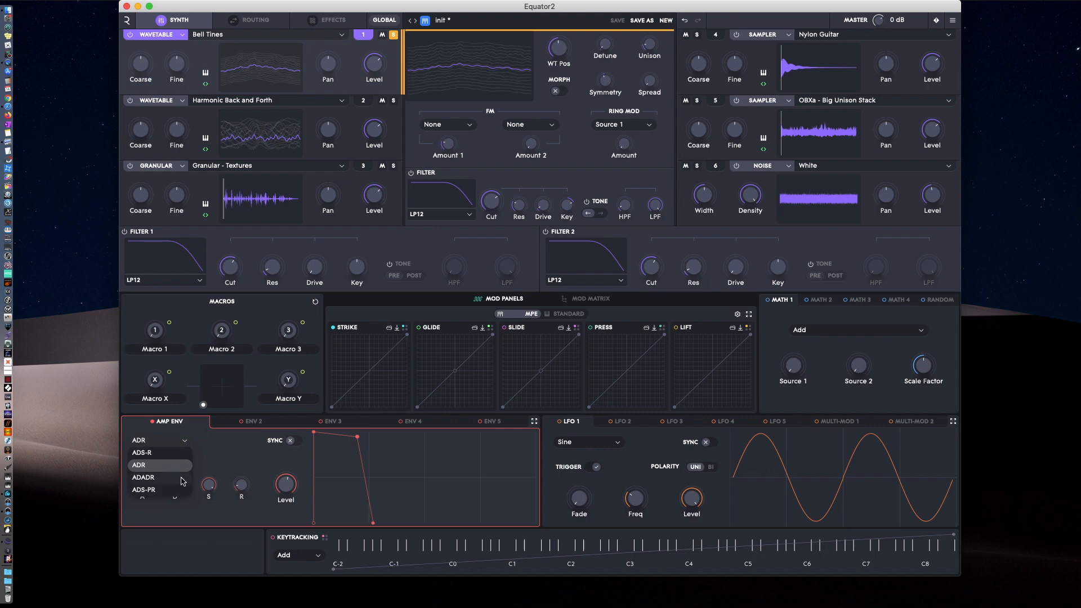
click(155, 483)
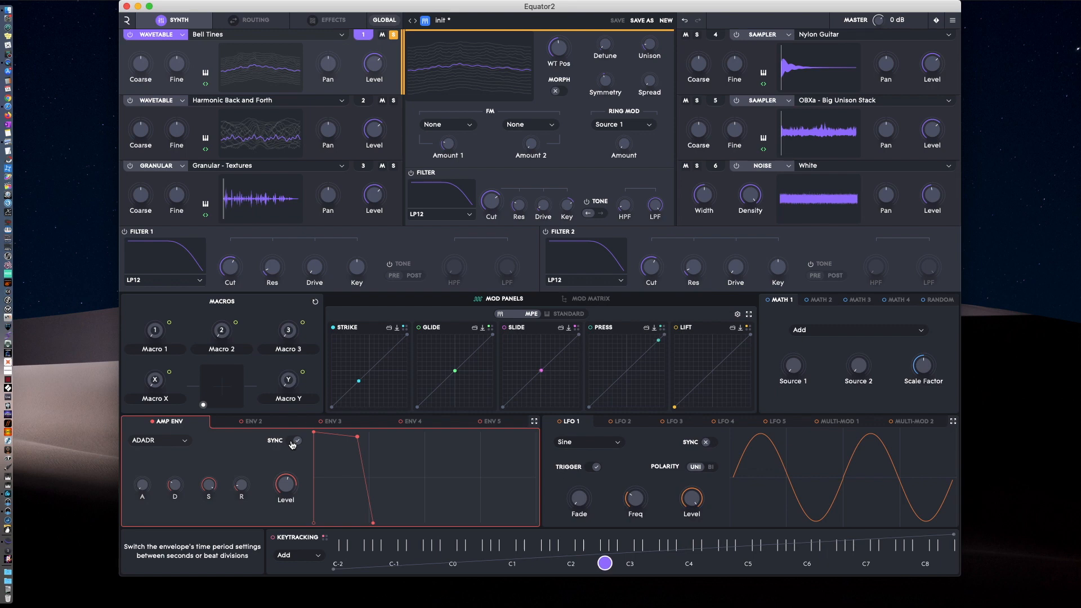
click(293, 443)
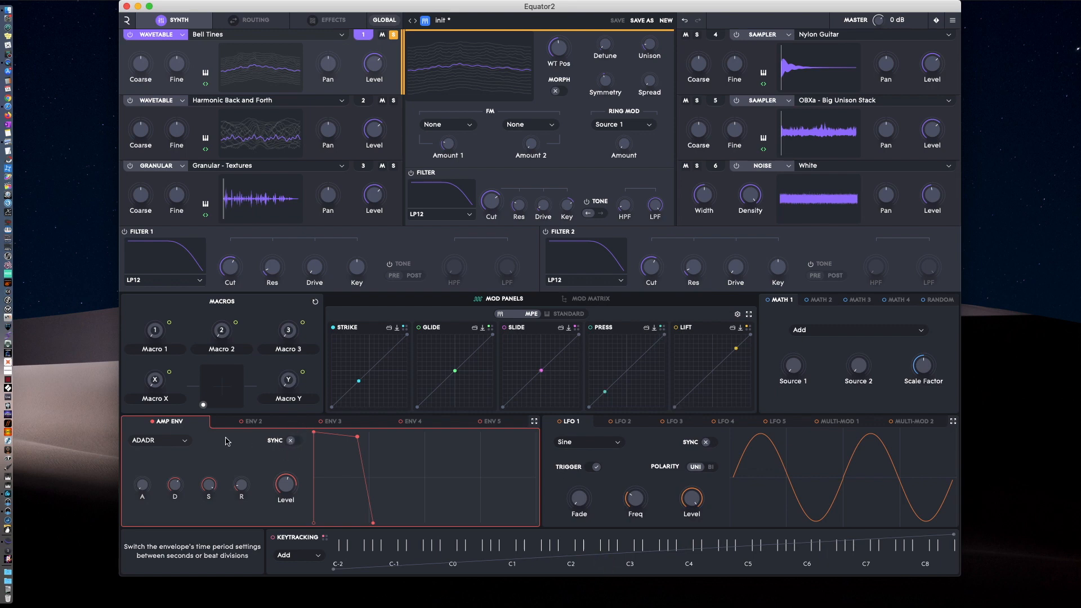
Set the amp envelope to ADS-PR, shorten its decay, lower its sustain and shift the pluck peak slightly.
click(163, 444)
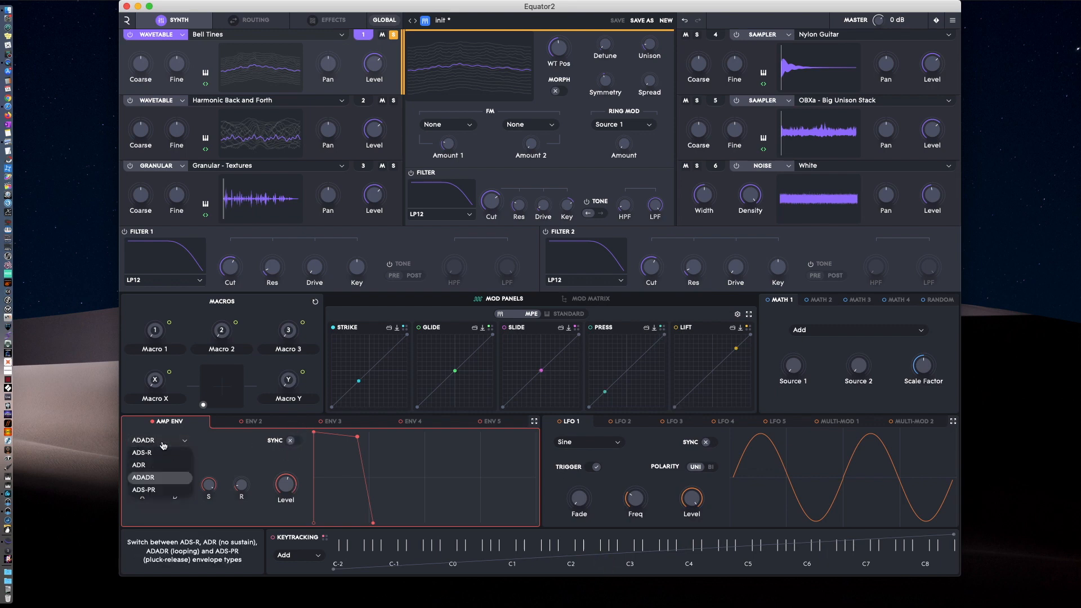
click(156, 492)
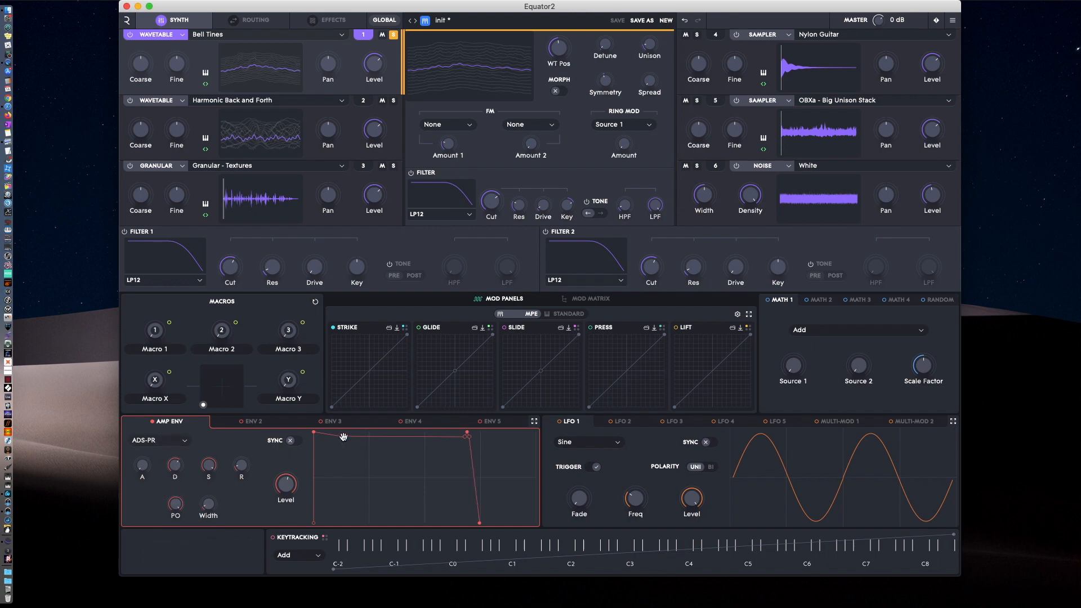
drag(344, 437, 361, 458)
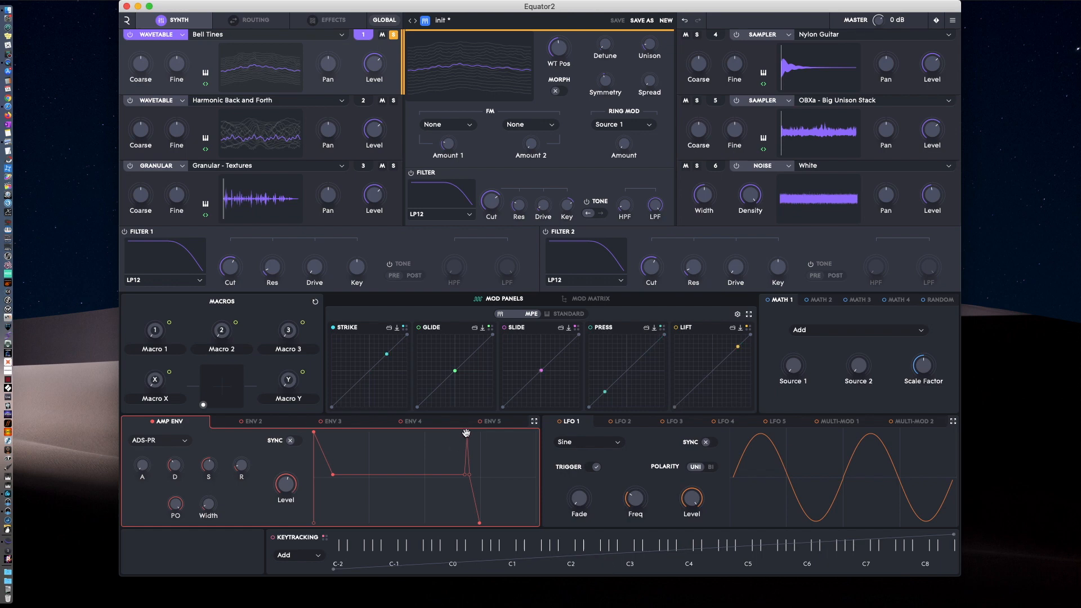
drag(467, 433, 449, 436)
drag(450, 436, 464, 435)
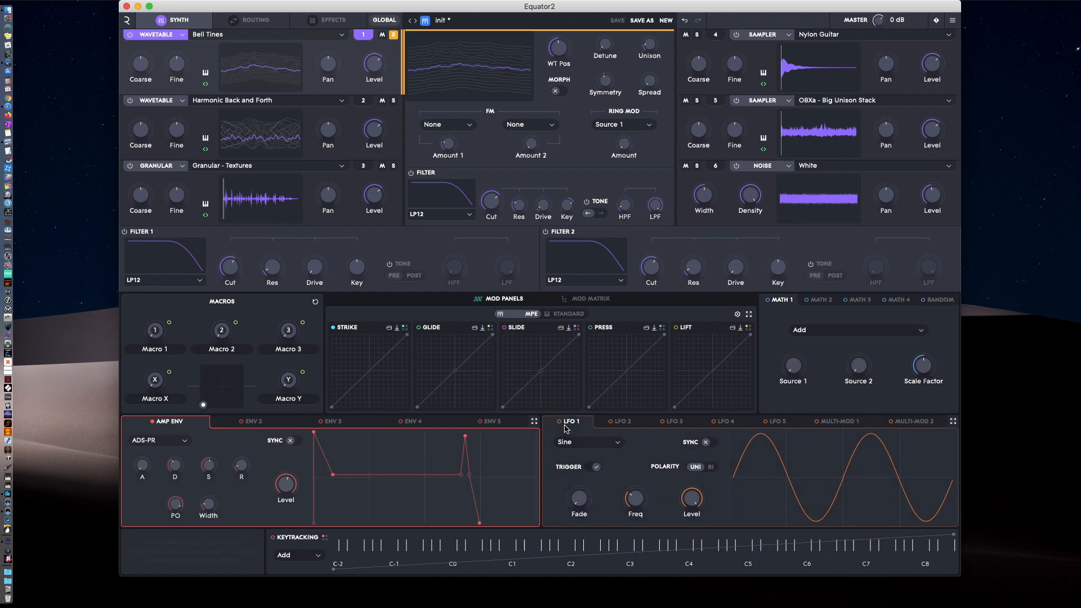
View envelopes 1-5 side by side in the expanded view and return to the minimized view.
click(534, 421)
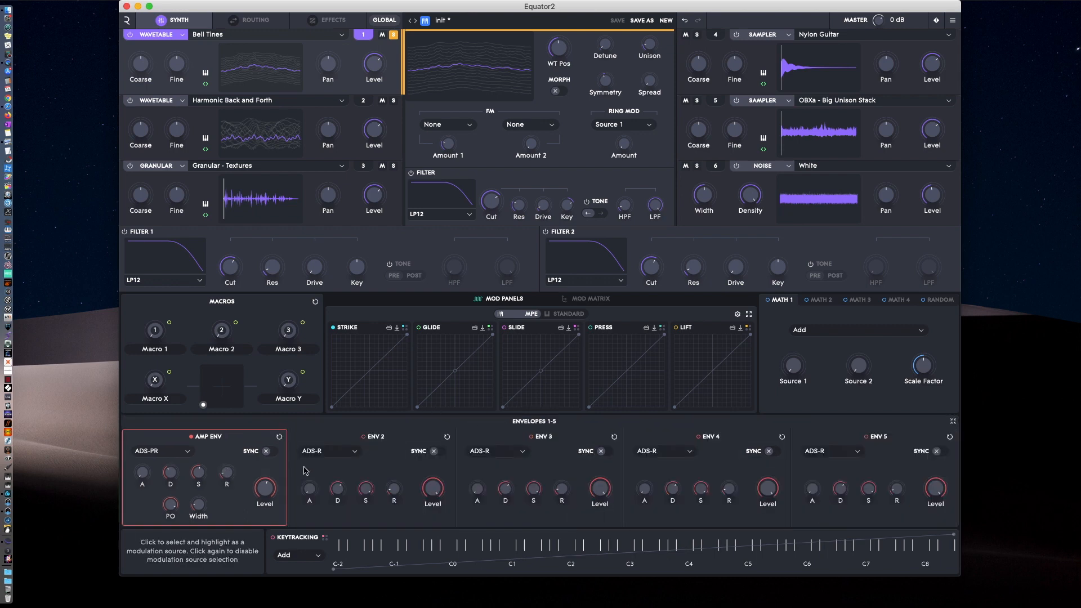
click(953, 423)
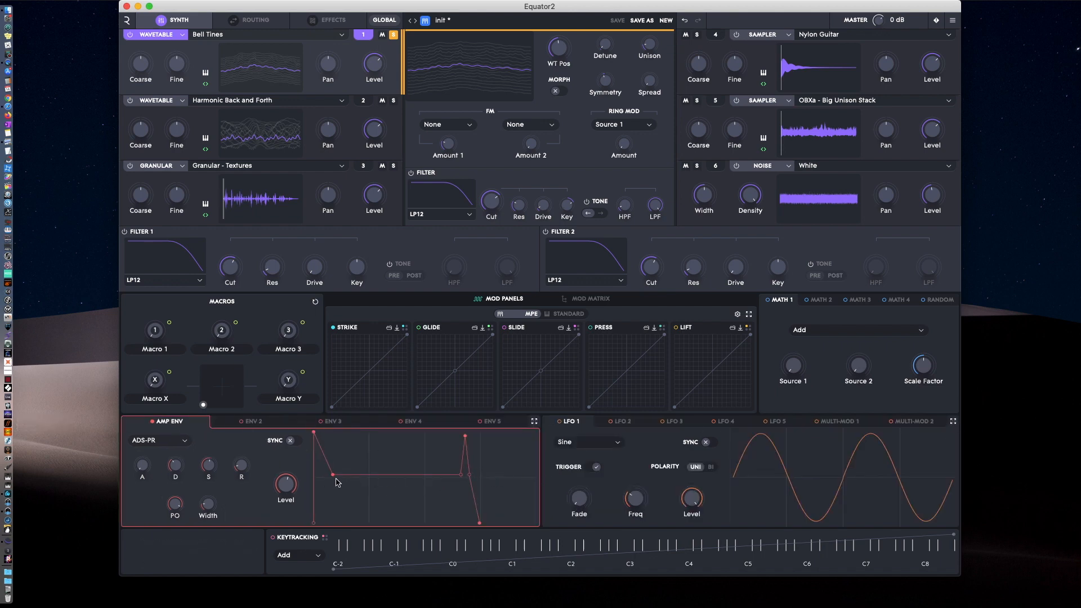
Try the Random waveform on LFO 1 and set it to RandomSH.
click(574, 422)
click(591, 443)
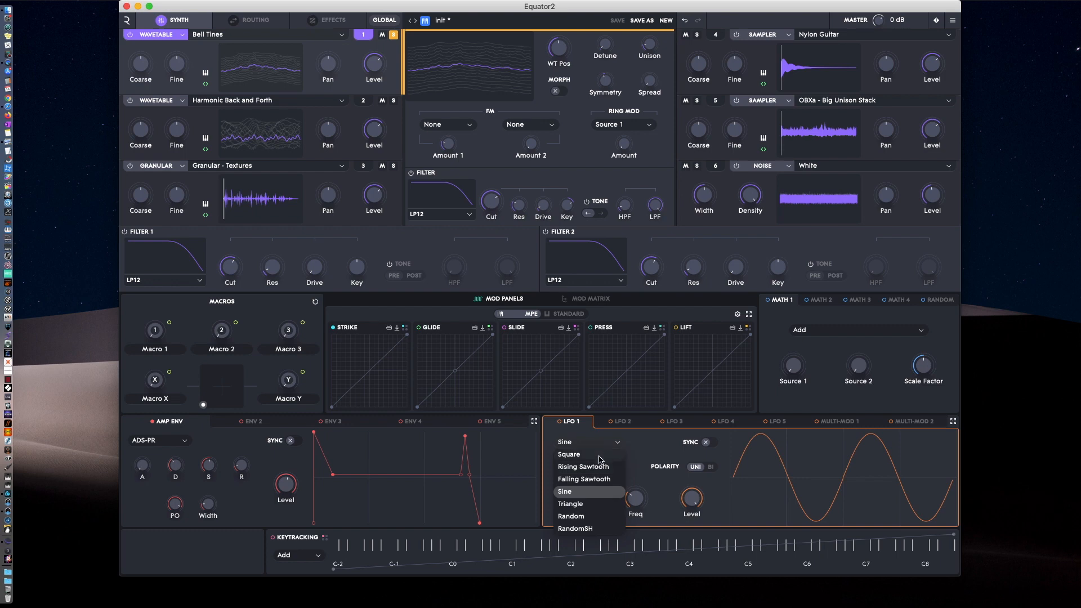
click(590, 517)
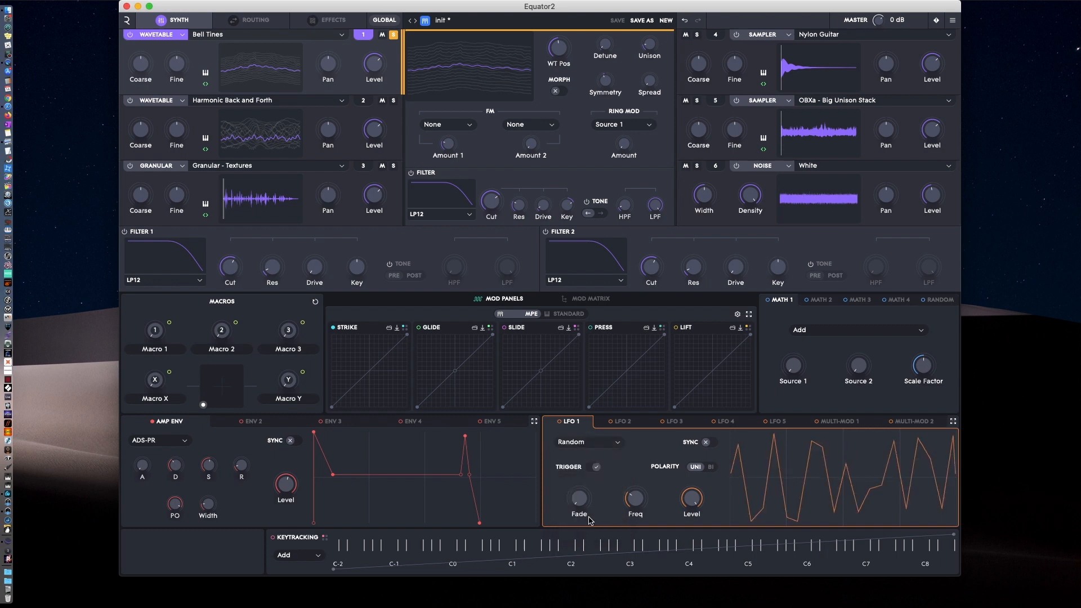
click(587, 443)
click(578, 532)
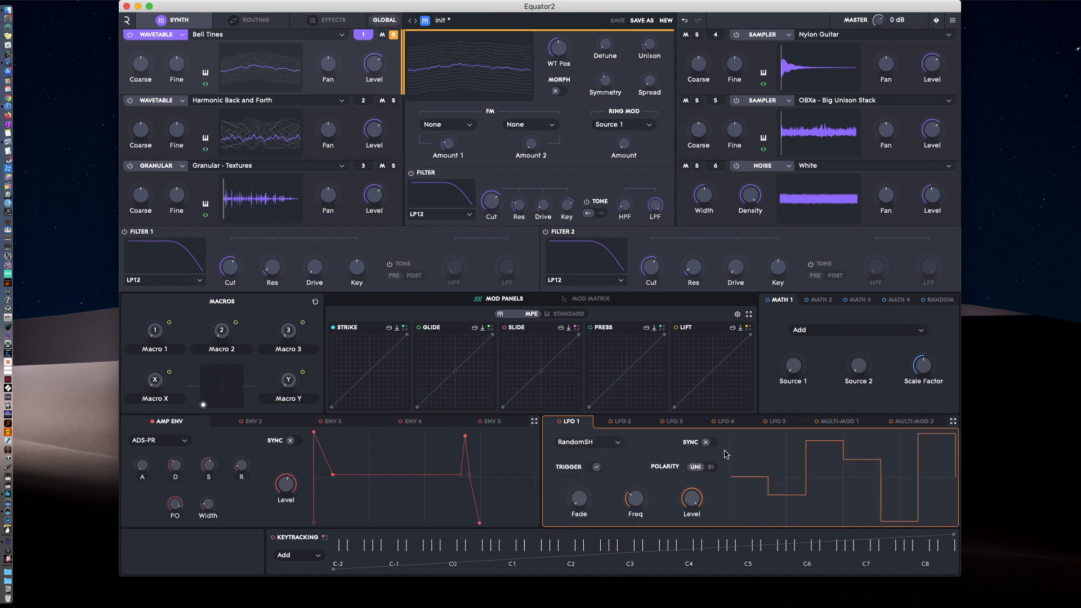
View LFOs 1-5 side by side in the expanded view, and show Multi-Mod 1 expanded.
click(953, 422)
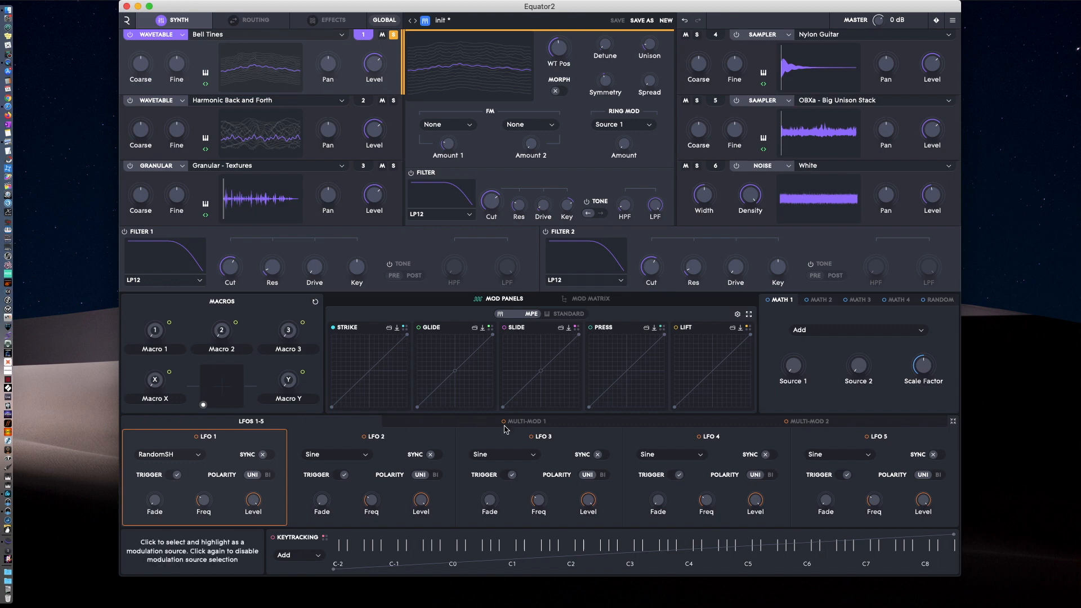
click(953, 422)
click(838, 423)
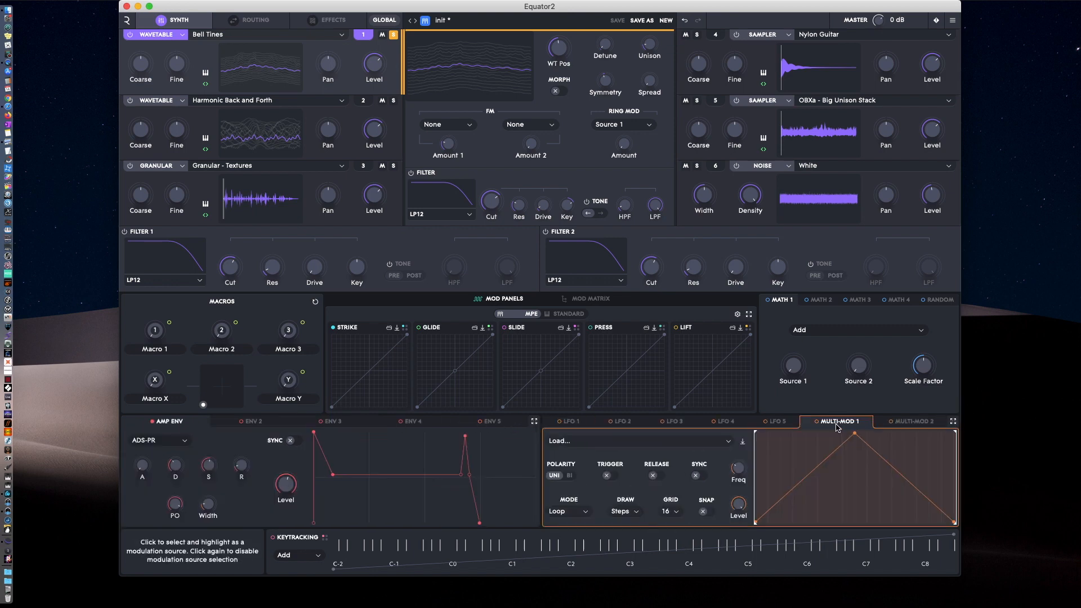
click(953, 422)
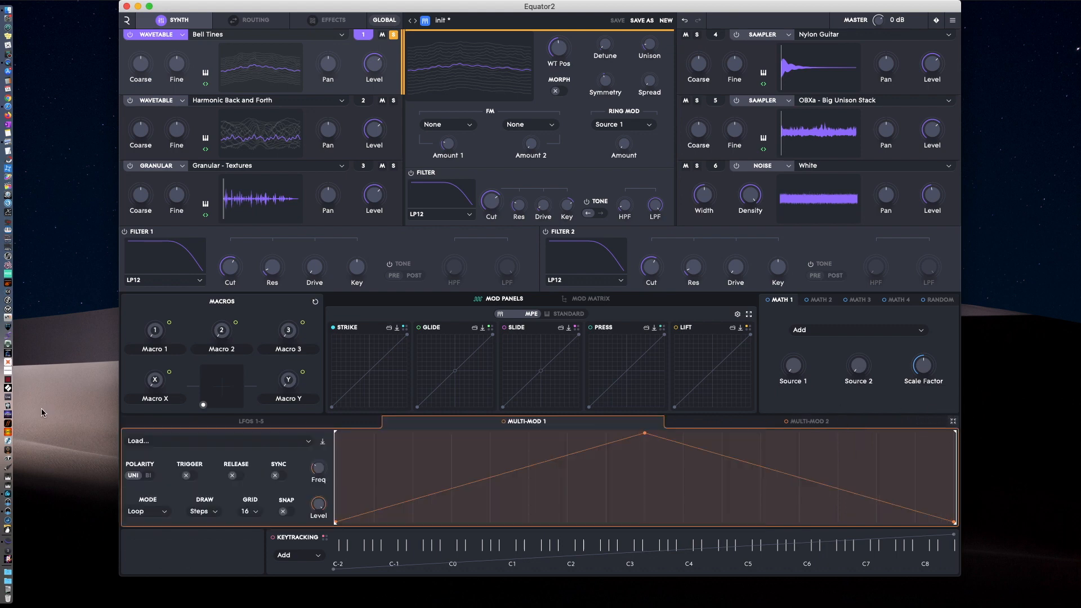
Load the Step Seq - 1Bar Sync 16th shape into Multi-Mod 1 and adjust the levels of its first seven steps.
click(221, 445)
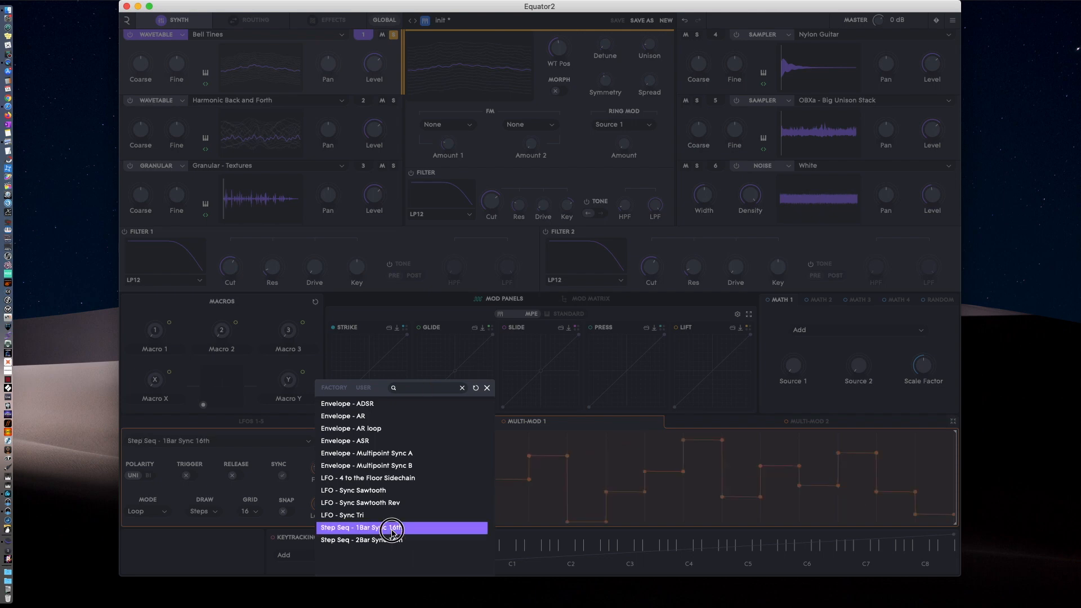
click(393, 530)
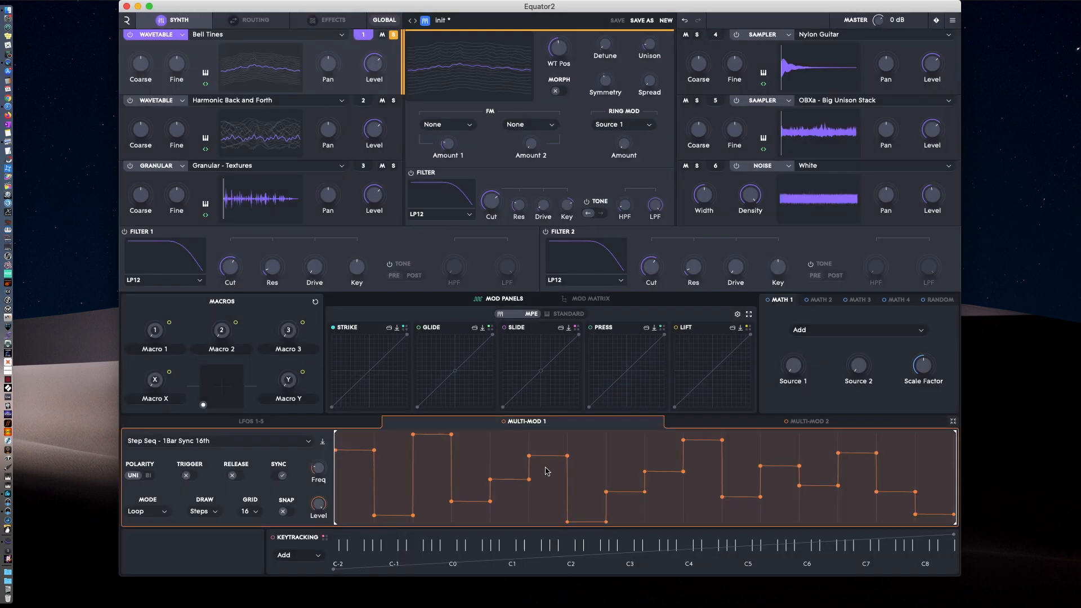
drag(549, 456, 550, 453)
drag(503, 481, 504, 461)
drag(432, 441, 433, 449)
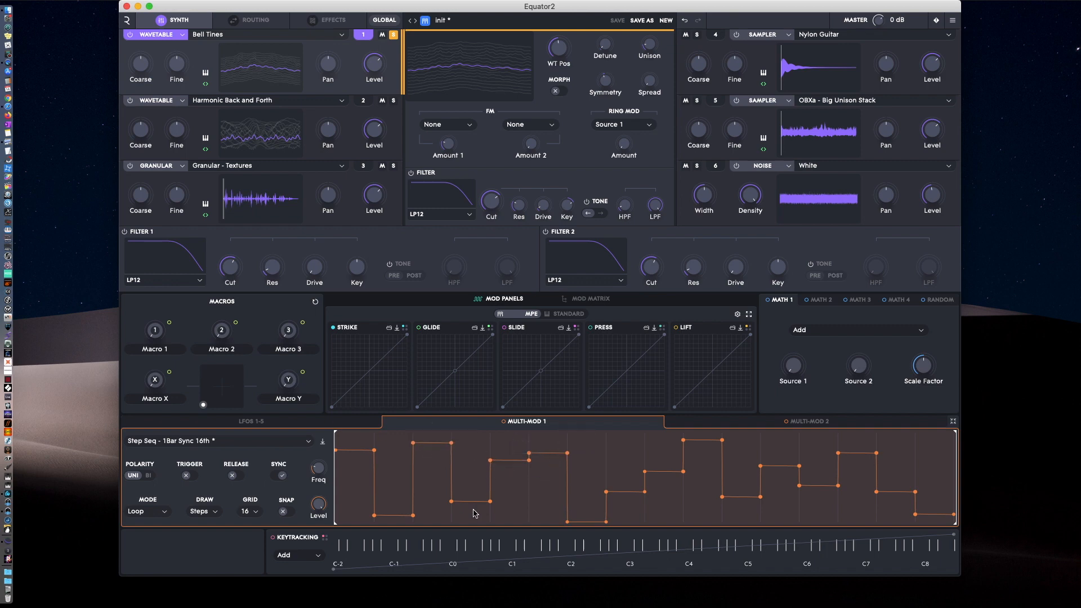
drag(476, 502, 475, 476)
drag(393, 517, 394, 494)
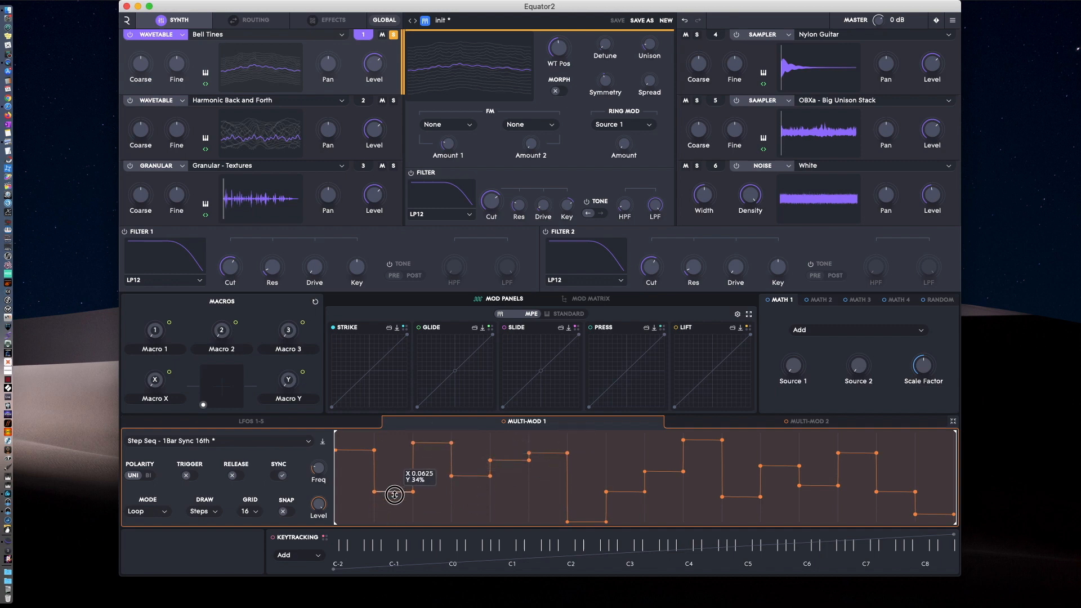
drag(357, 452, 356, 457)
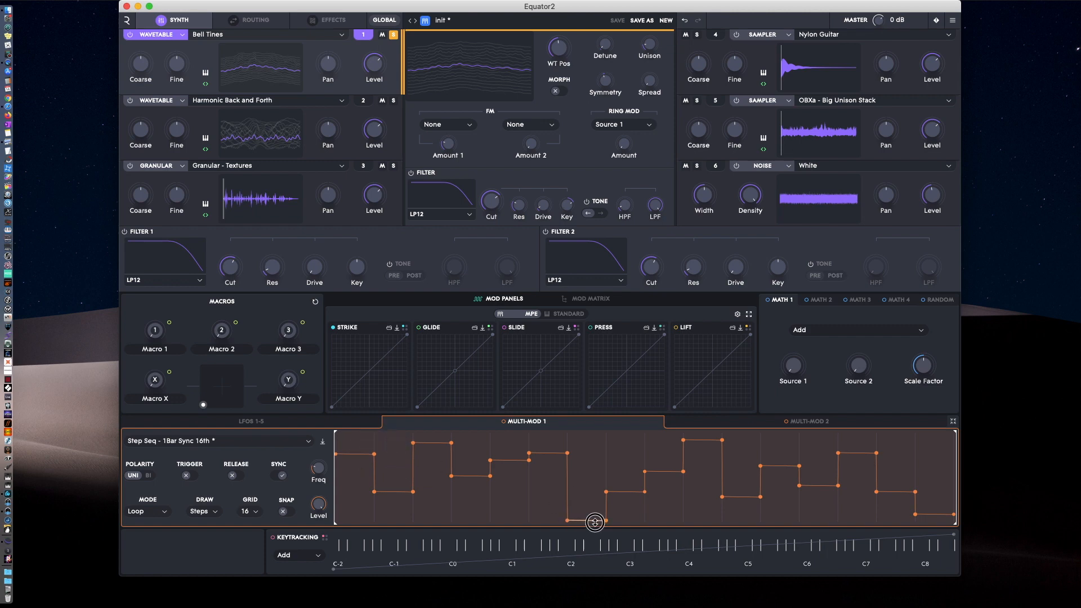
drag(594, 519, 613, 493)
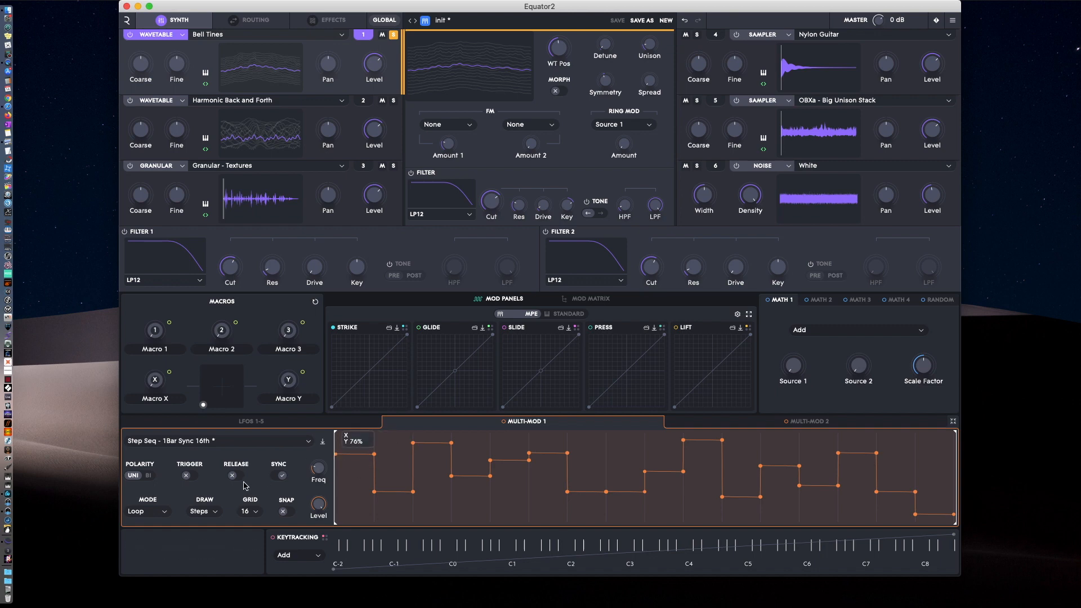
View Multi-Mod 2 and return the modulators to the minimized view.
click(825, 422)
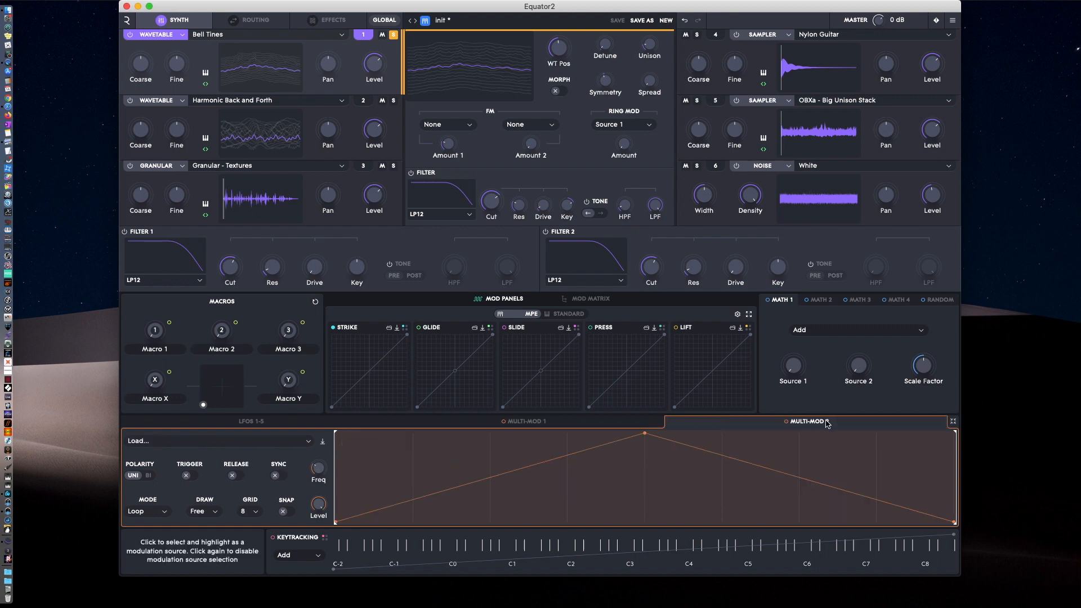
click(953, 421)
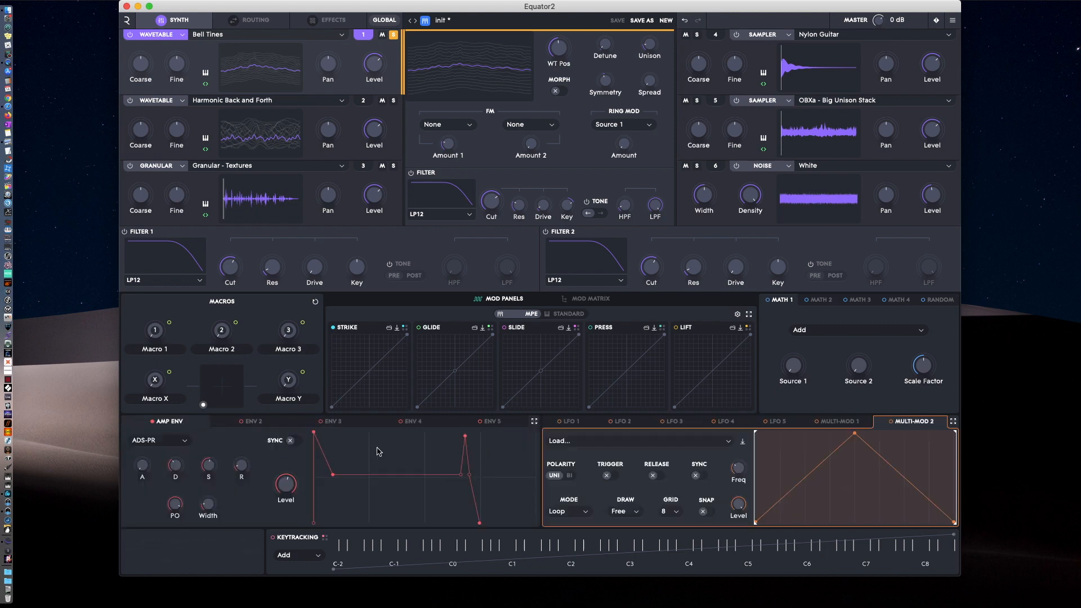
Set the amp envelope to ADS-R, lengthen its attack and bend its segment curves.
drag(324, 455, 366, 451)
drag(472, 496, 446, 512)
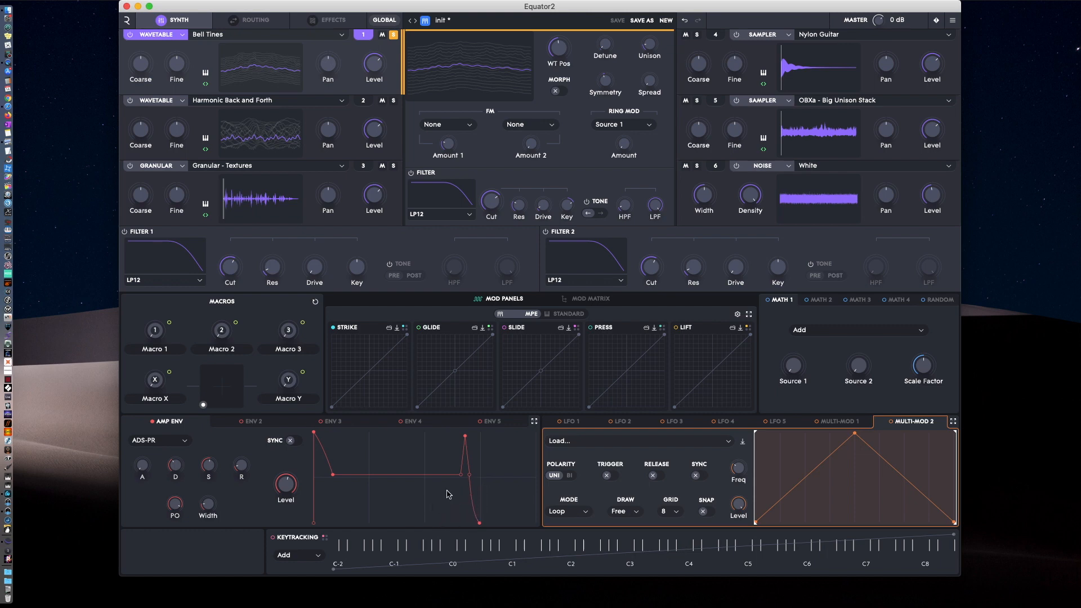
click(156, 440)
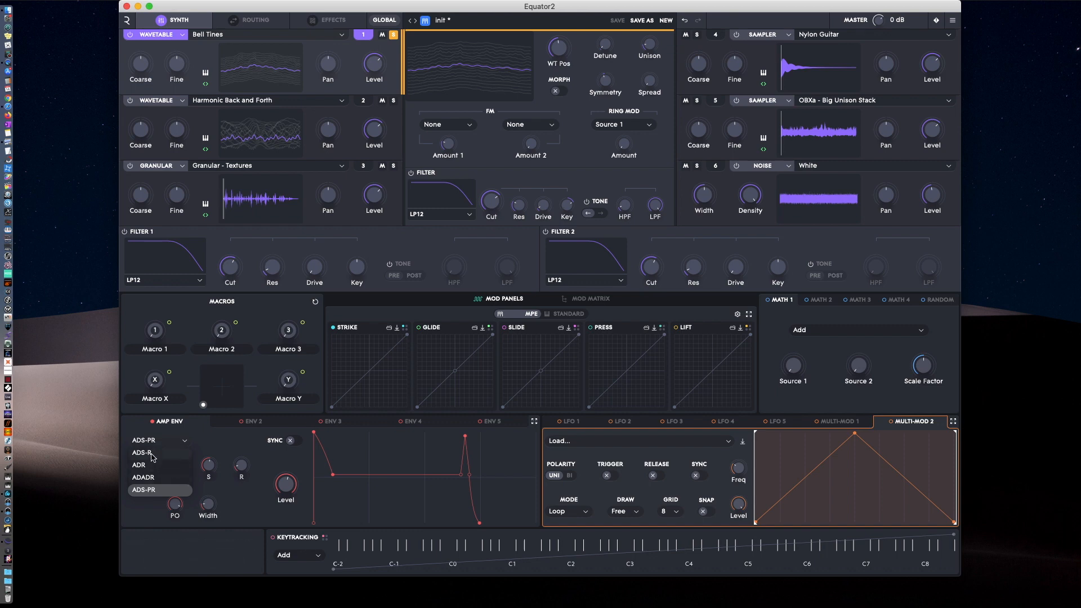
click(155, 454)
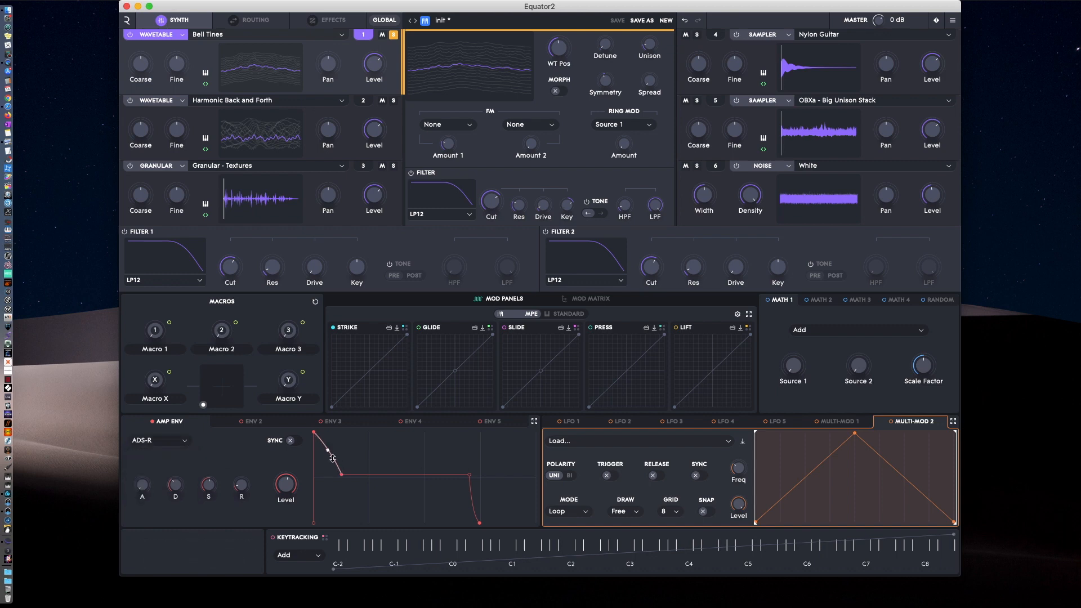
drag(314, 432, 366, 433)
drag(341, 480, 325, 454)
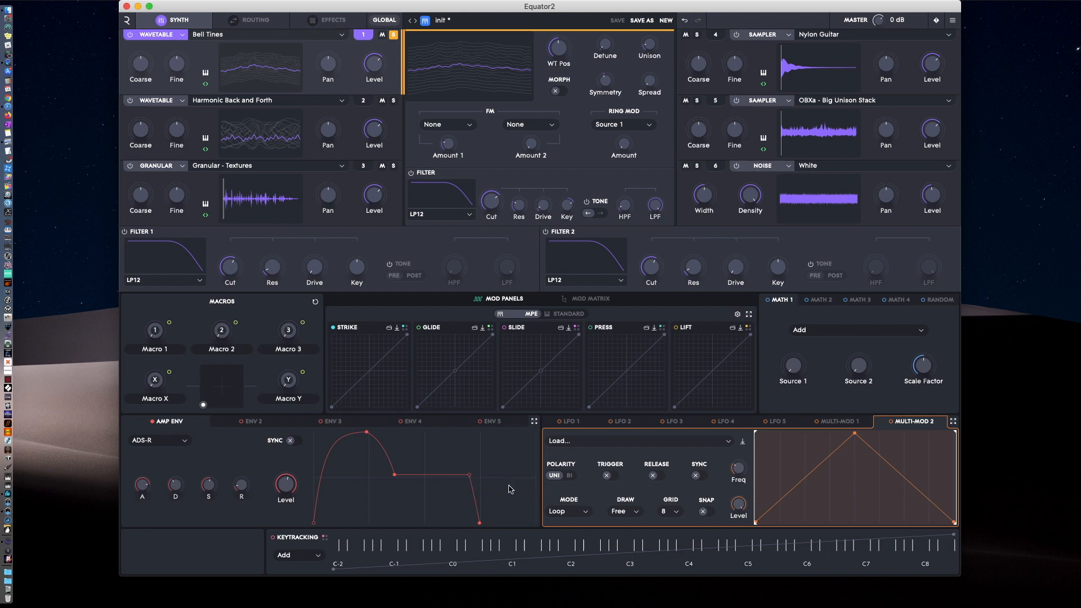
Show ENV 2, and look at the Standard controller curves before switching the mod panels back to MPE.
mouse_move(283, 503)
click(244, 426)
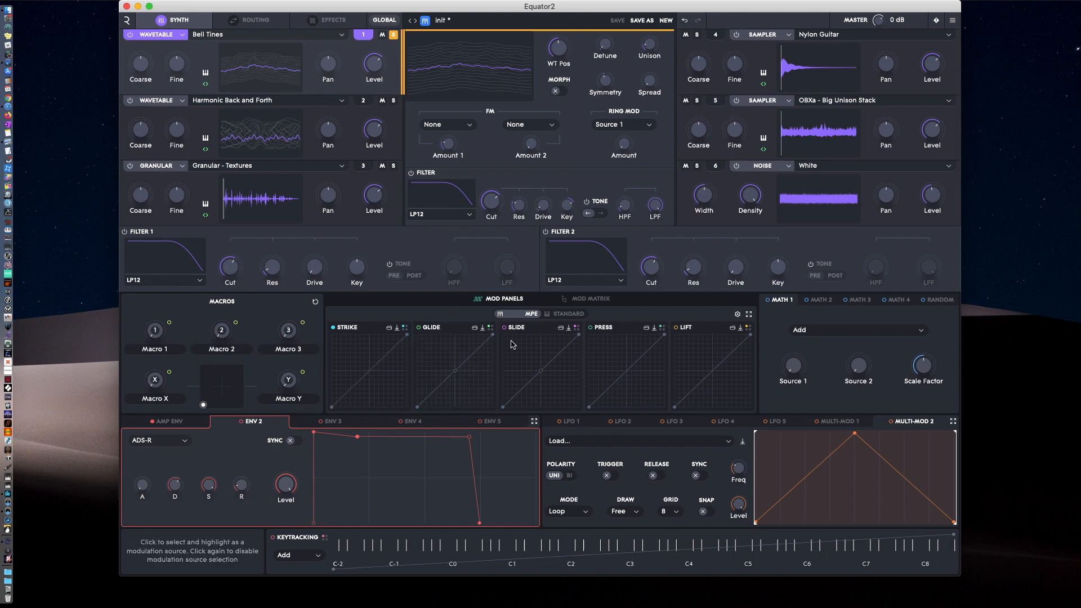
click(568, 314)
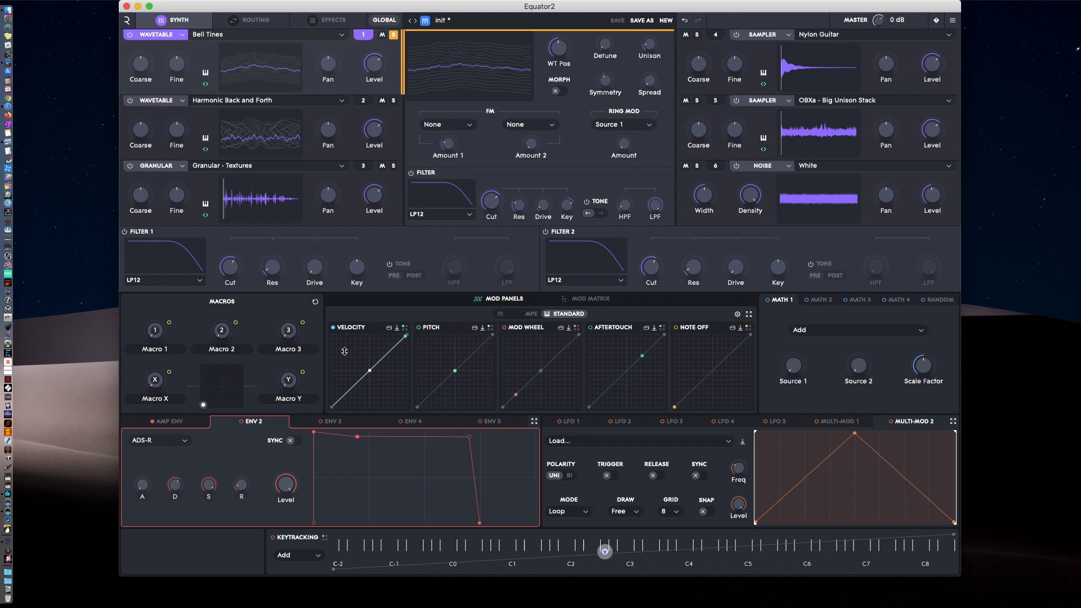
click(405, 331)
click(527, 316)
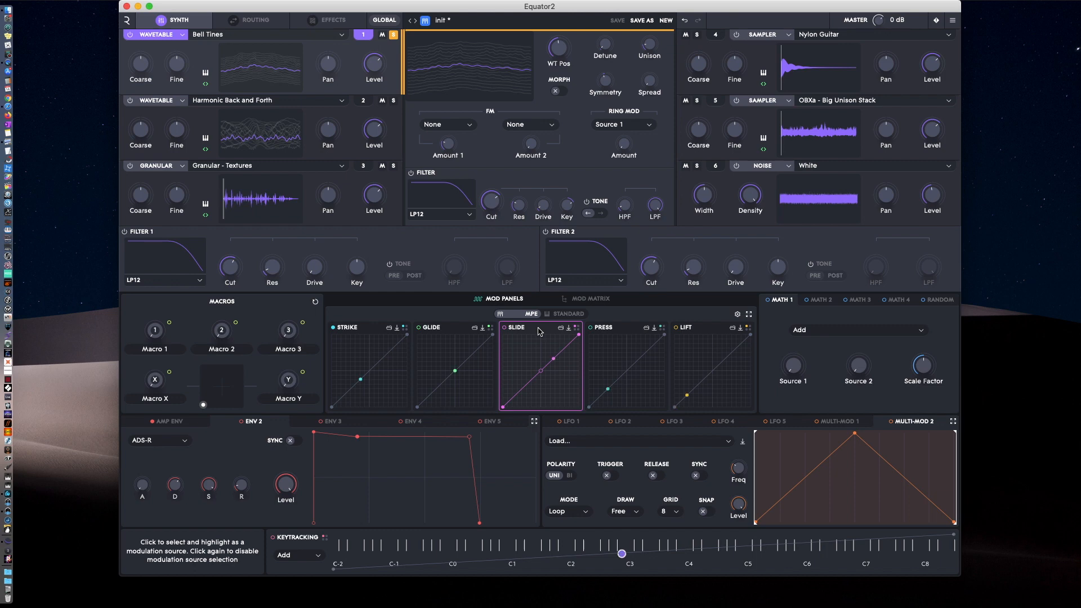
Highlight the Press and Lift modulation sources, and view the four selectable expression curves for Slide.
click(611, 329)
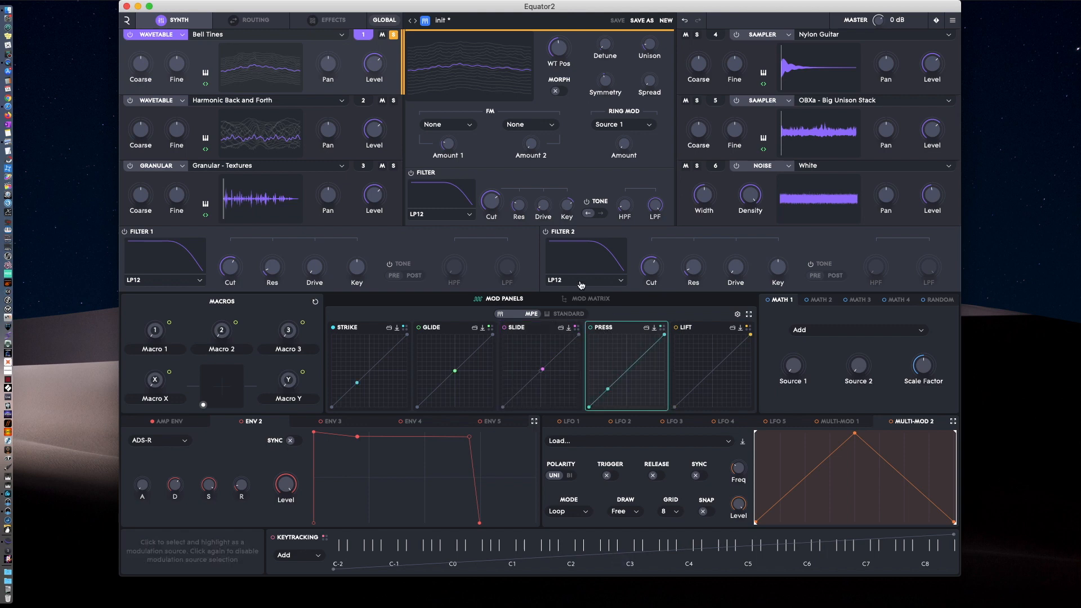
click(703, 331)
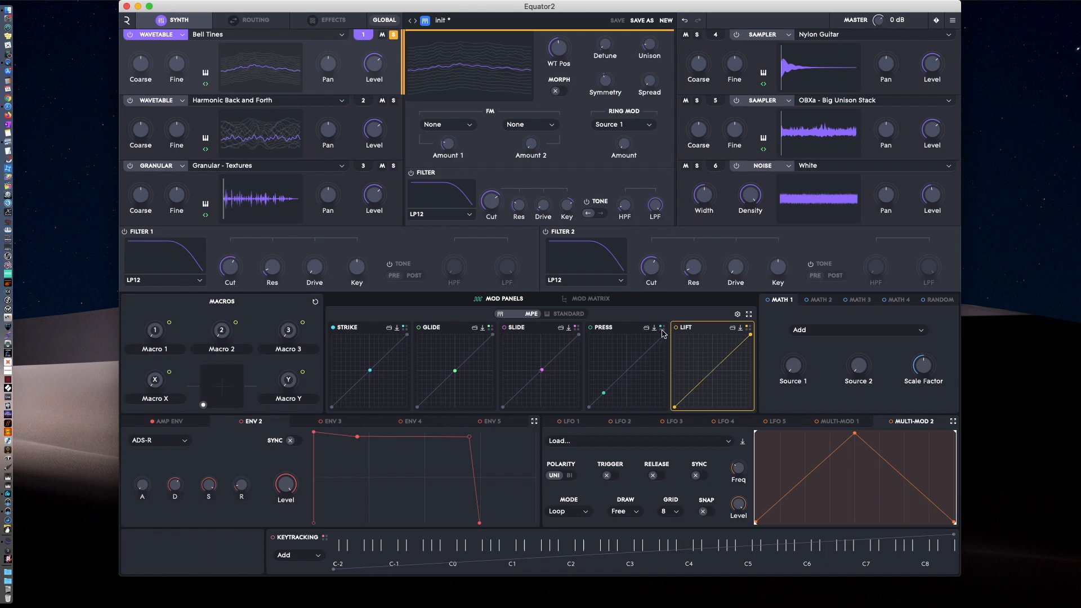
click(577, 329)
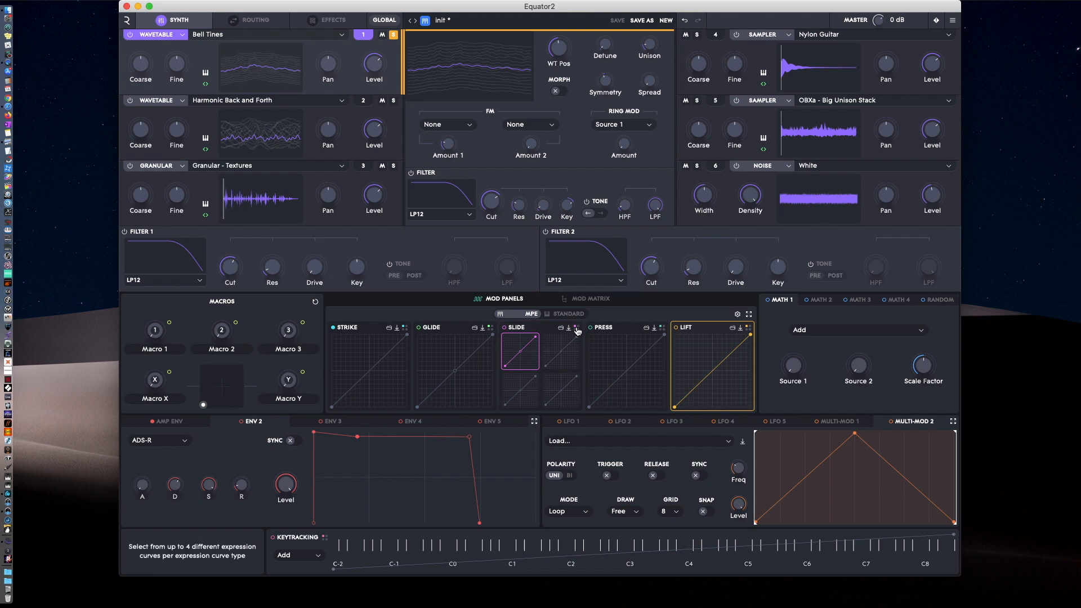
click(577, 329)
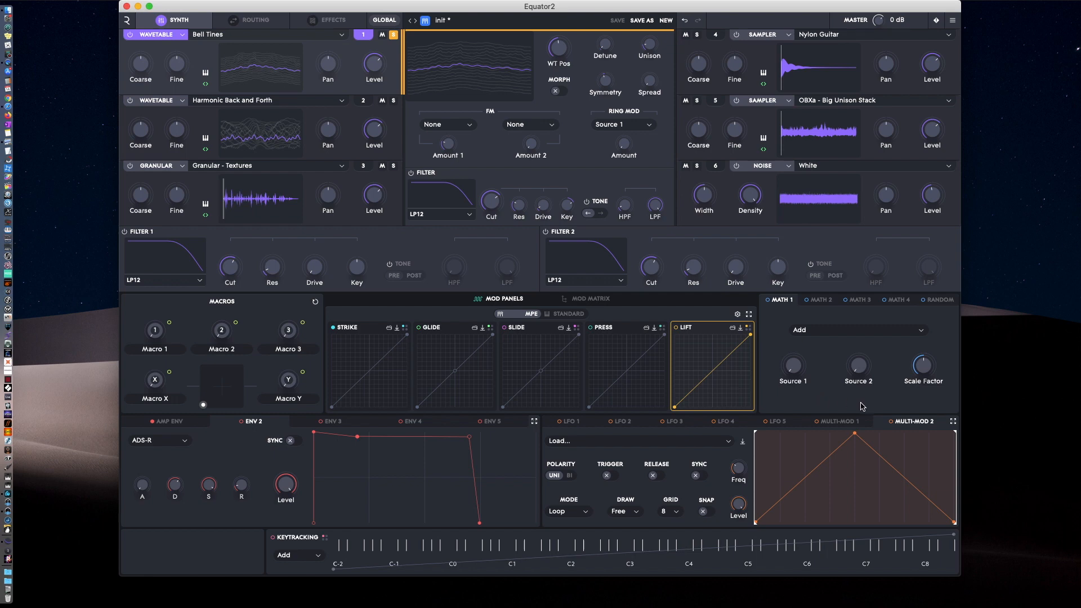
View the operations available for Math 1 and show the Random modulators.
click(833, 333)
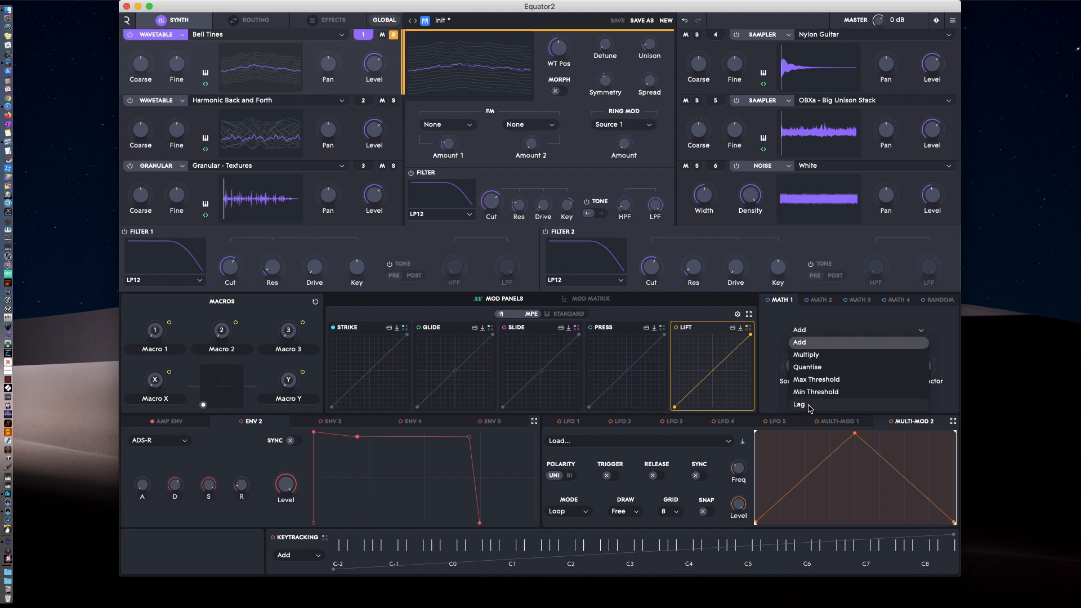
click(842, 323)
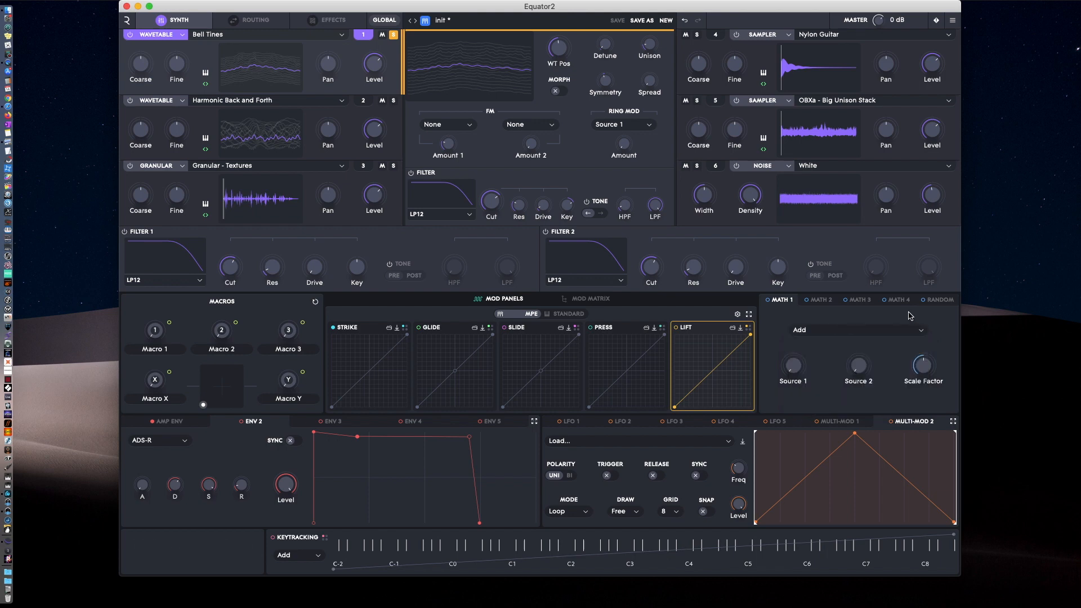
click(941, 301)
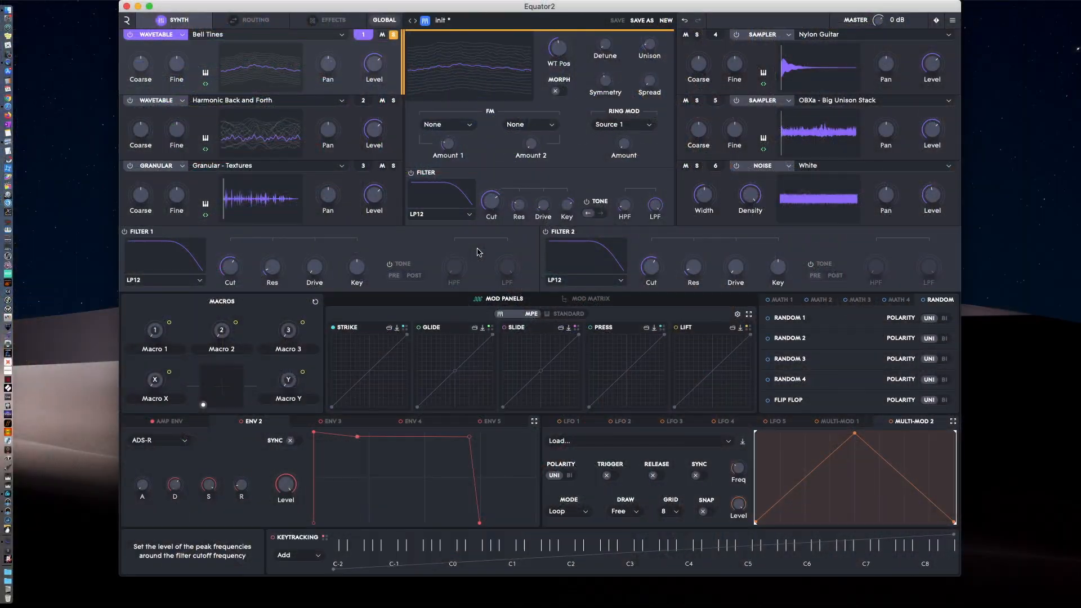
Add a mod matrix connection from LFO 1 to Source 1 - Wavetable Offset.
click(590, 299)
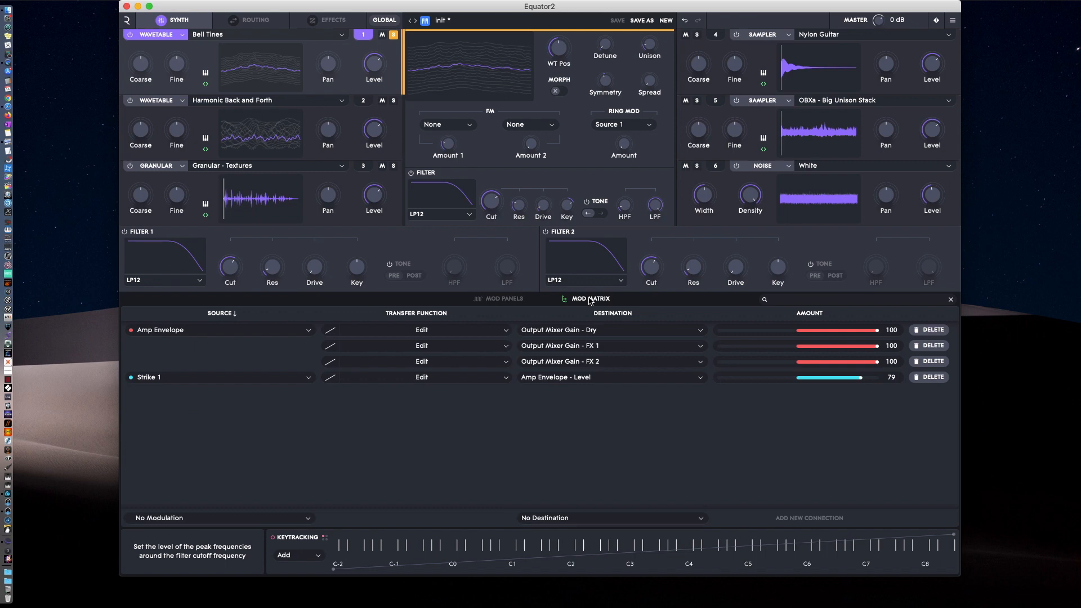
click(230, 518)
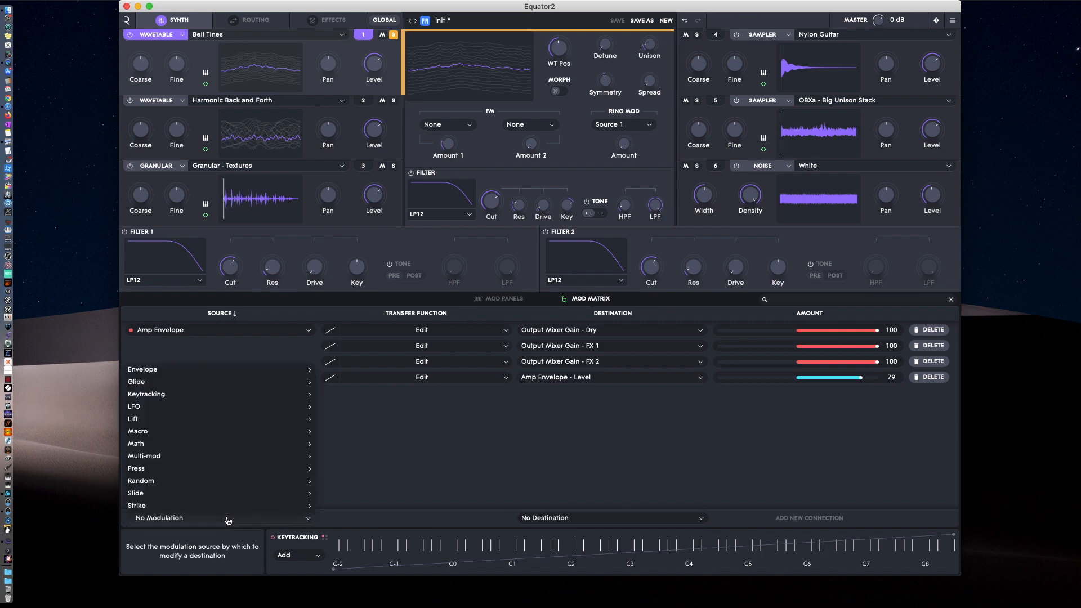
mouse_move(160, 409)
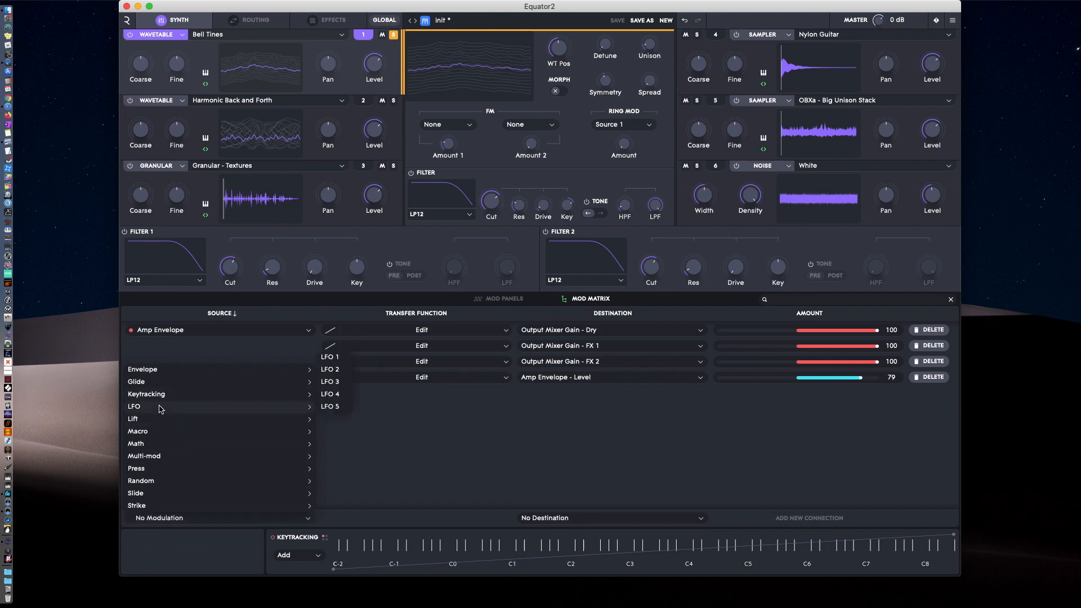
click(340, 361)
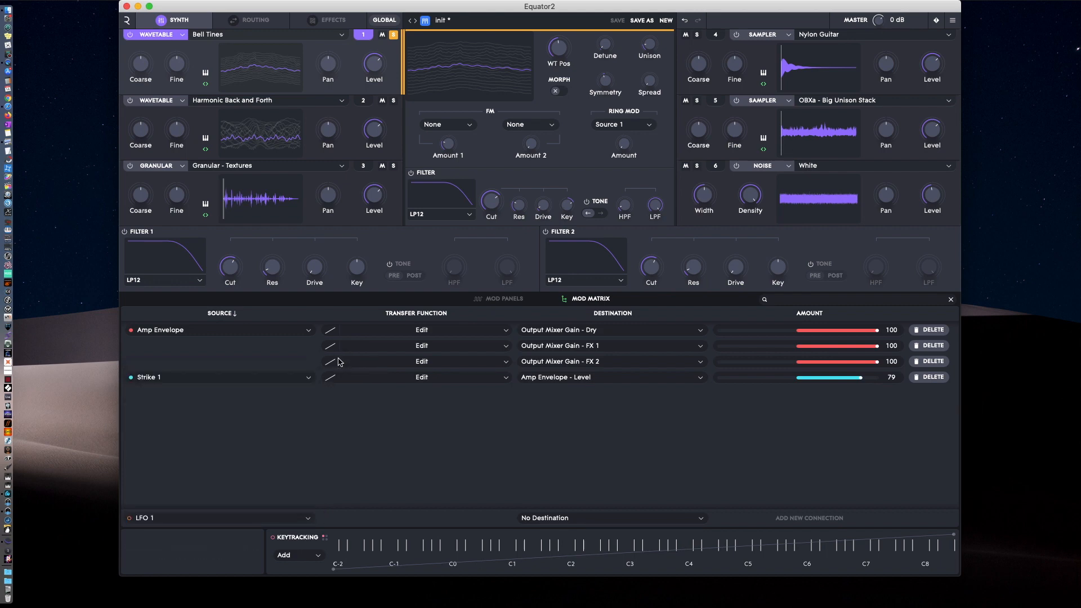
click(606, 525)
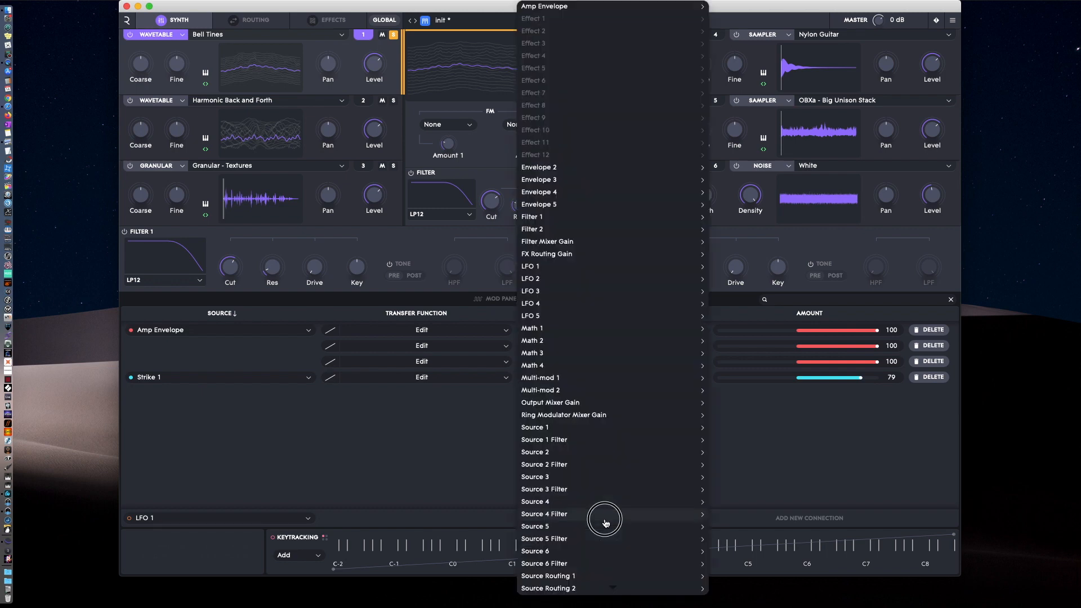
mouse_move(605, 523)
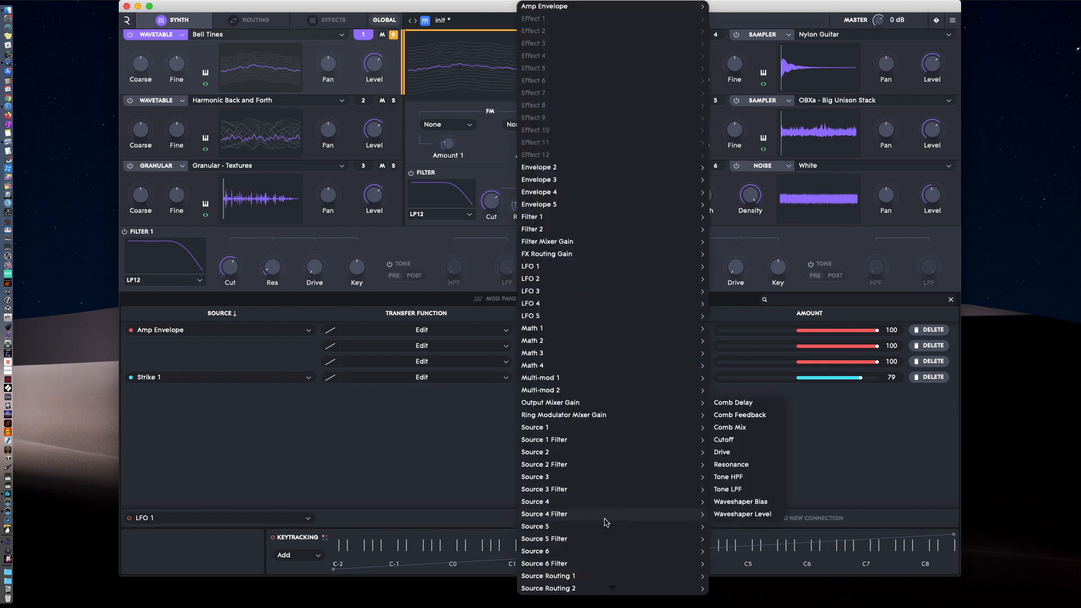
mouse_move(595, 428)
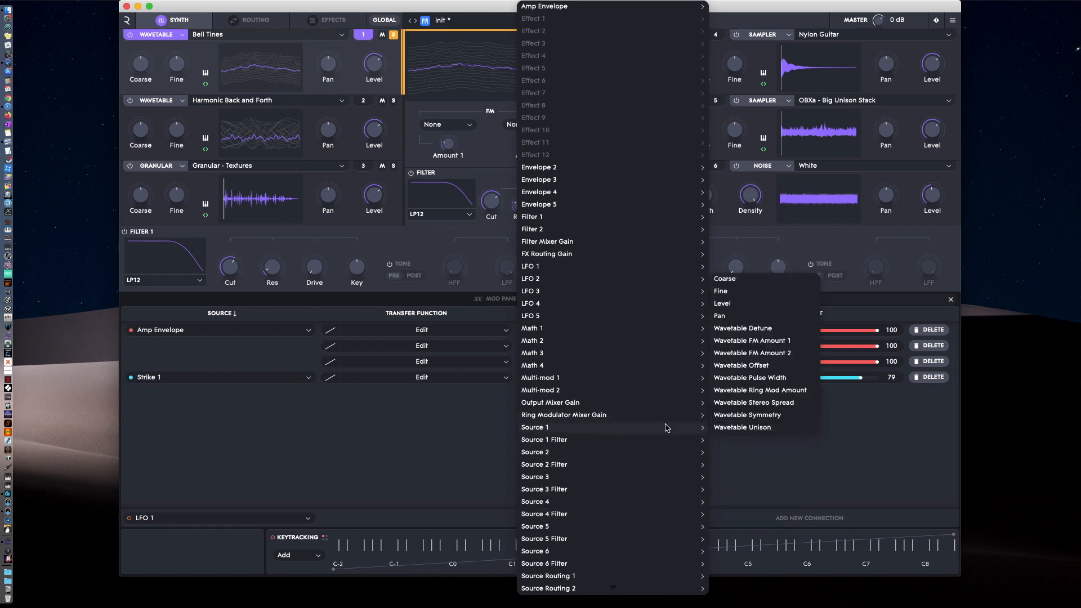
click(772, 371)
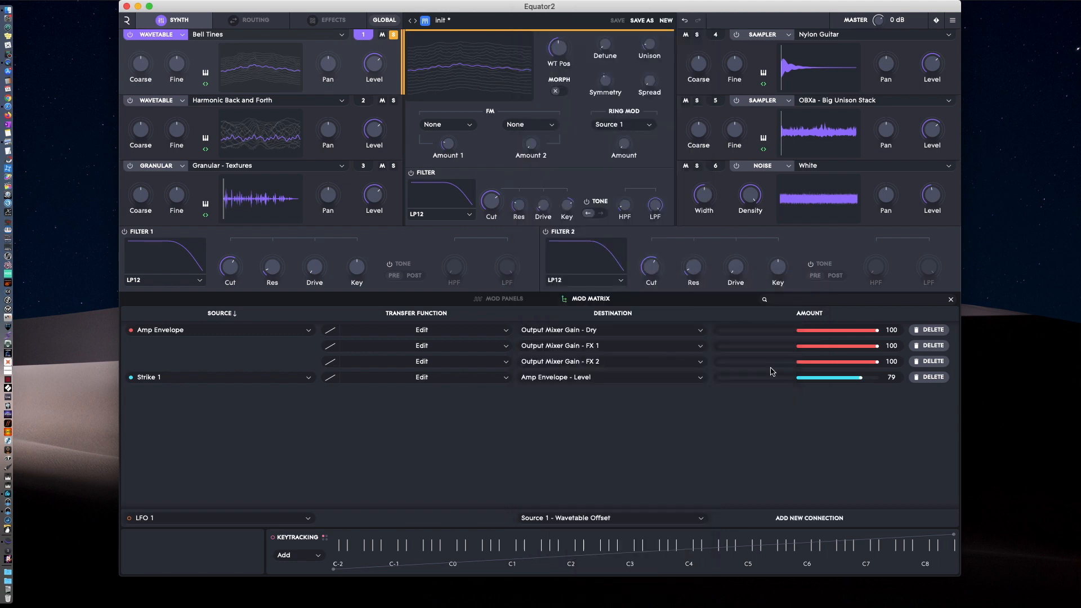
click(814, 522)
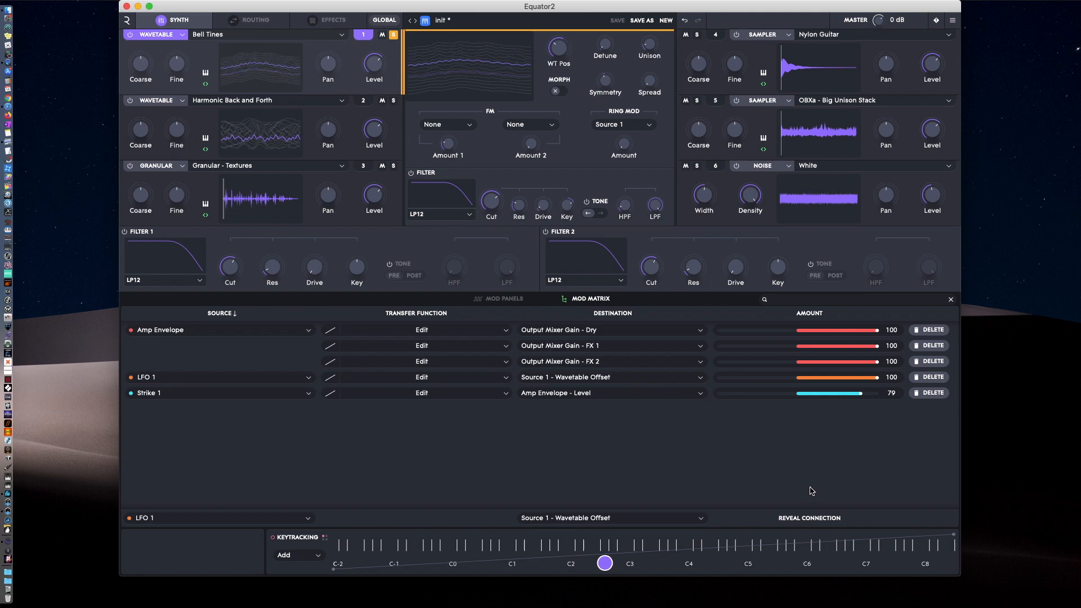
Show LFO 1 in the mod panels and set its modulation amount on Source 1's wavetable position to 59.
mouse_move(562, 70)
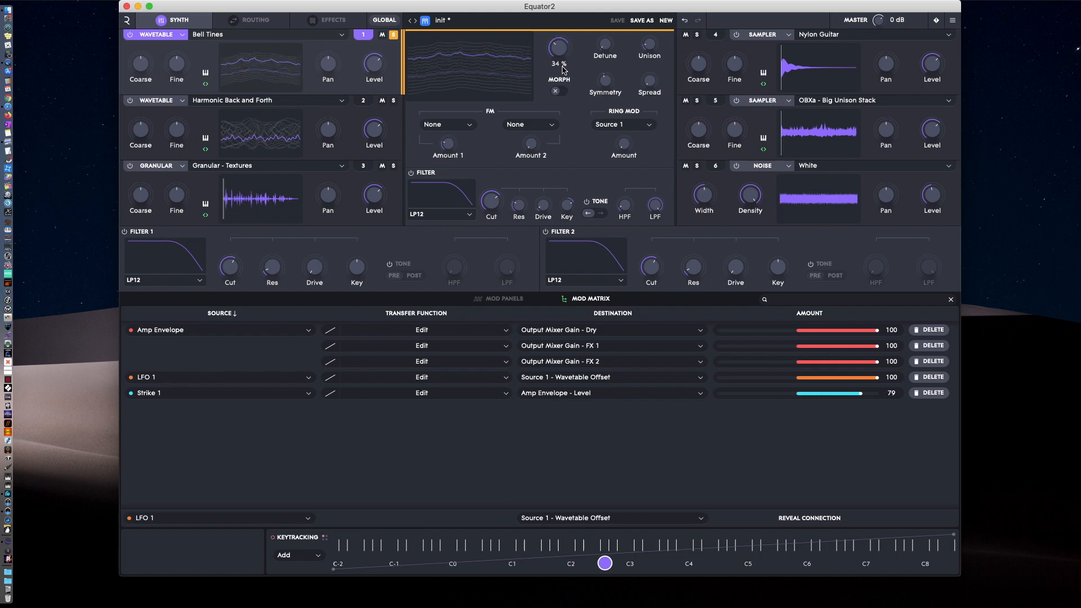
click(508, 300)
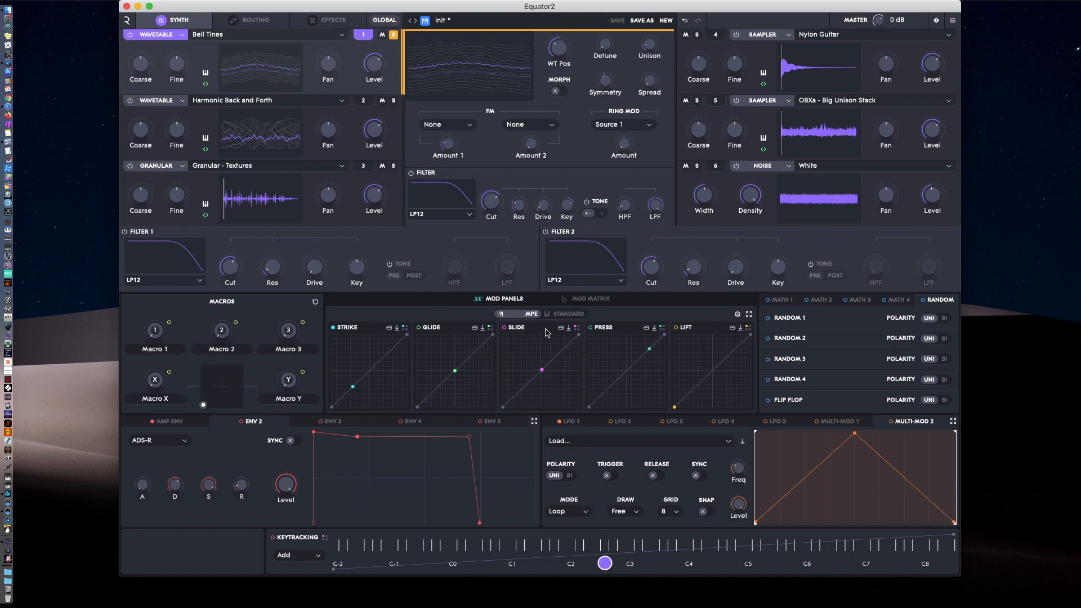
click(570, 421)
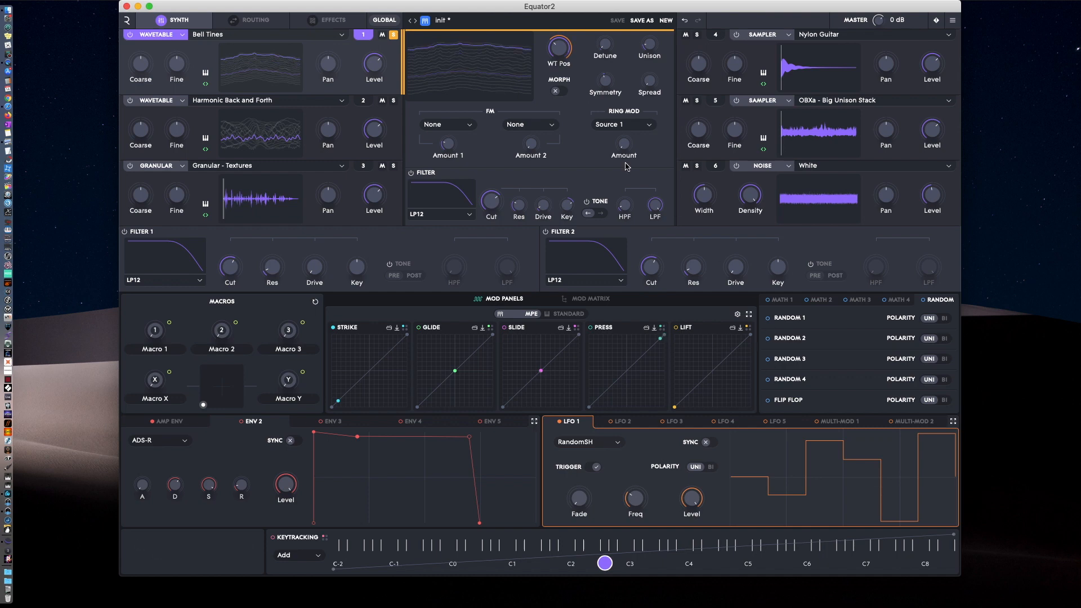
drag(567, 40, 543, 70)
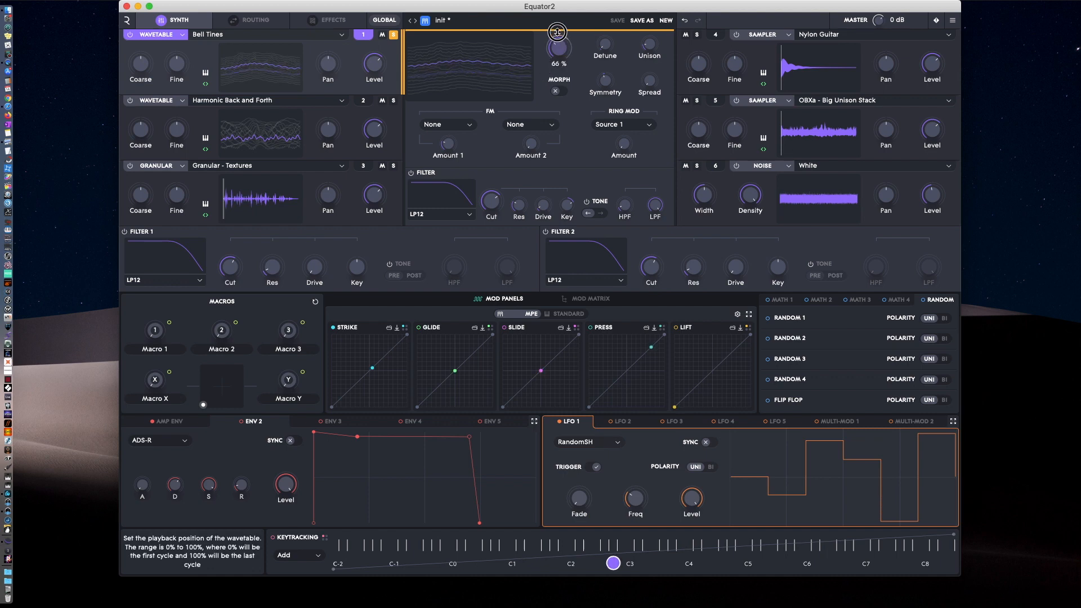
drag(557, 32, 557, 16)
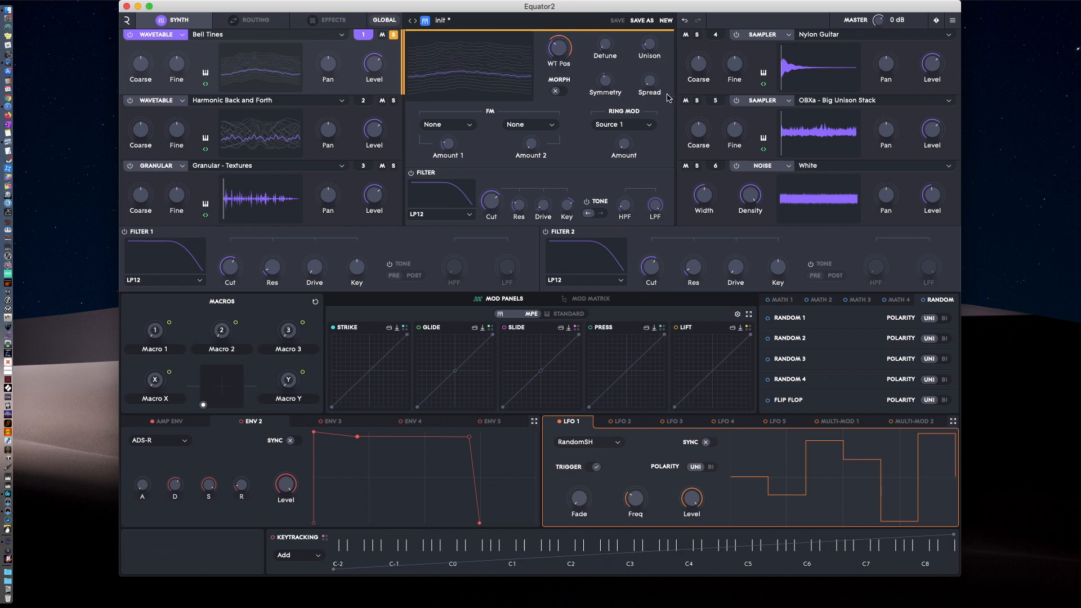
Connect Envelope 2 as a modulation source for Source 1's wavetable symmetry.
right_click(605, 80)
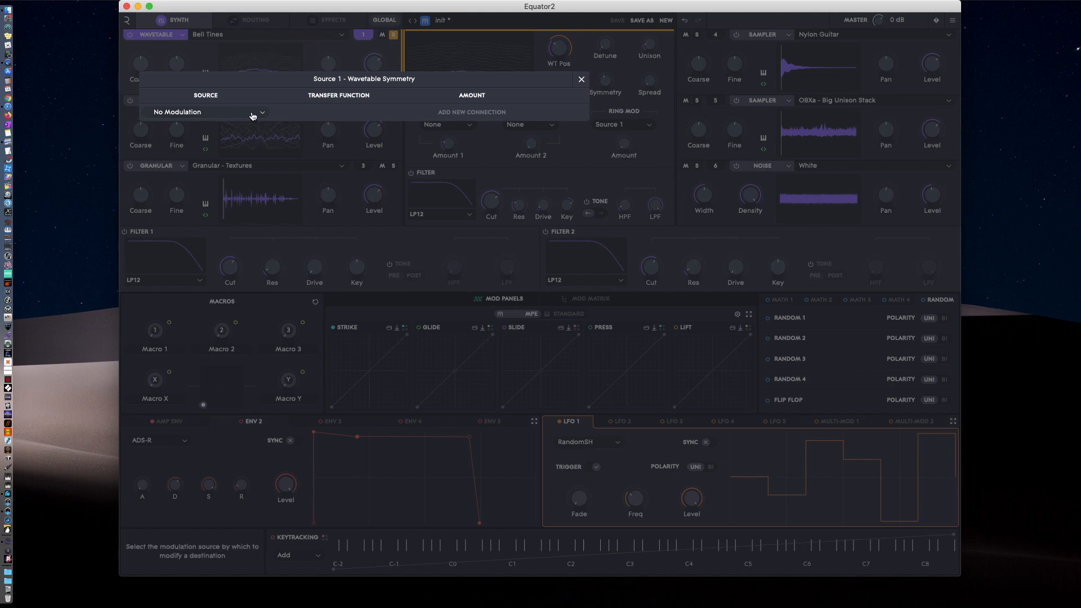
click(252, 112)
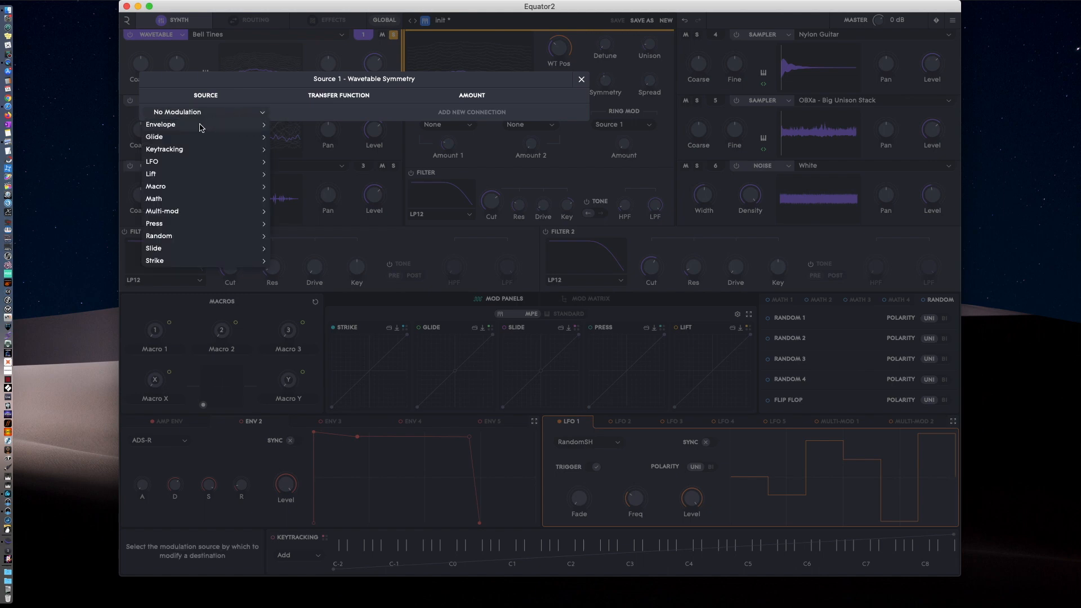
mouse_move(203, 128)
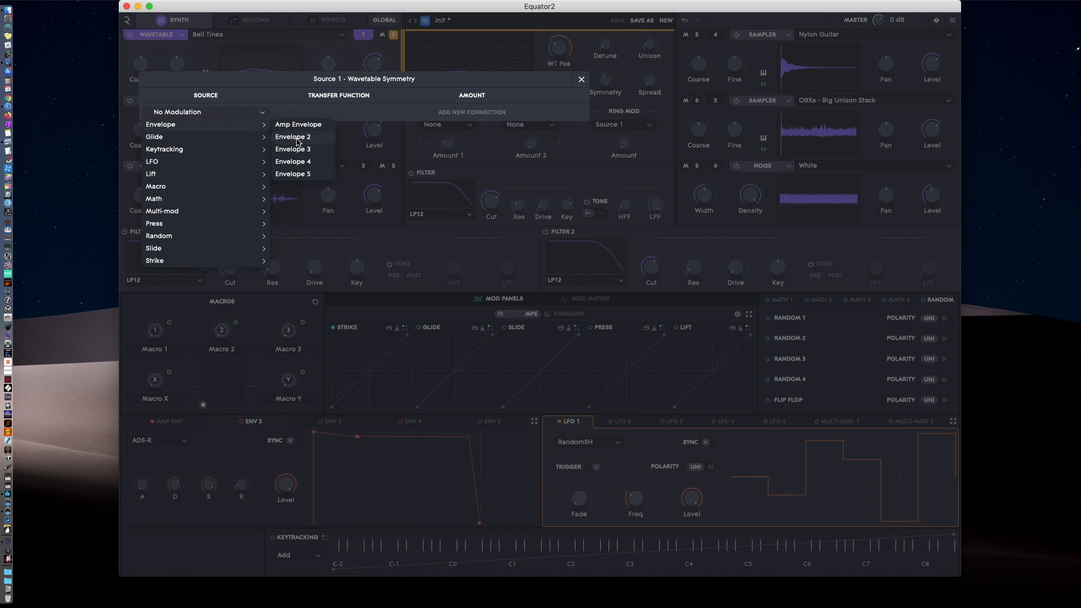
click(298, 139)
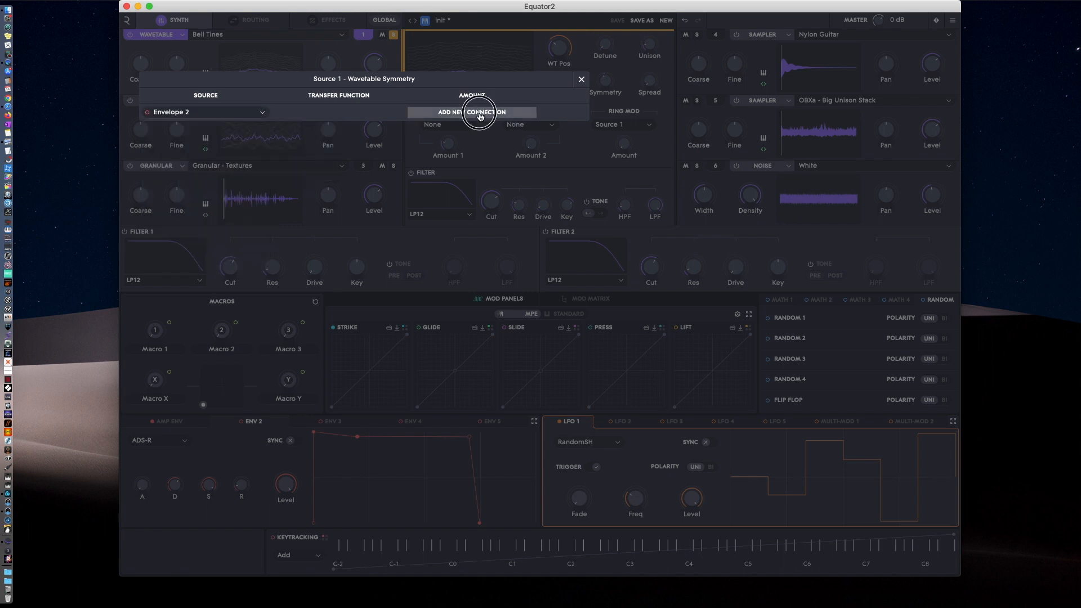
click(479, 112)
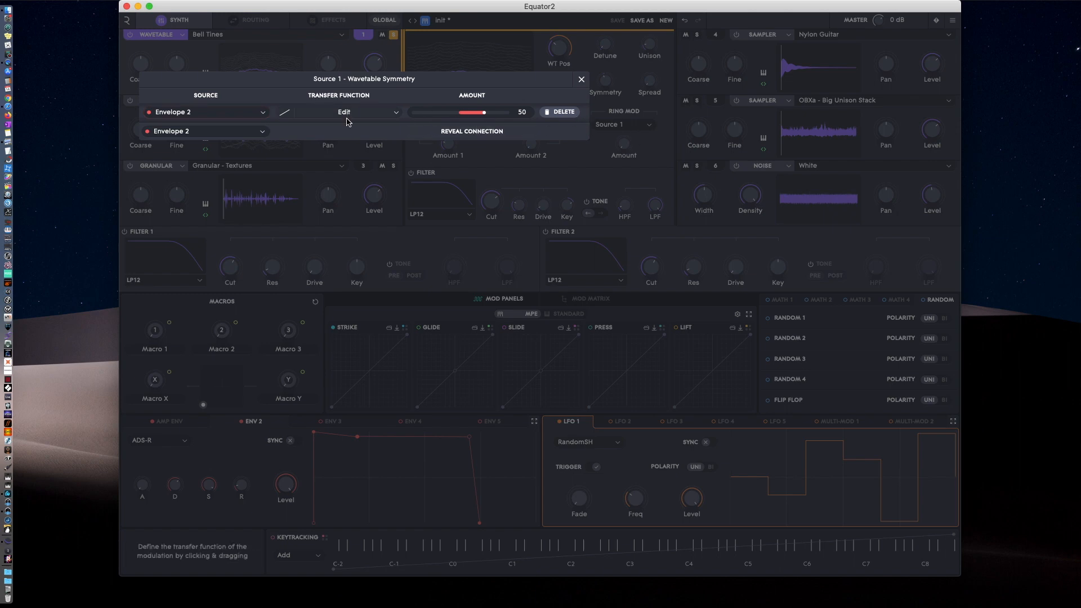
click(580, 81)
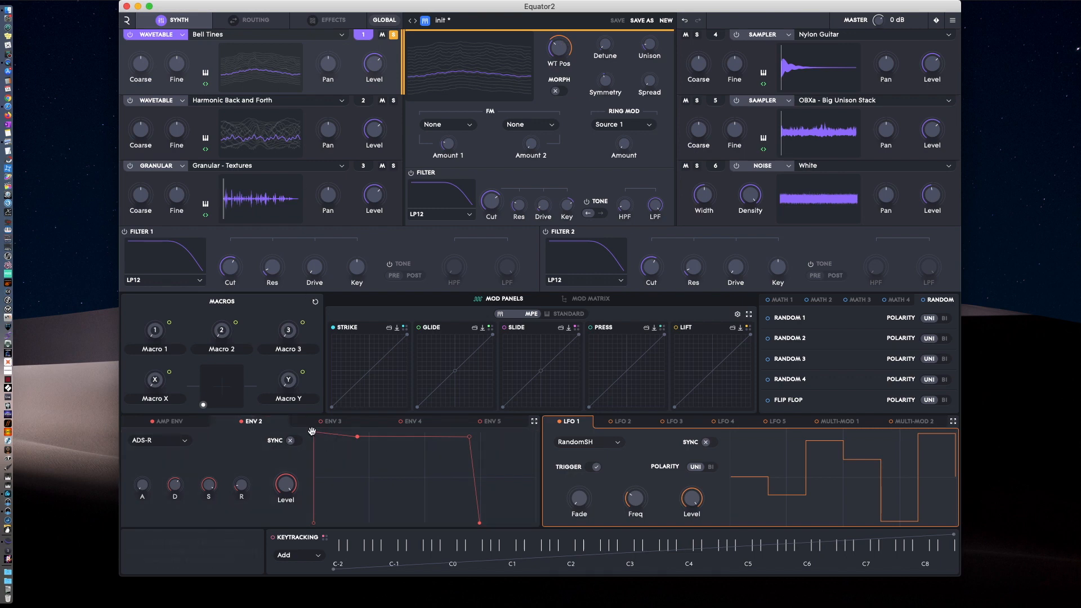
Lengthen Envelope 2's attack and release, and set its modulation amount on Source 1's wavetable symmetry to 97.
drag(315, 432, 363, 433)
drag(477, 524, 505, 523)
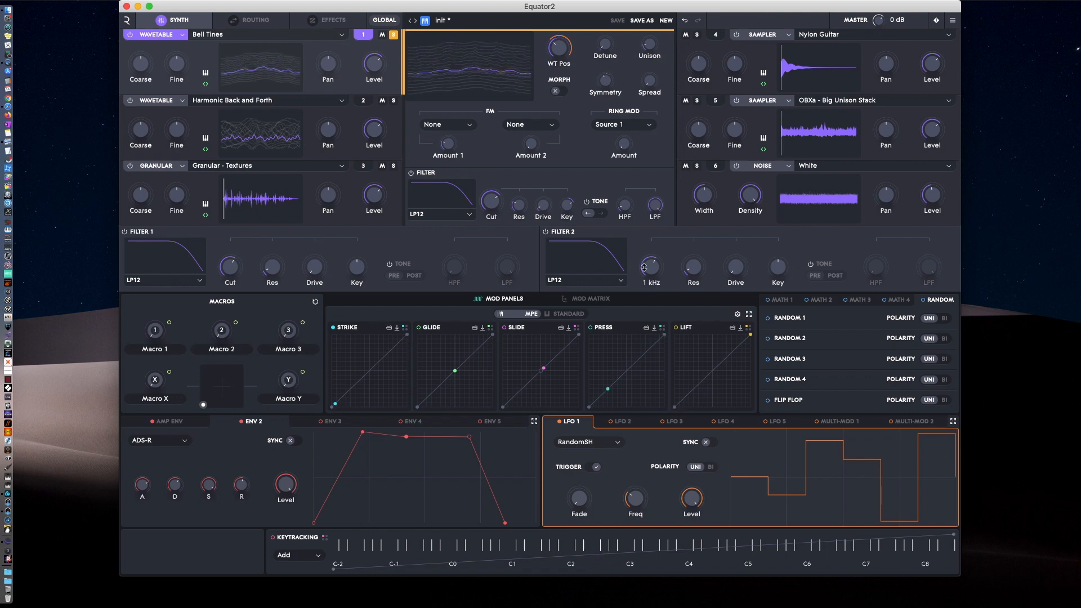
click(585, 300)
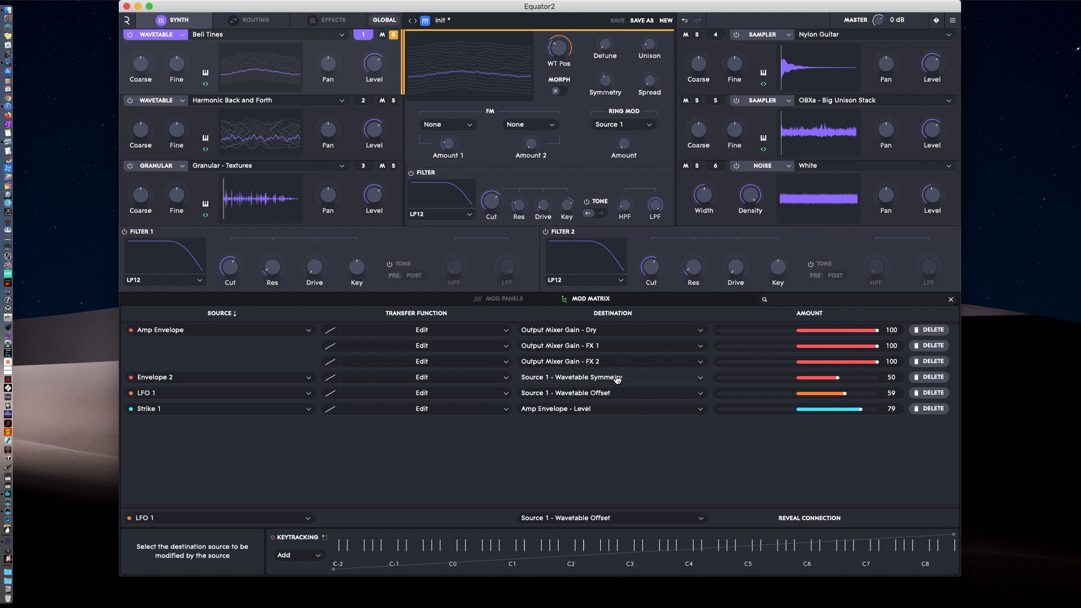
drag(824, 377, 875, 377)
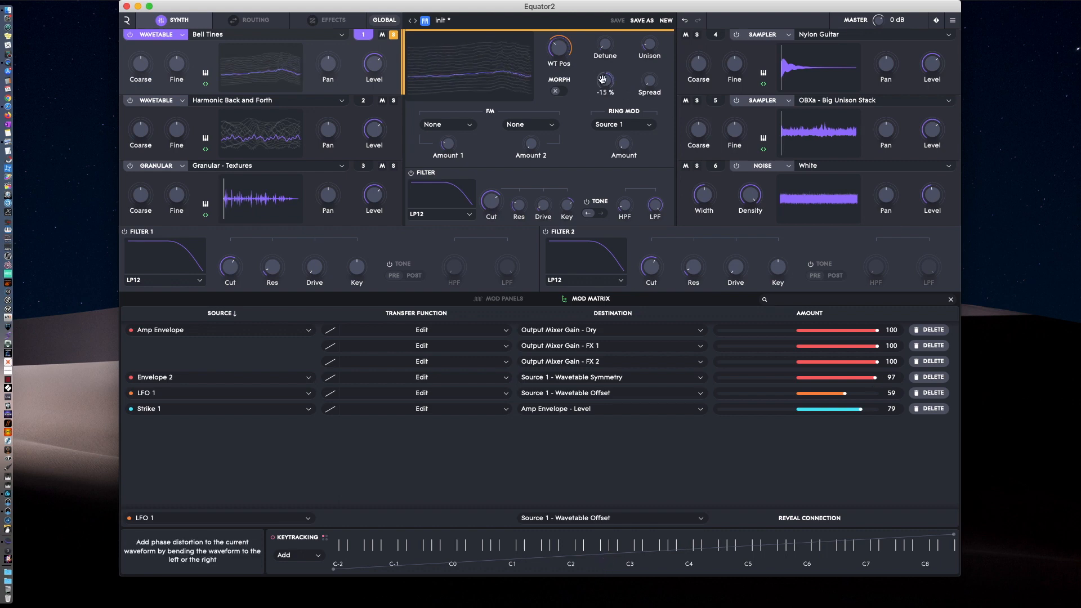
drag(602, 80, 604, 97)
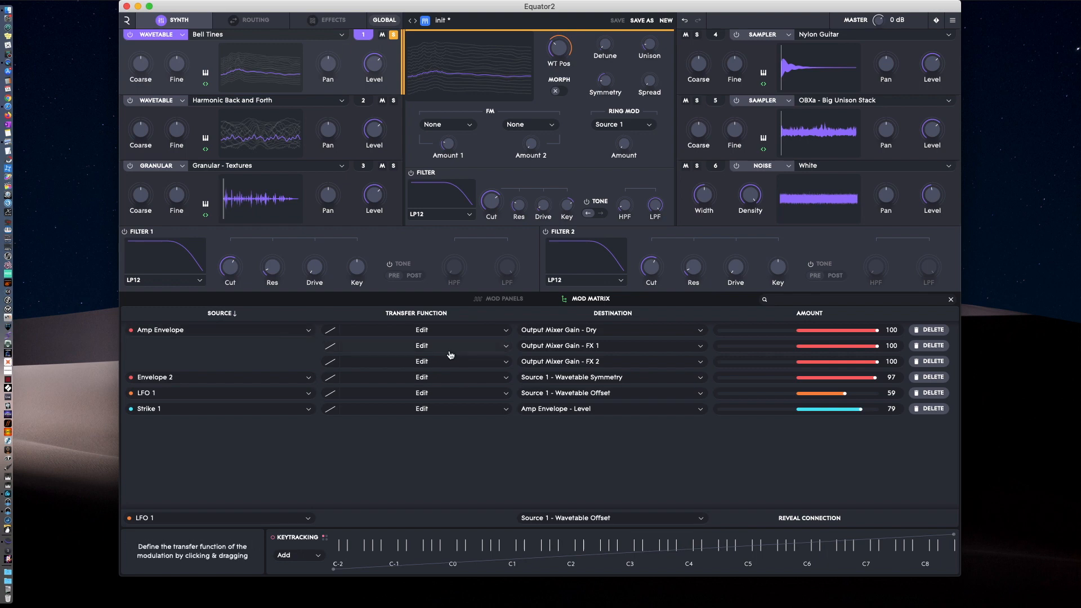
Open the transfer function of the Amp Envelope to Output Mixer Gain - Dry connection and try moving the curve's end points.
click(419, 333)
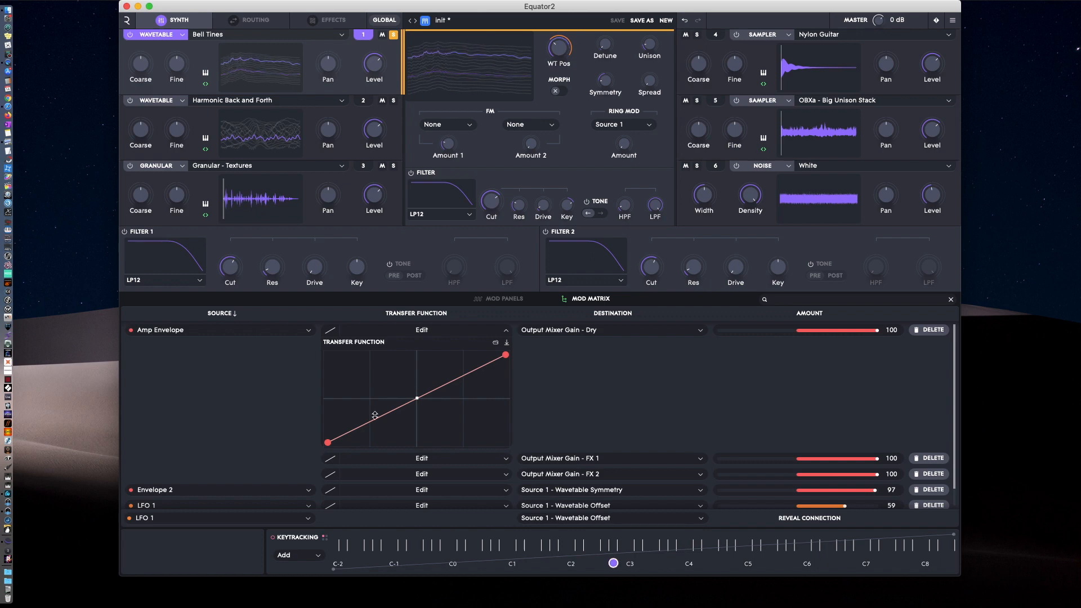
mouse_move(328, 442)
mouse_down()
mouse_move(313, 398)
mouse_move(313, 442)
mouse_up()
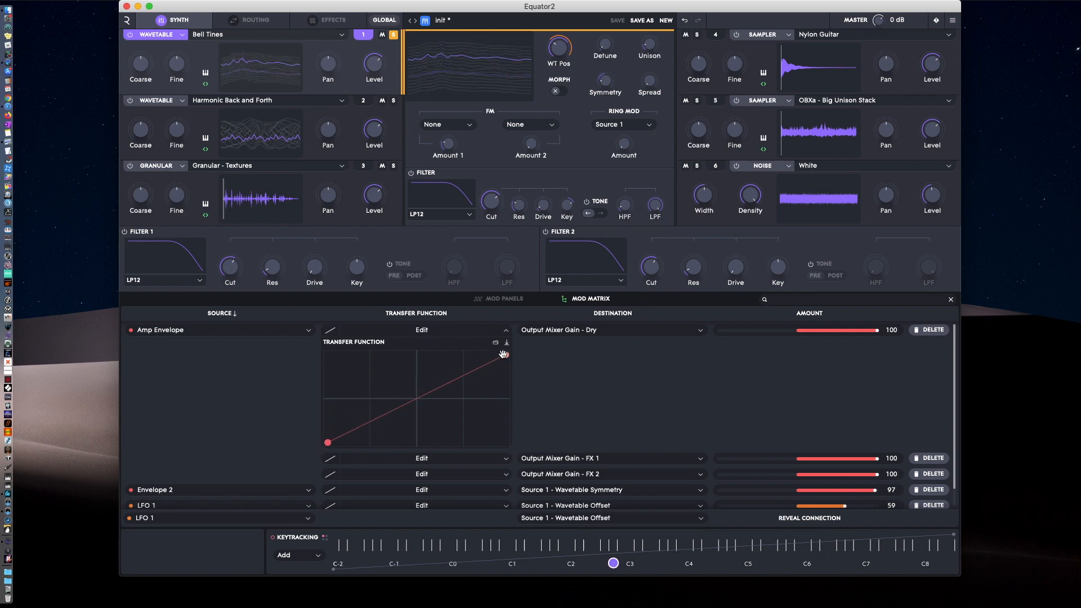
mouse_move(506, 354)
mouse_down()
mouse_move(504, 386)
mouse_move(505, 355)
mouse_up()
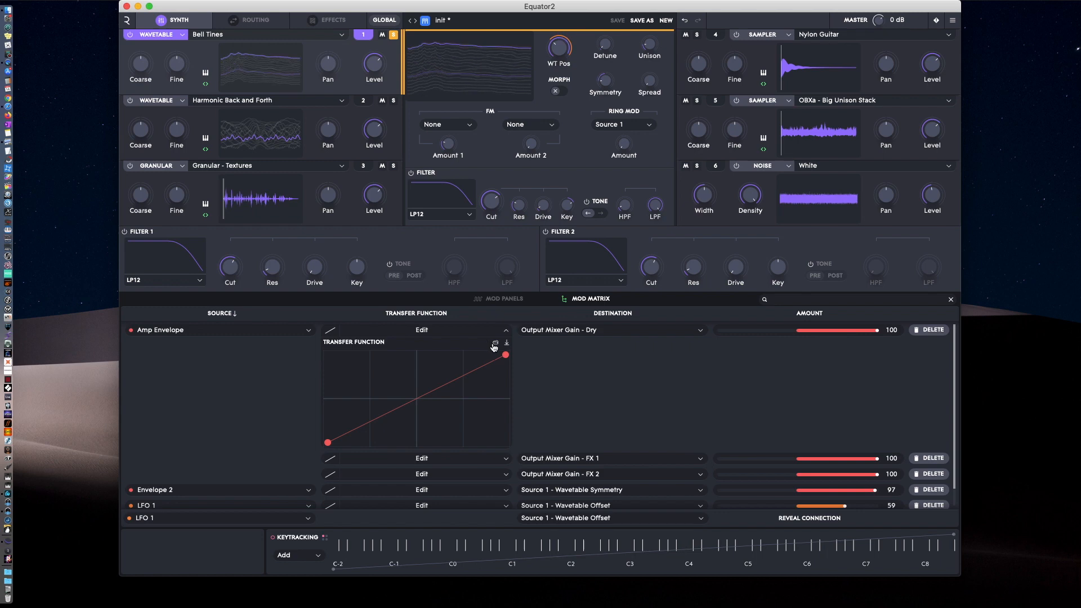
Look at the factory and user transfer curve presets, and view the option for saving the curve without saving a preset.
click(495, 344)
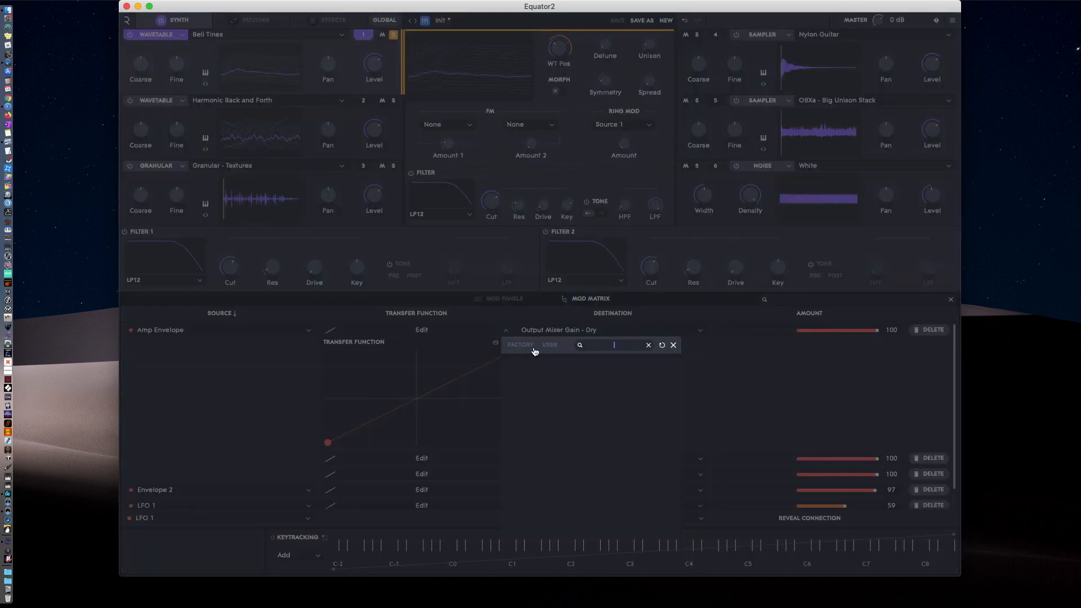
click(528, 346)
click(547, 346)
click(487, 347)
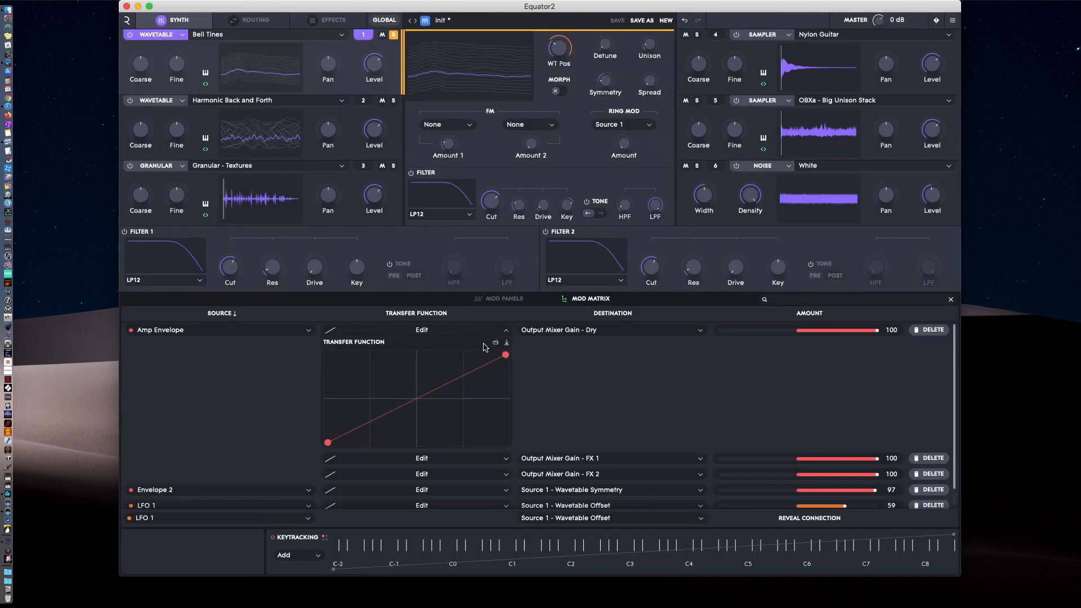
click(507, 343)
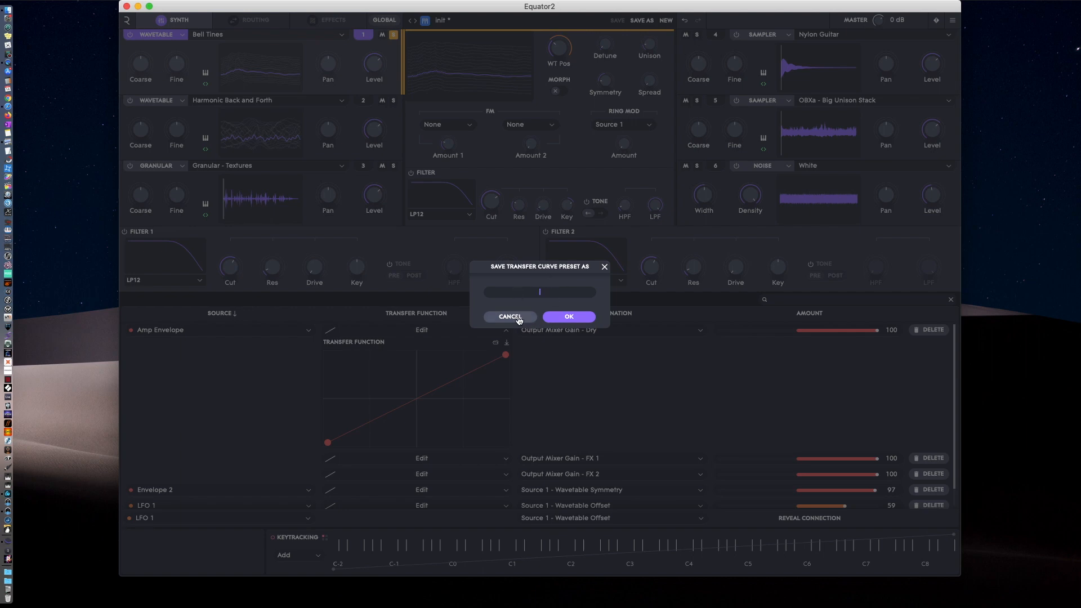
click(510, 316)
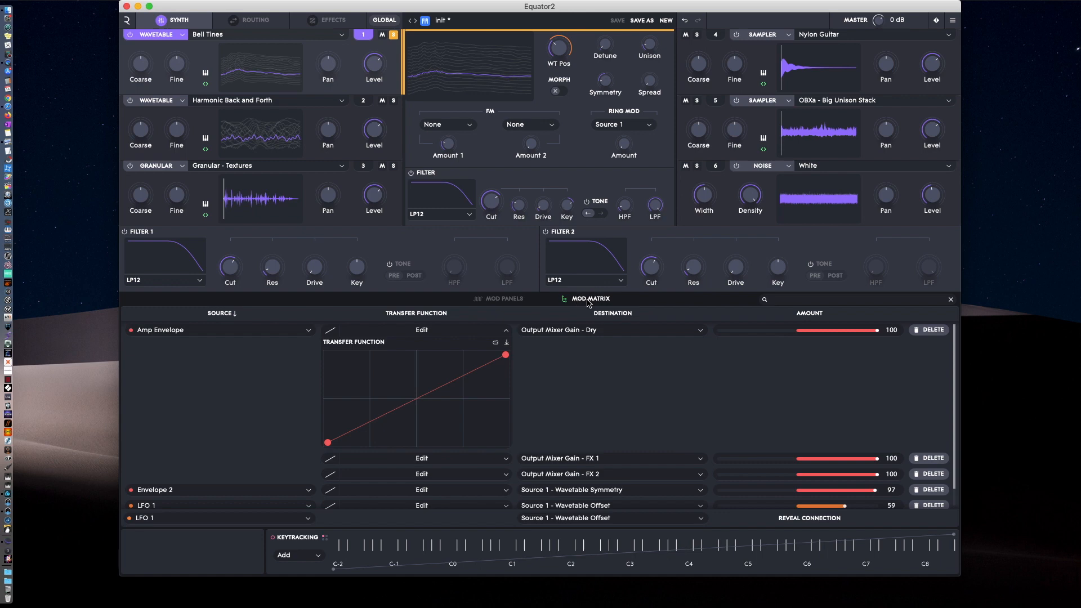
Switch the macros in the mod panels to the slider view, raising Macro 2 to about half and Macros 1 and 3 to about two thirds.
click(506, 299)
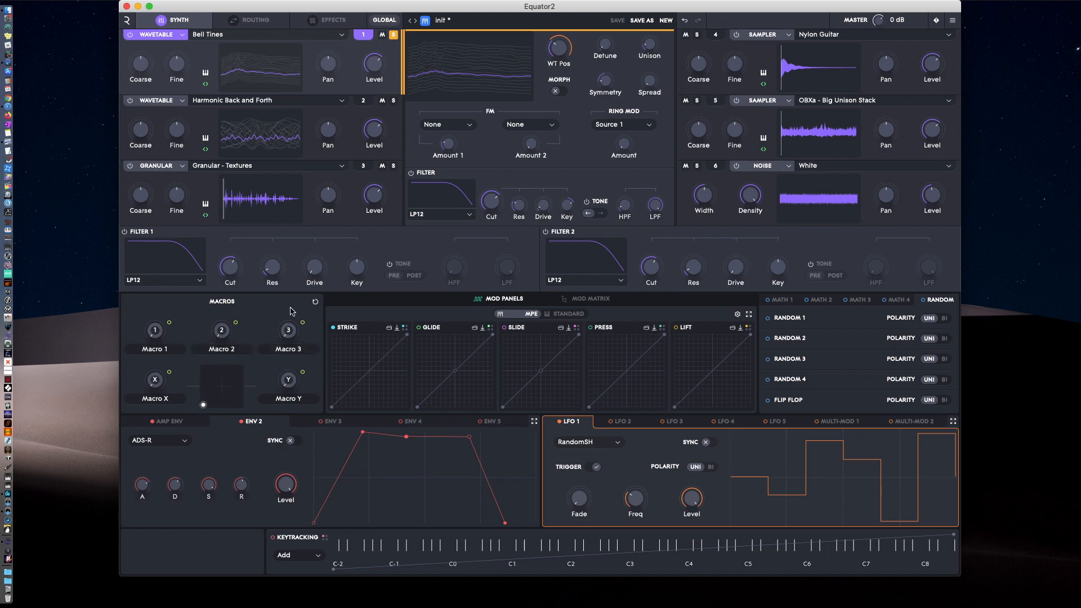
click(316, 304)
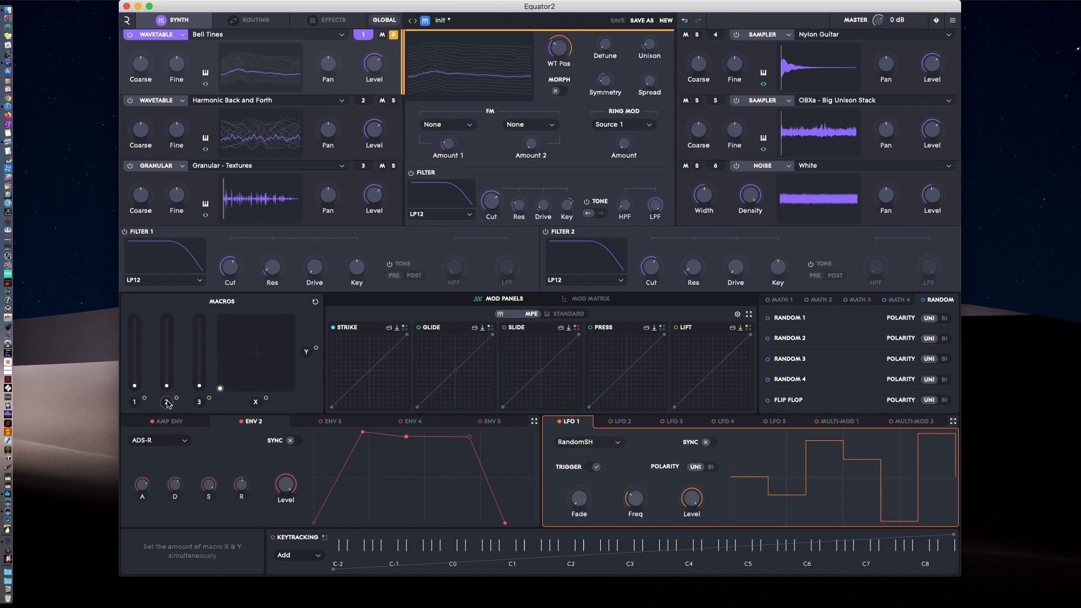
drag(166, 385, 164, 353)
drag(131, 386, 133, 338)
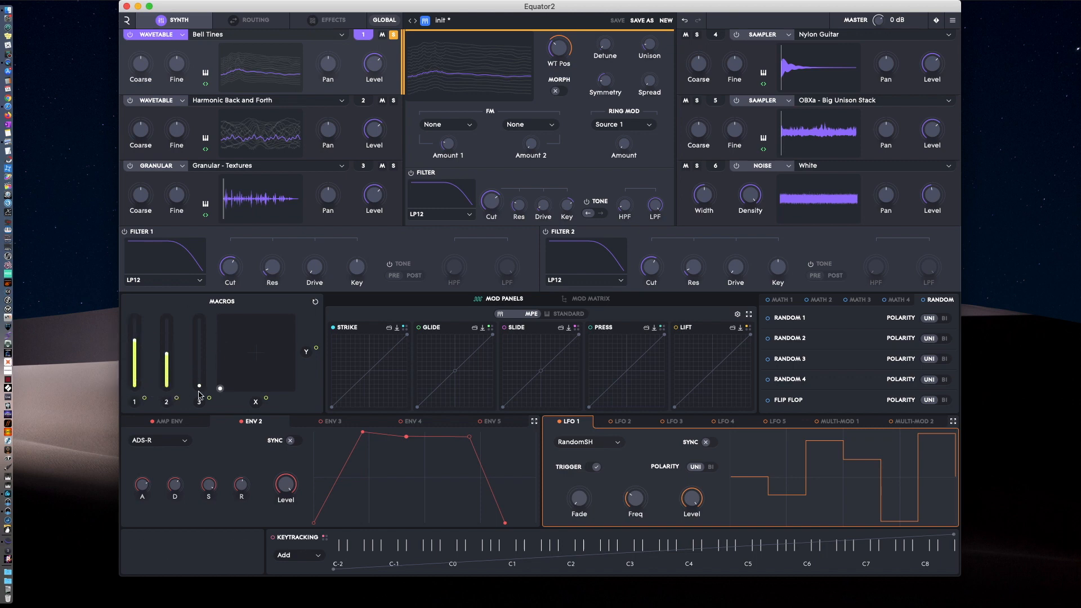
drag(199, 386, 200, 340)
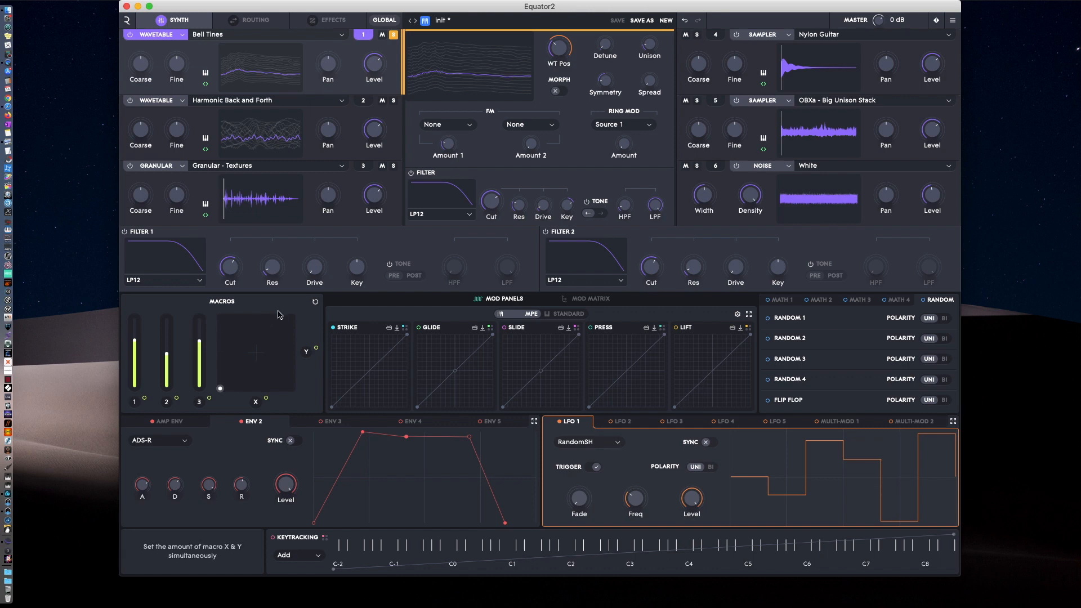
Move the macro X/Y point to about the pad's centre and return the macros to the knob view.
drag(220, 388, 255, 346)
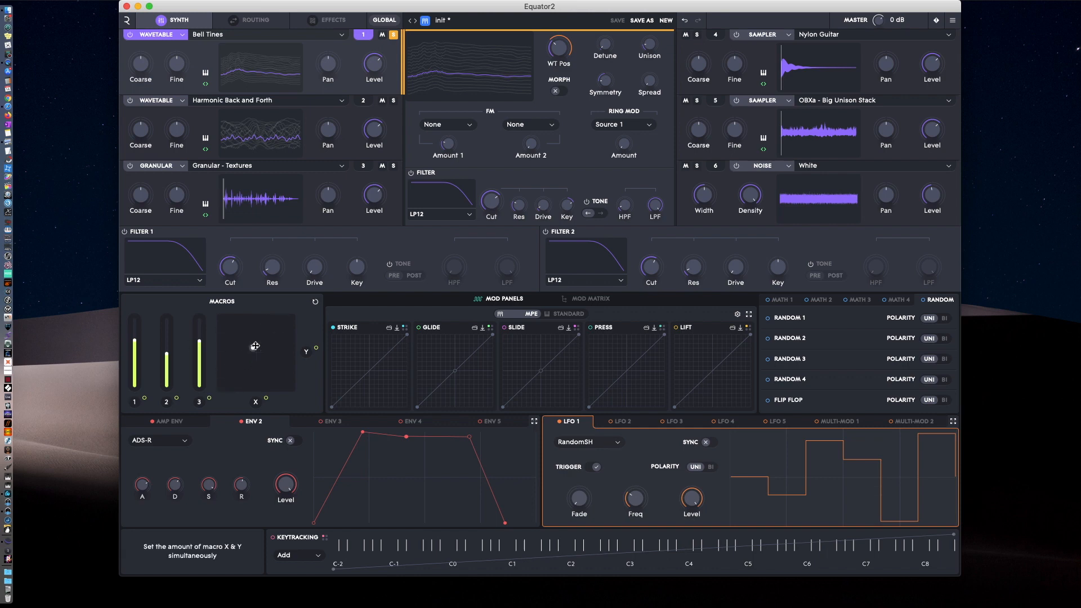
click(315, 301)
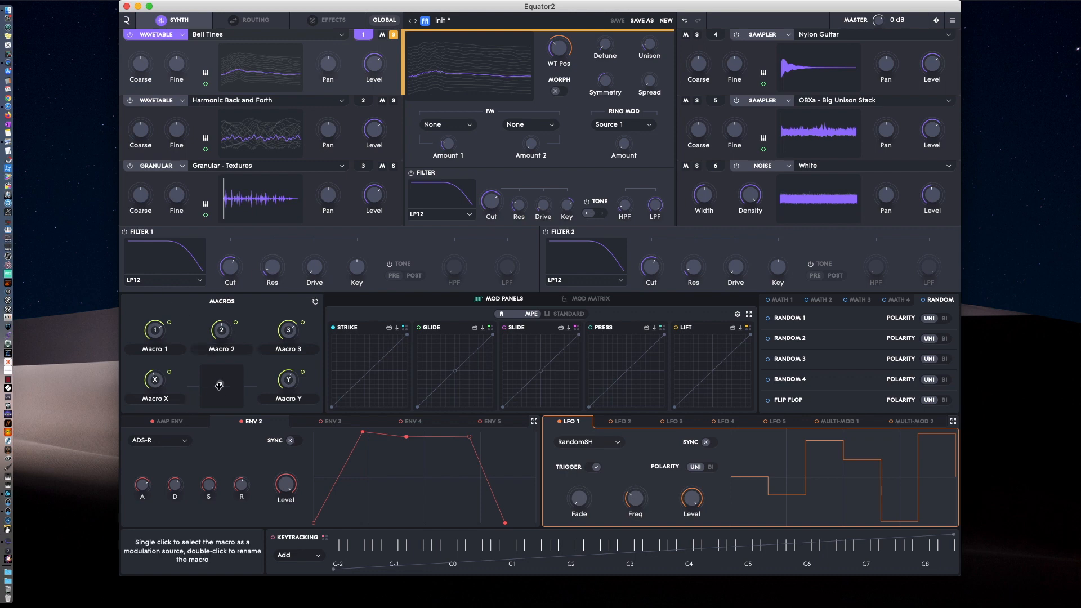
mouse_move(219, 386)
mouse_down()
mouse_move(208, 404)
mouse_move(234, 379)
mouse_move(206, 383)
mouse_move(223, 380)
mouse_up()
Open Macro 1's name for editing and leave it as it is, and move the macro X/Y point toward the pad's lower-right corner.
double_click(158, 349)
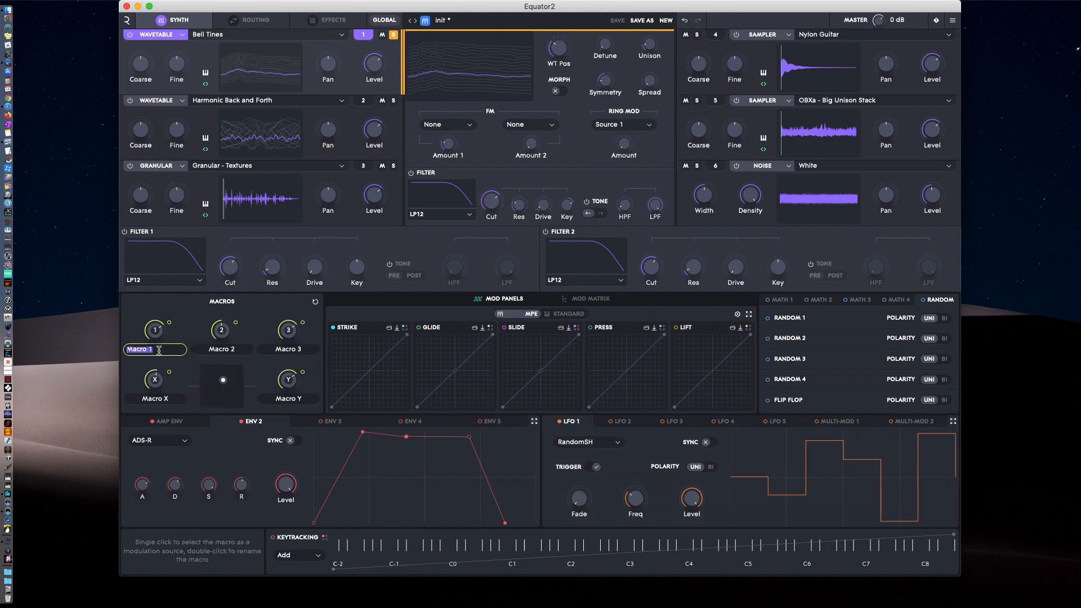
click(201, 362)
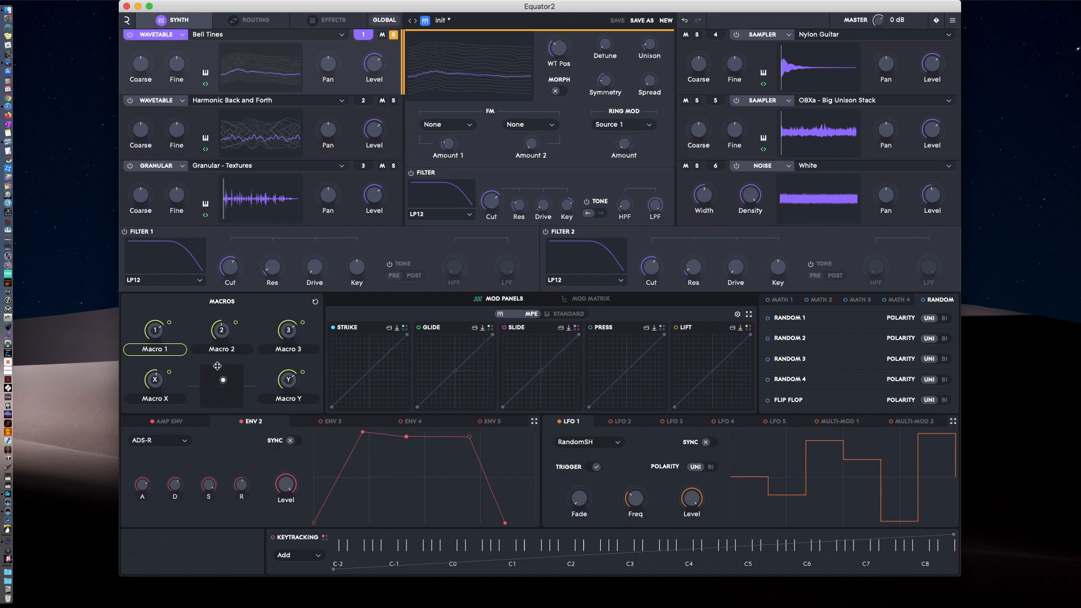
mouse_move(223, 380)
mouse_down()
mouse_move(233, 397)
mouse_move(218, 394)
mouse_up()
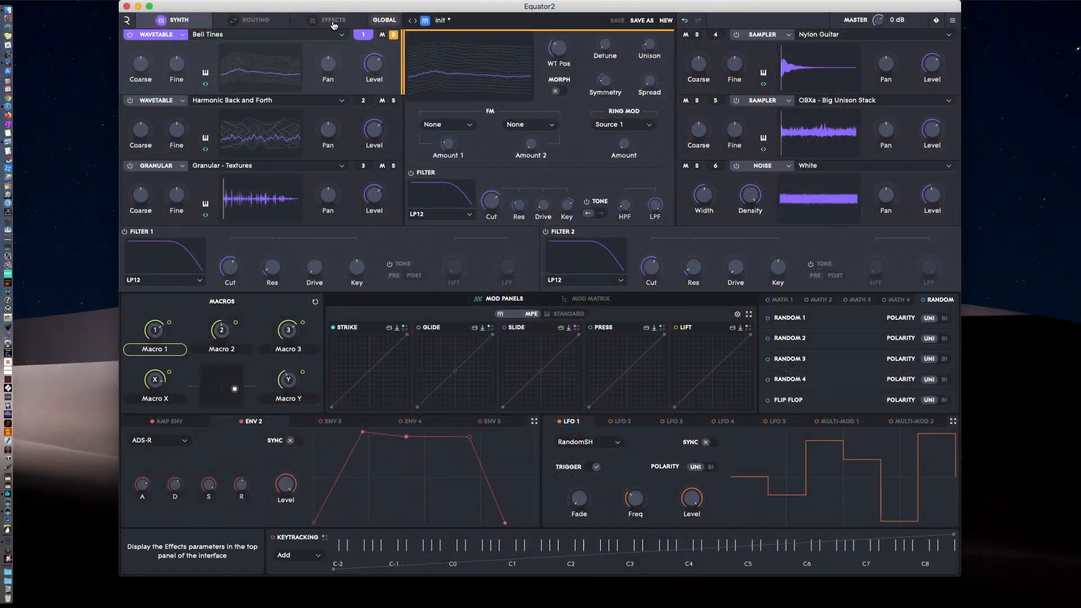
Show the effects page and try the Mixed, Mixed with Feedback and Parallel with Feedback configurations, returning to Parallel.
click(334, 23)
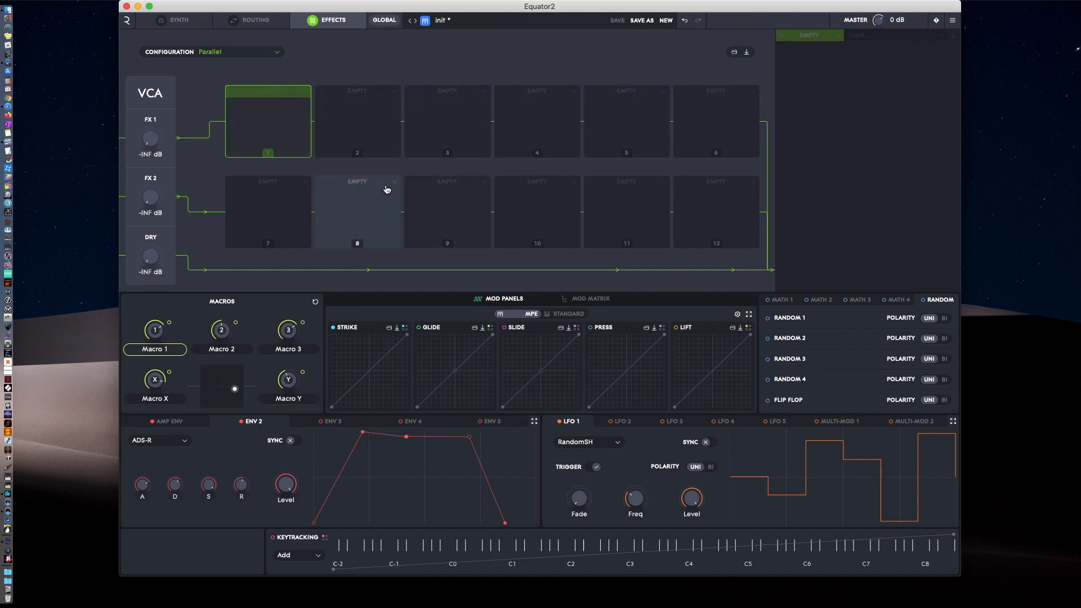
click(253, 59)
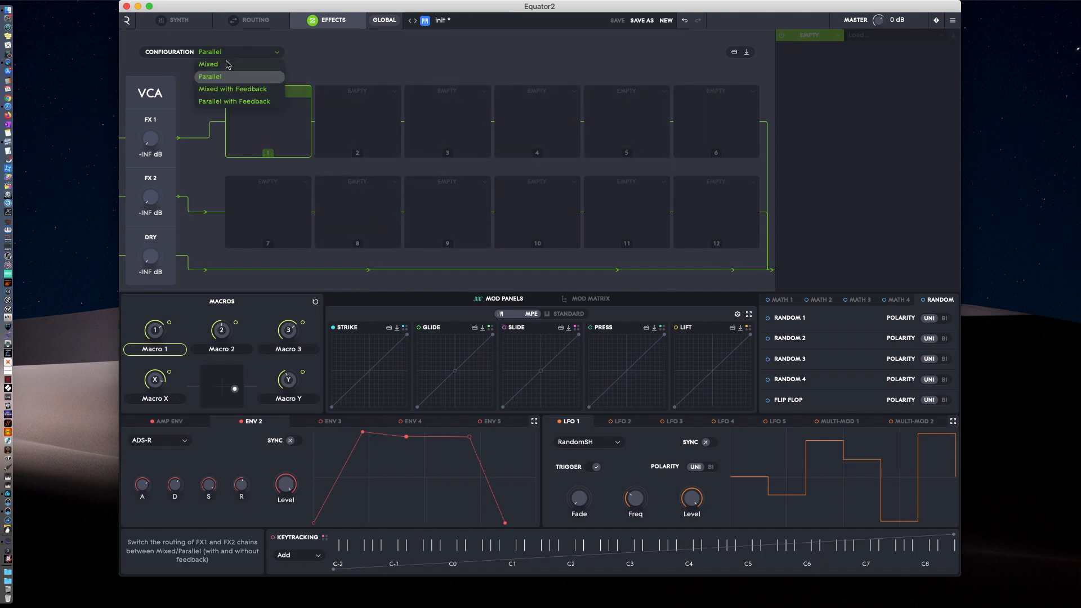
click(225, 67)
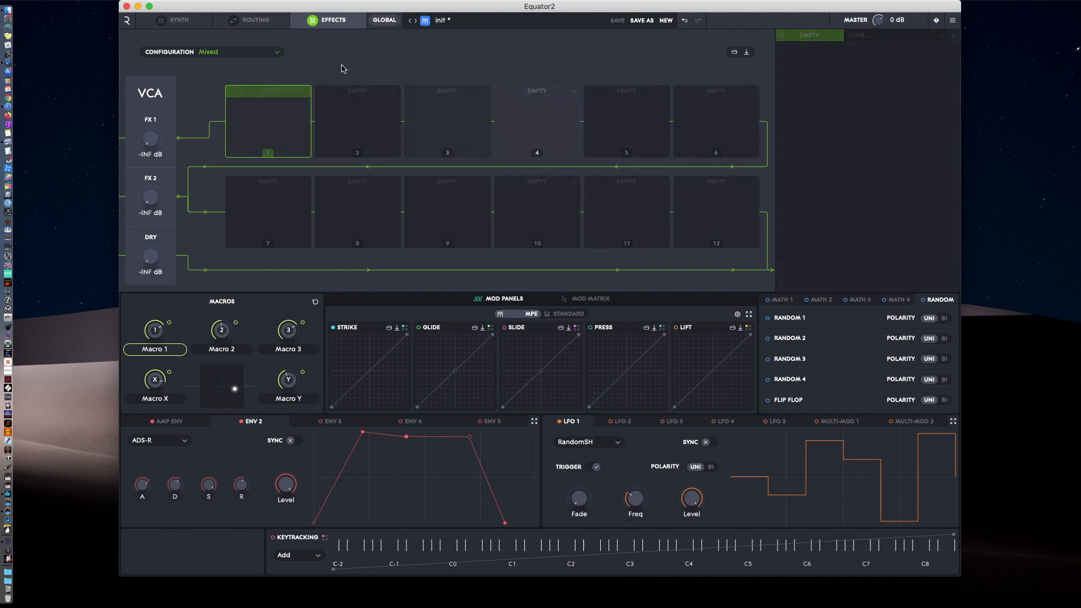
click(226, 52)
click(258, 90)
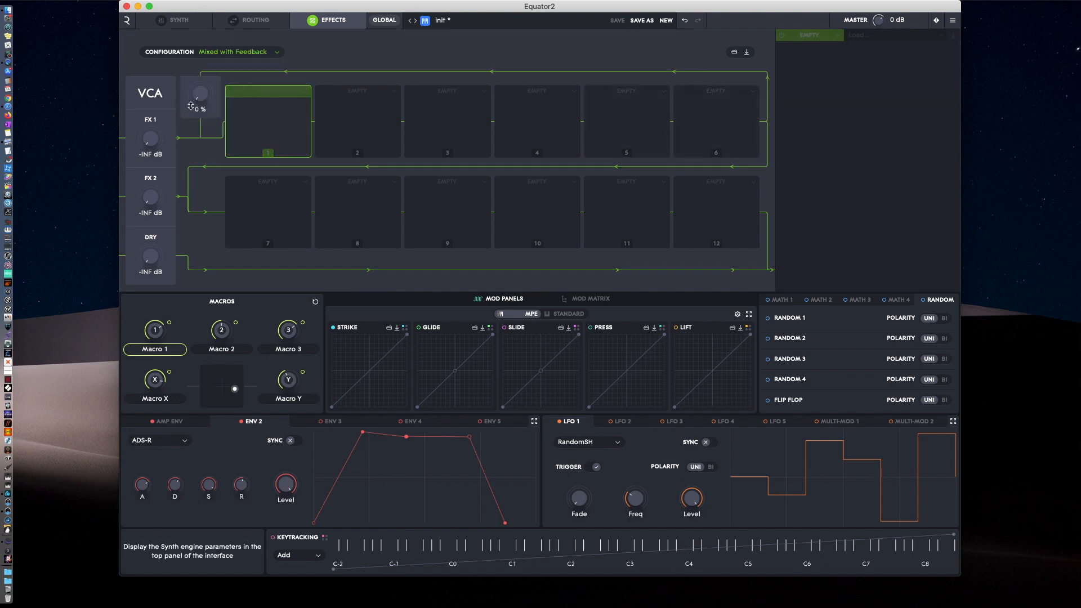
click(233, 52)
click(253, 101)
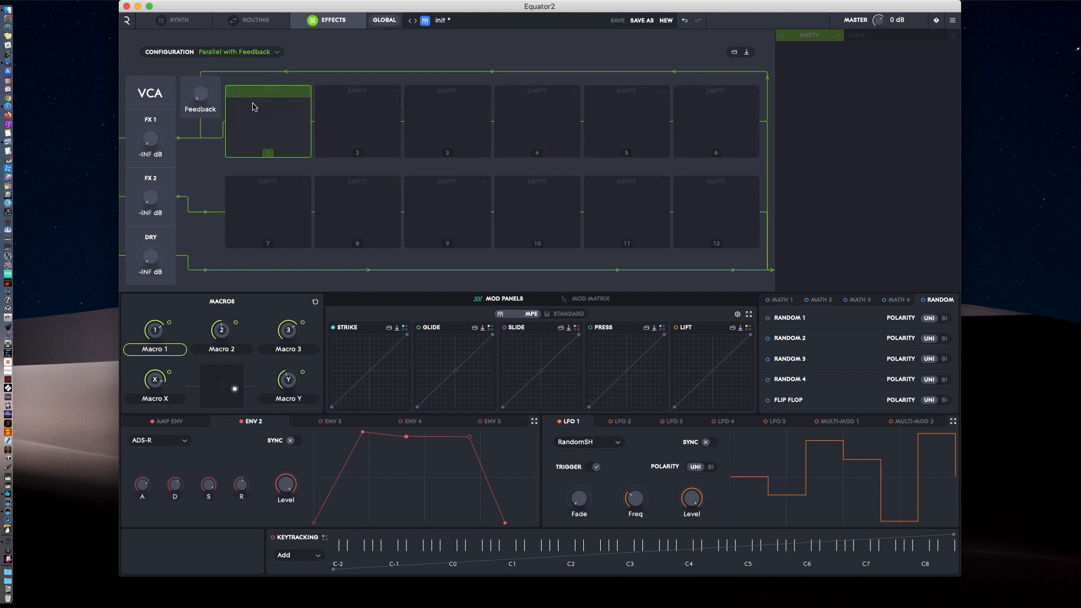
click(226, 54)
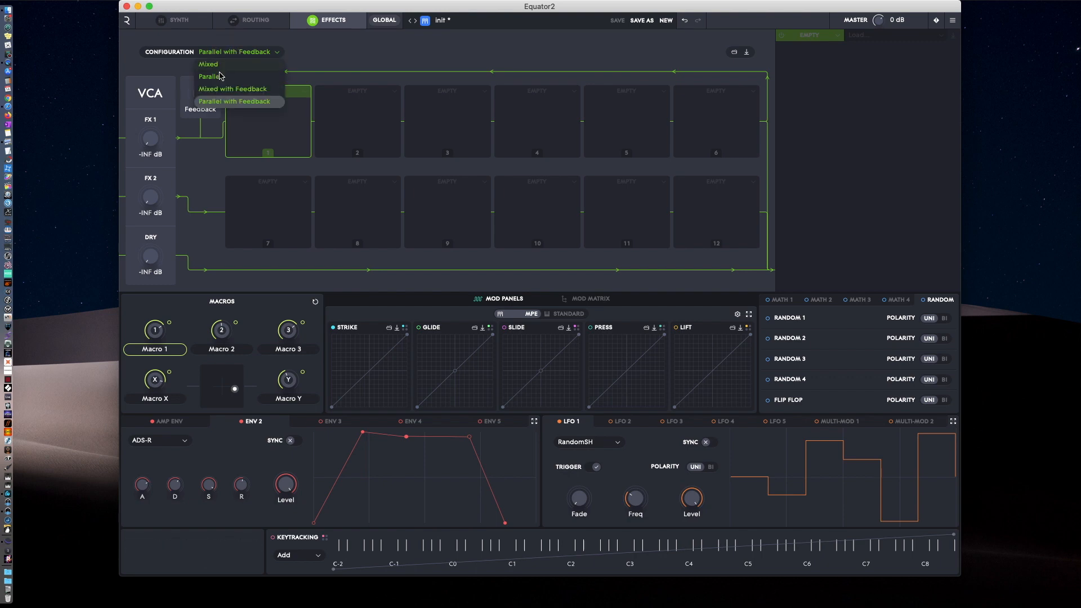
click(217, 79)
click(224, 55)
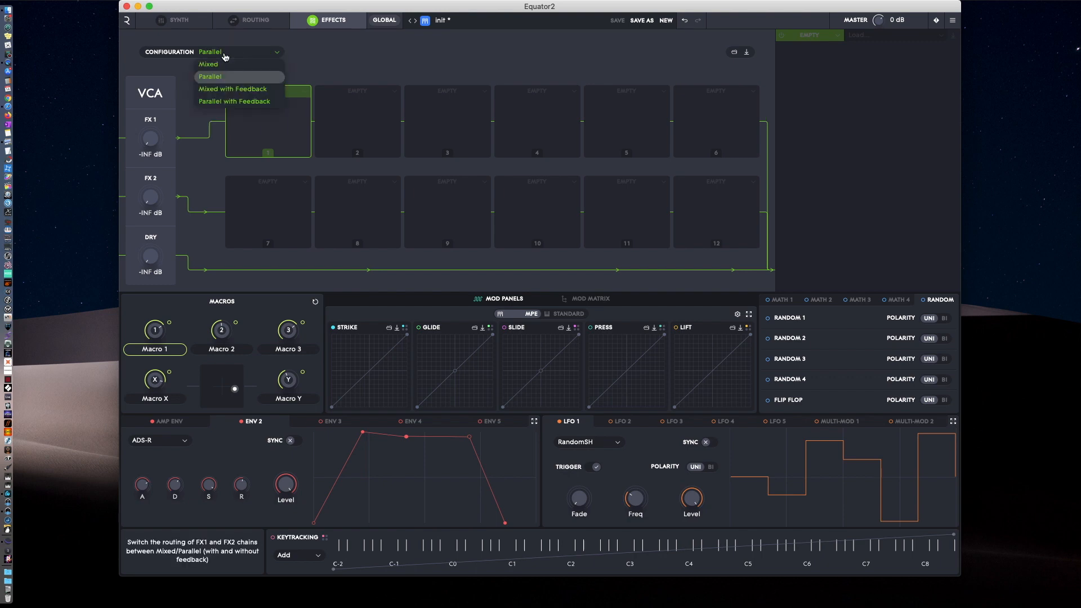
click(254, 75)
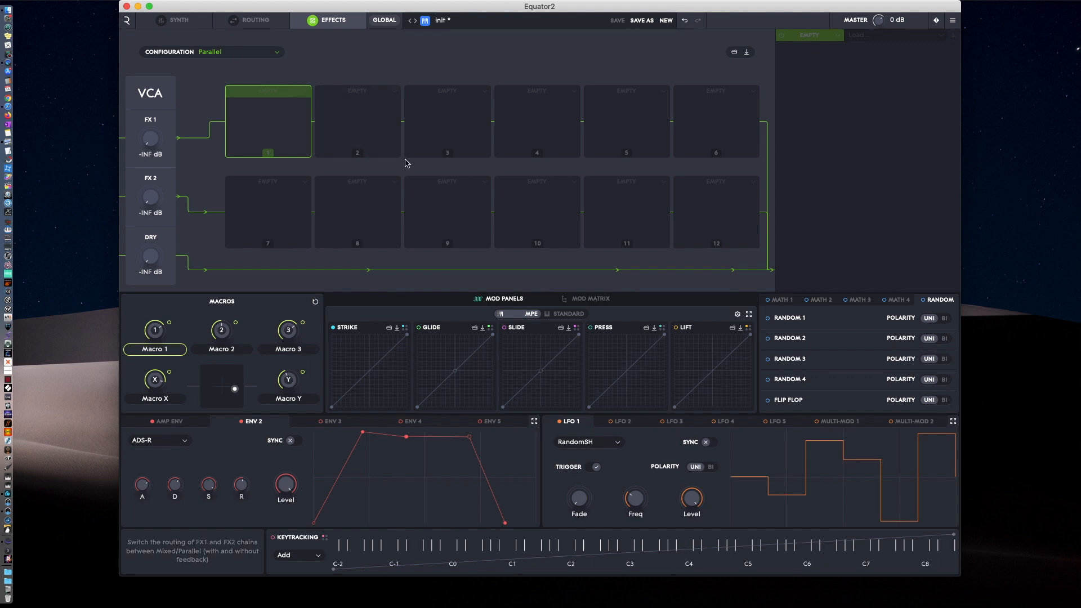
Choose Chorus as the effect type for the first slot of the FX 1 chain.
click(296, 98)
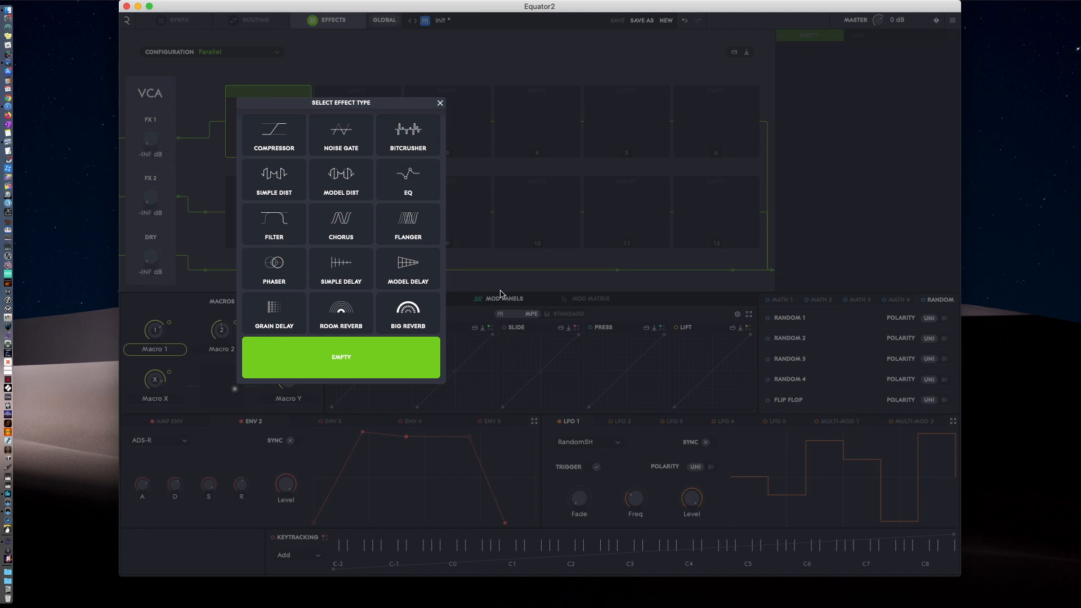
click(345, 232)
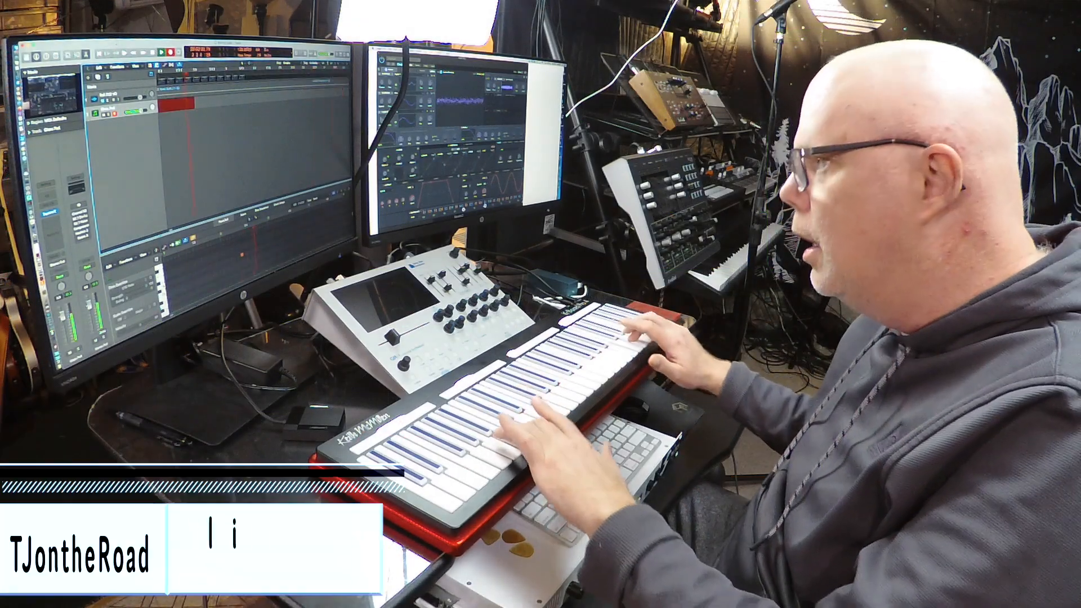